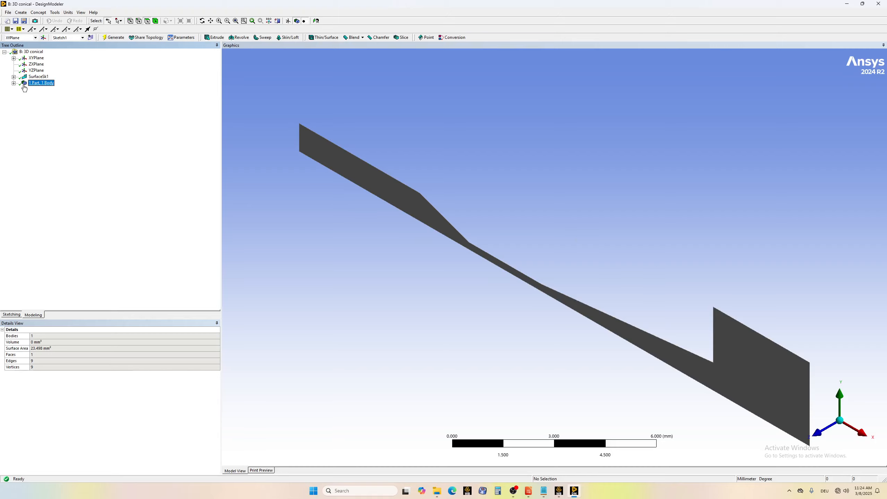
Delete the SurfaceSk1 surface feature from the model.
left_click(13, 83)
left_click(36, 78)
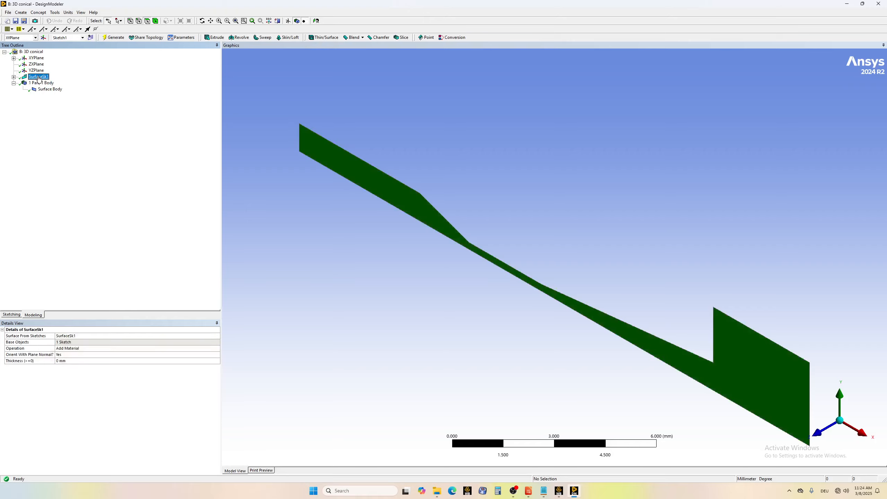
right_click(39, 79)
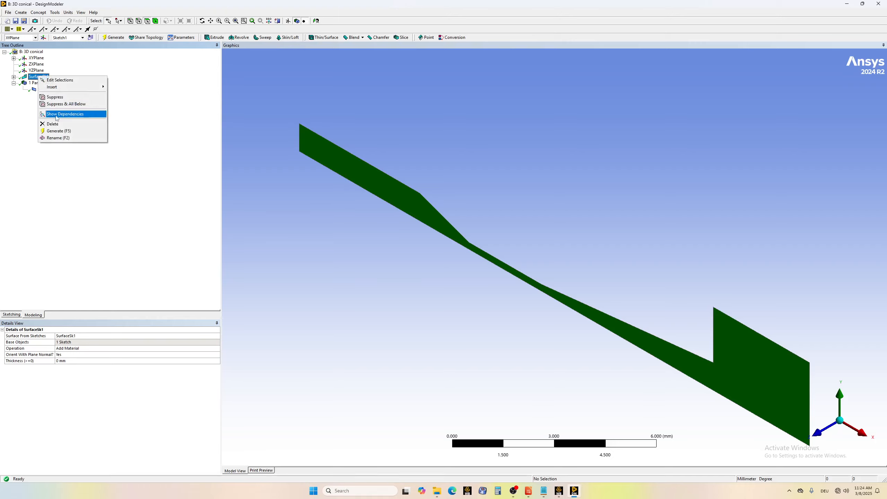
left_click(56, 123)
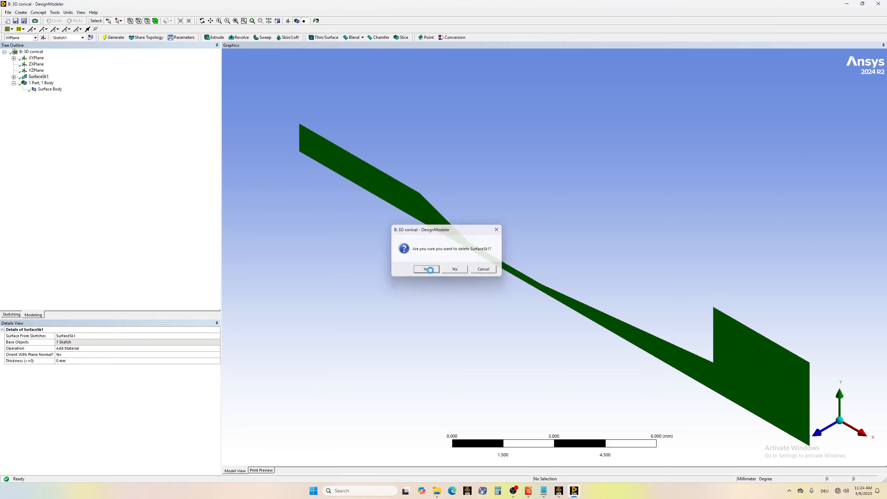
left_click(426, 269)
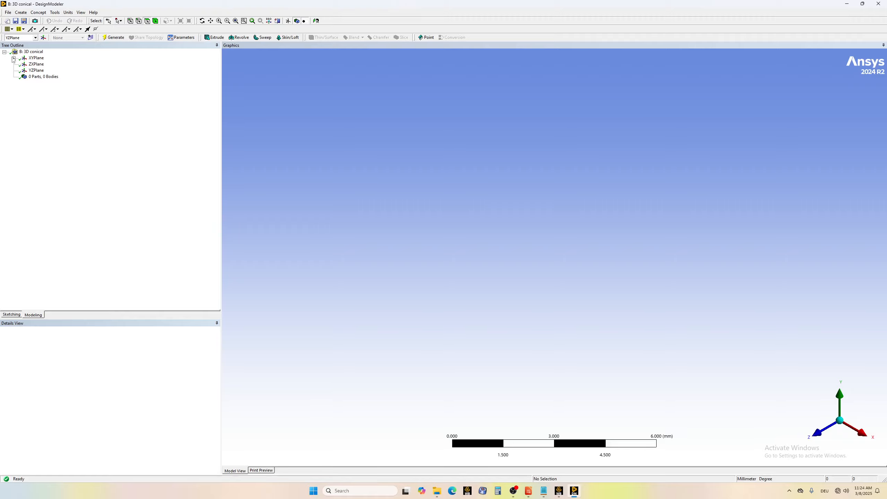
Start a Revolve feature with Sketch1 of the XY plane as its geometry.
left_click(13, 58)
left_click(44, 64)
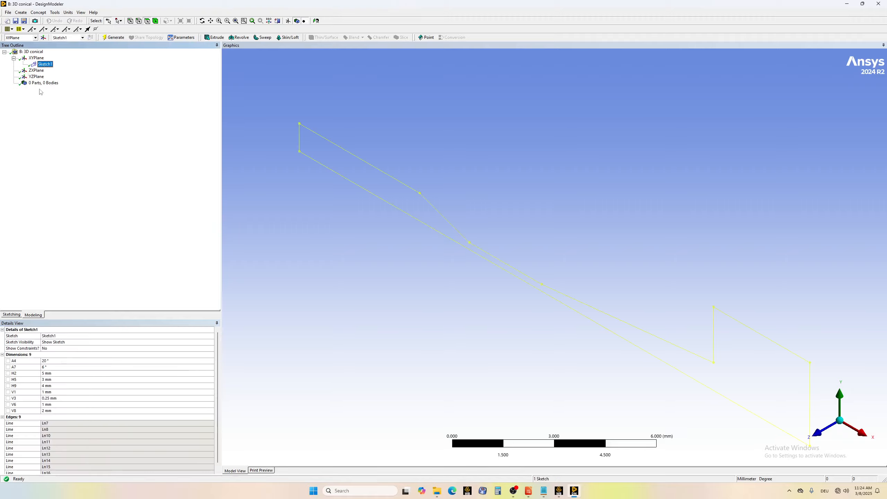
left_click(21, 13)
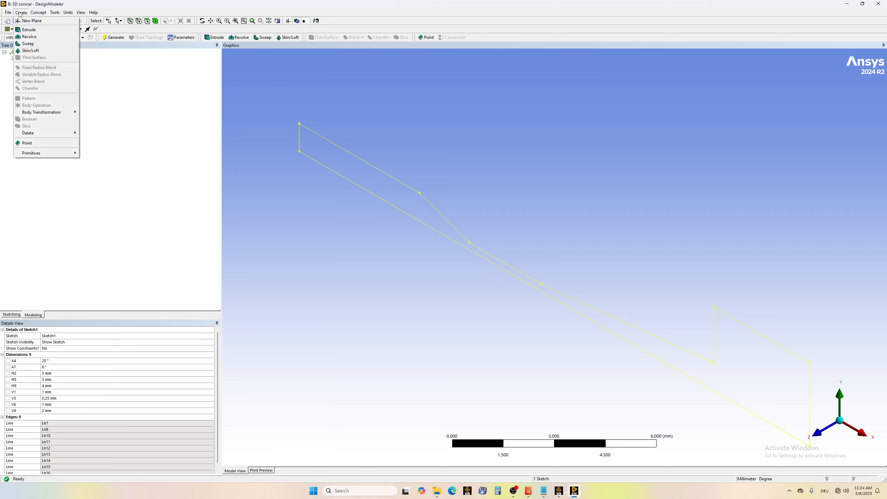
left_click(29, 39)
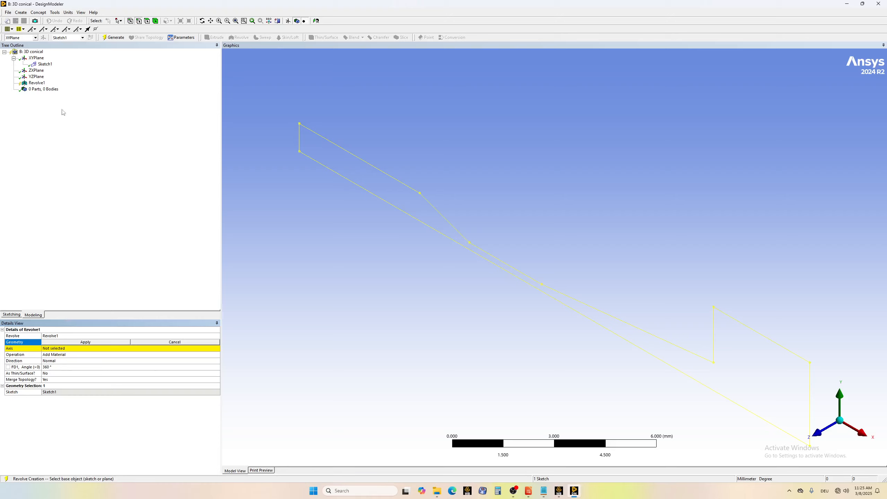
left_click(45, 65)
left_click(127, 342)
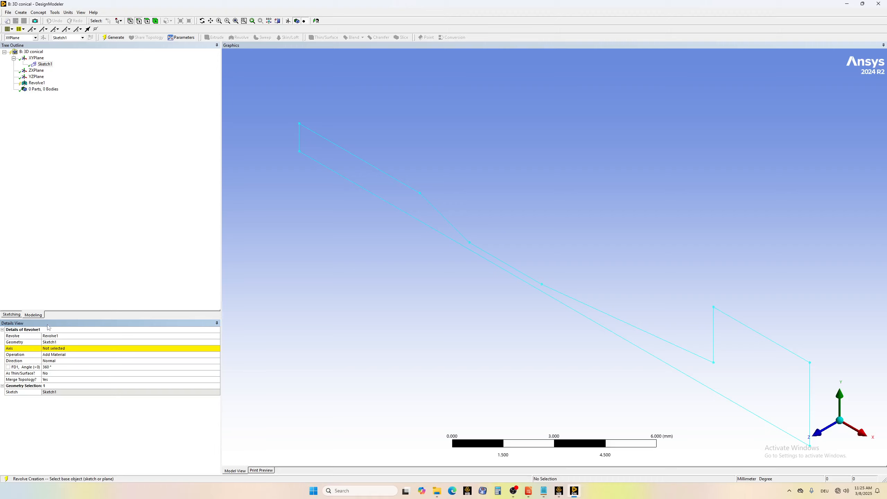
Use the YZ plane's normal as the revolve axis and generate the 360° solid.
left_click(57, 348)
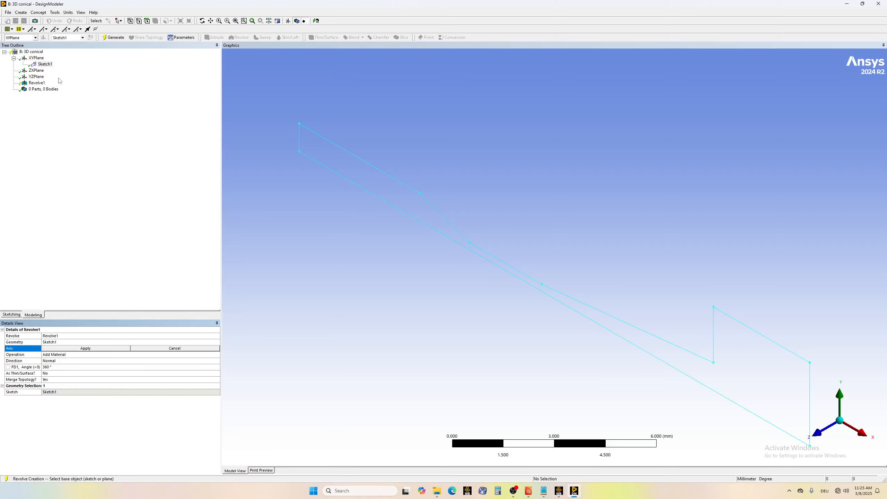
left_click(35, 58)
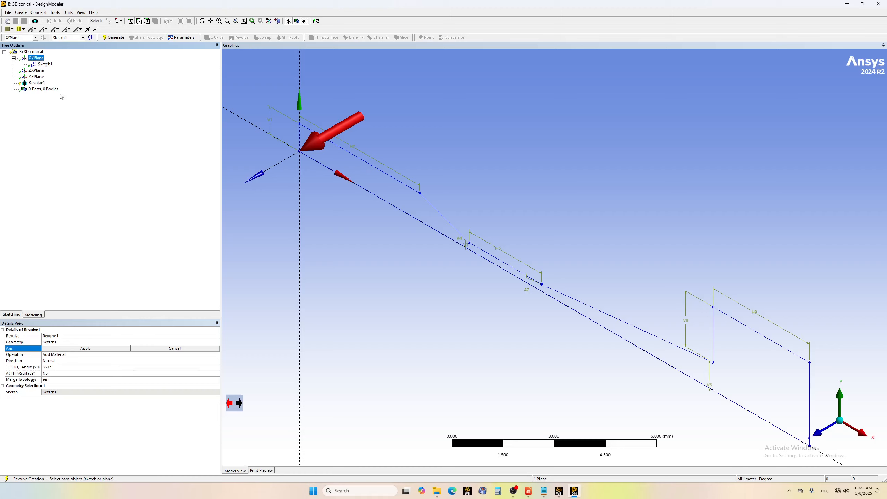
left_click(36, 71)
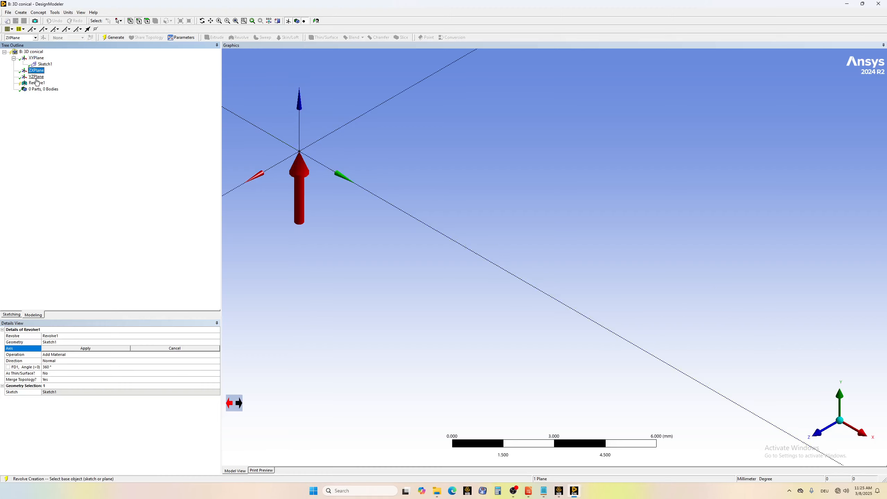
left_click(36, 76)
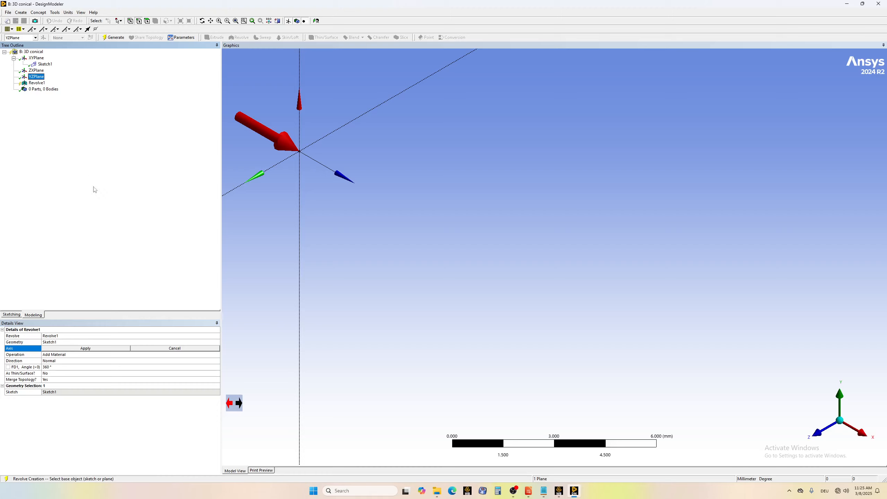
left_click(67, 349)
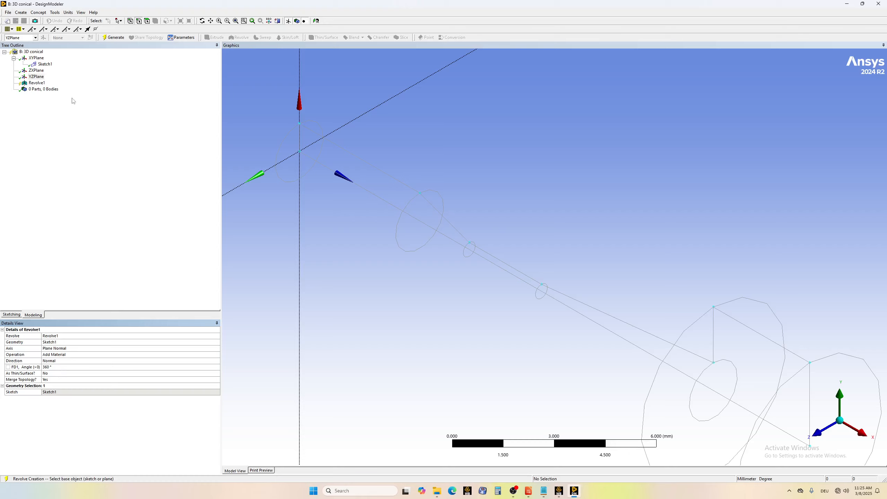
left_click(118, 40)
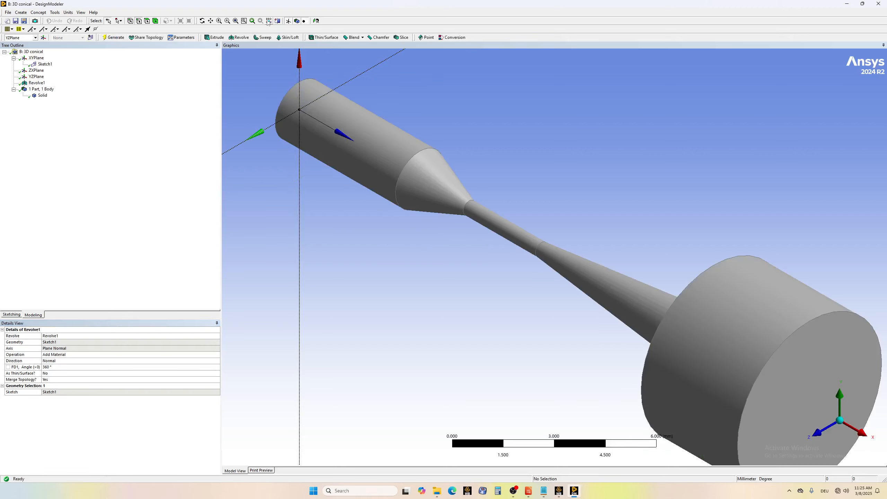
Measure the distance from the inlet cylinder's outer circular edge to the edge where the diverging cone meets the large cylinder.
left_click(202, 21)
left_click_drag(687, 353, 845, 322)
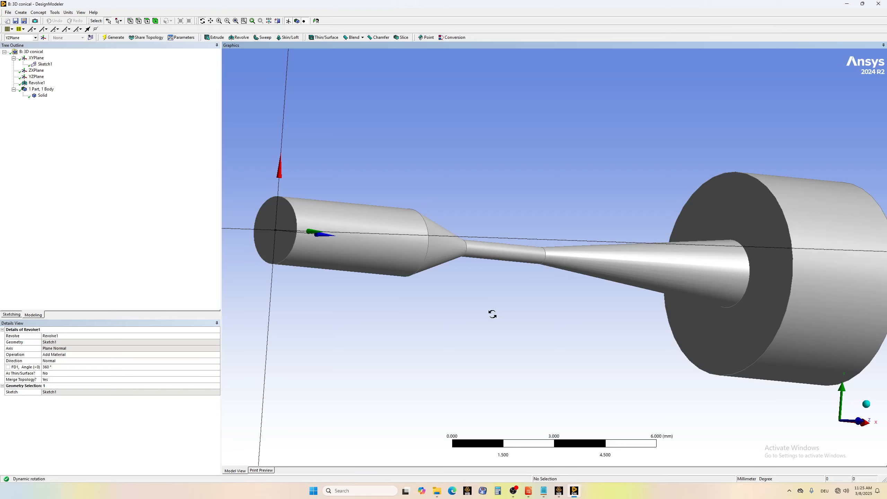
left_click_drag(395, 254, 382, 275)
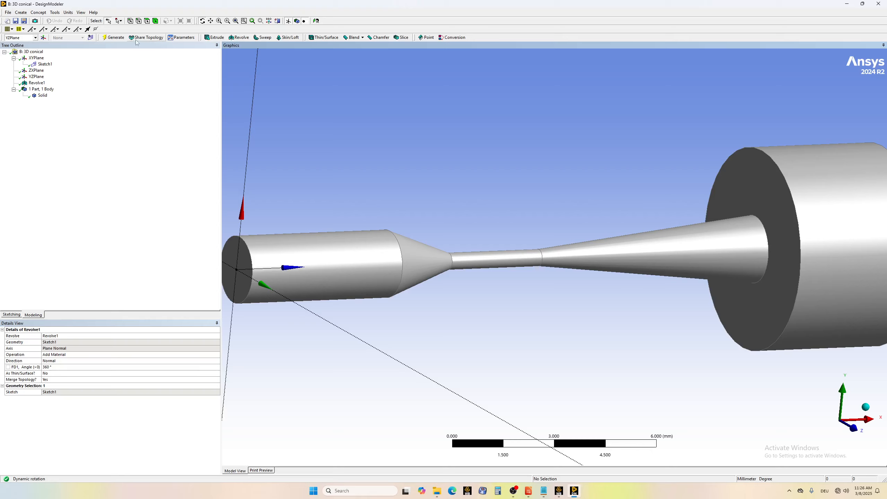
left_click(55, 12)
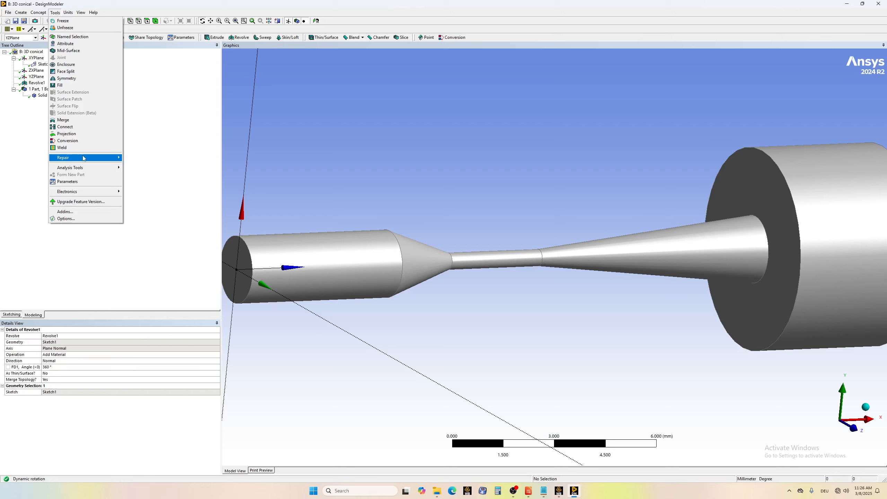
mouse_move(98, 170)
left_click(143, 168)
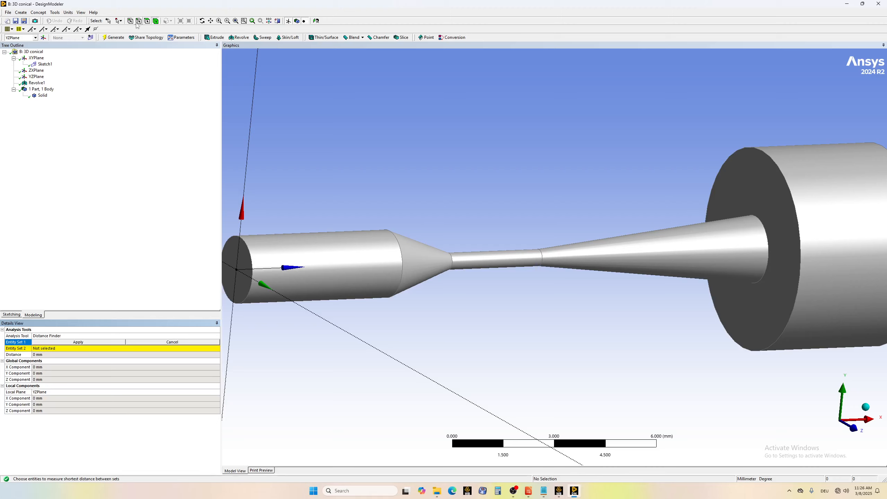
left_click(254, 271)
left_click(92, 343)
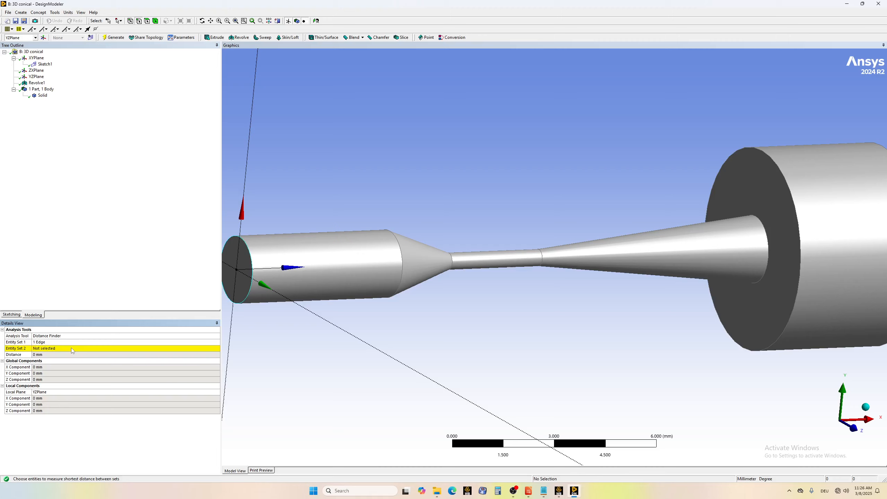
left_click(72, 348)
left_click(768, 247)
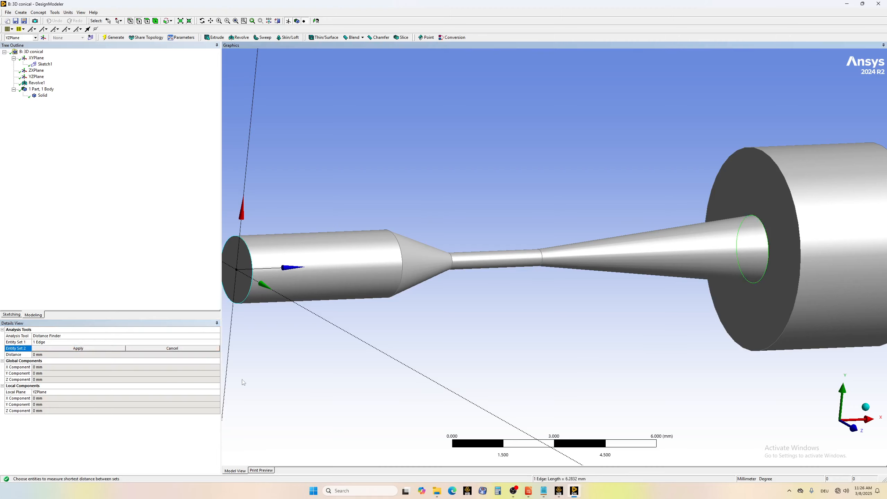
left_click(67, 349)
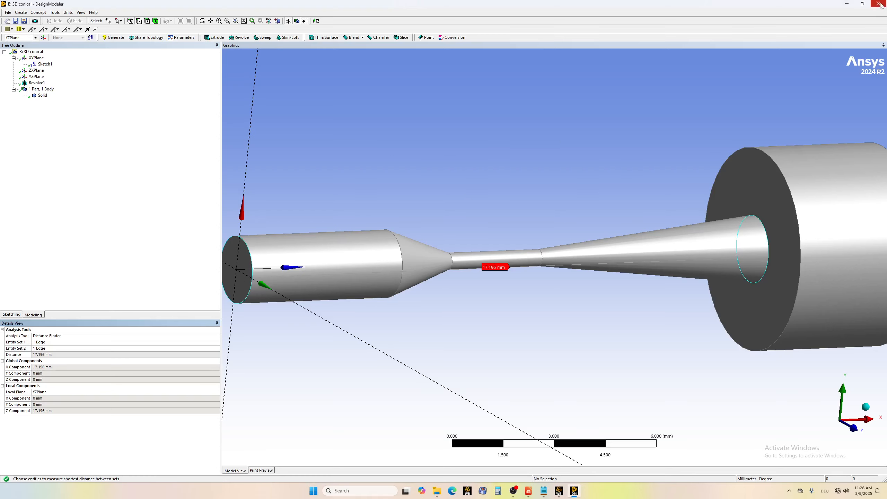
Close the geometry editor and open the mesh of the 3D conical system from Workbench in Meshing.
key("alt+F4")
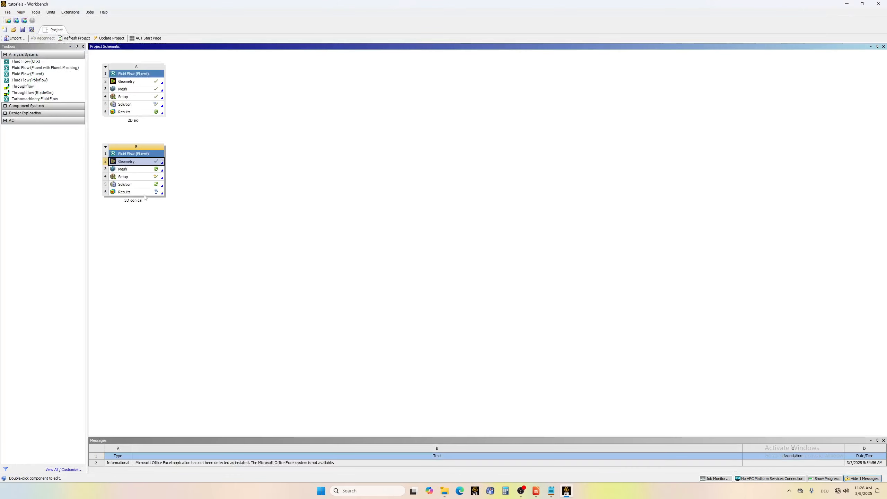
double_click(125, 169)
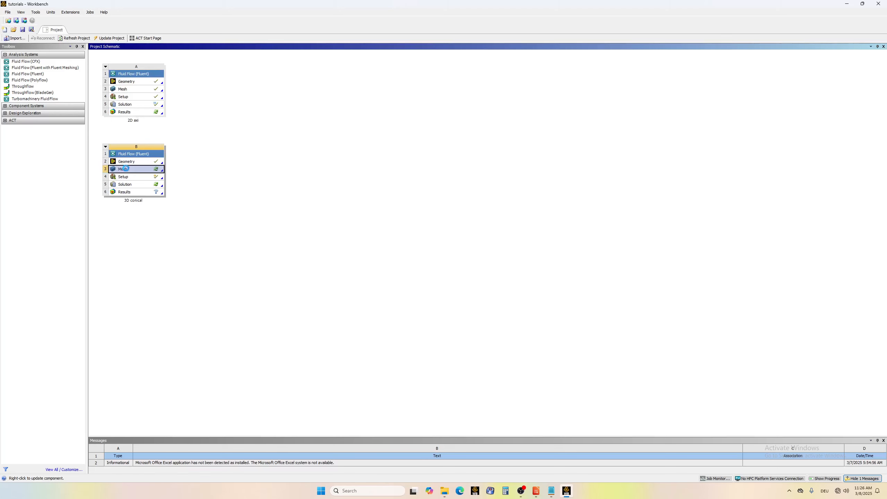
left_click(469, 270)
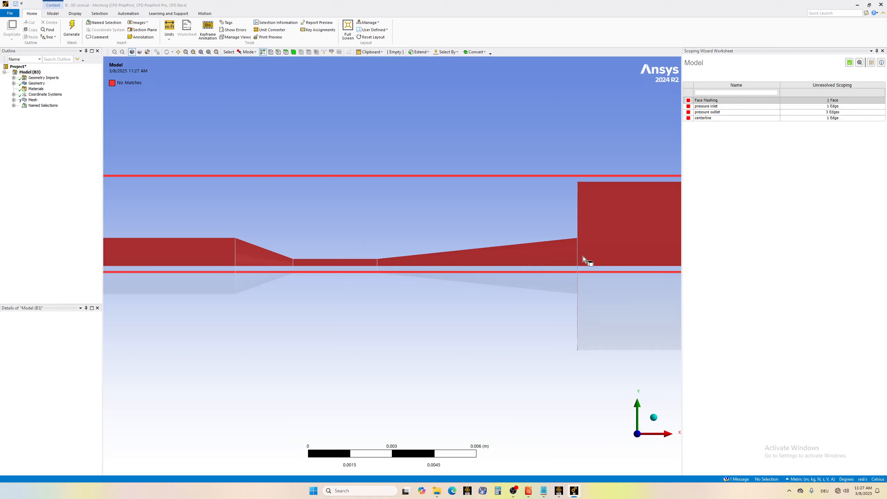
Expand the model's named selections and close the Scoping Wizard worksheet.
left_click(13, 106)
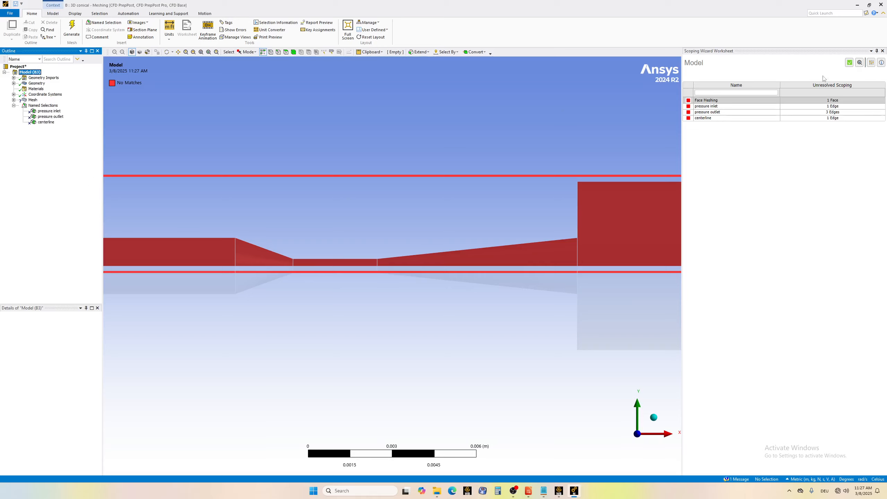
left_click(881, 62)
left_click(883, 50)
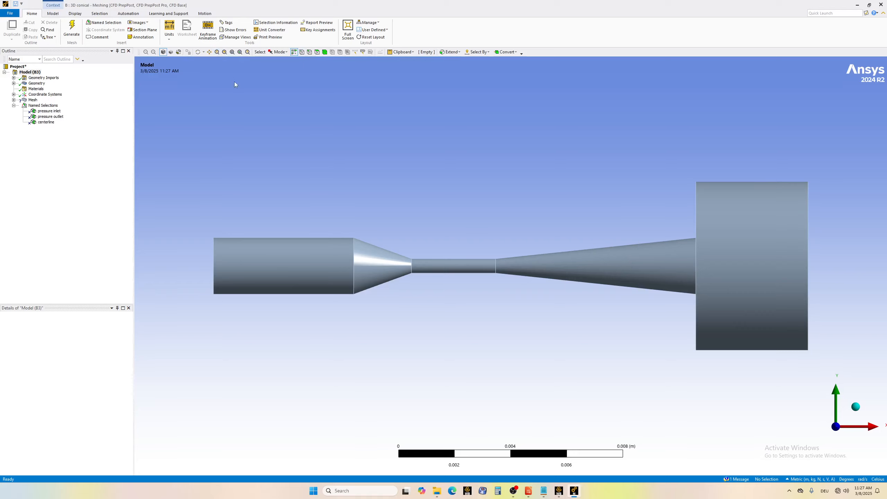
Scope the pressure inlet named selection to the circular end face of the inlet cylinder.
left_click(198, 52)
left_click_drag(259, 262, 314, 257)
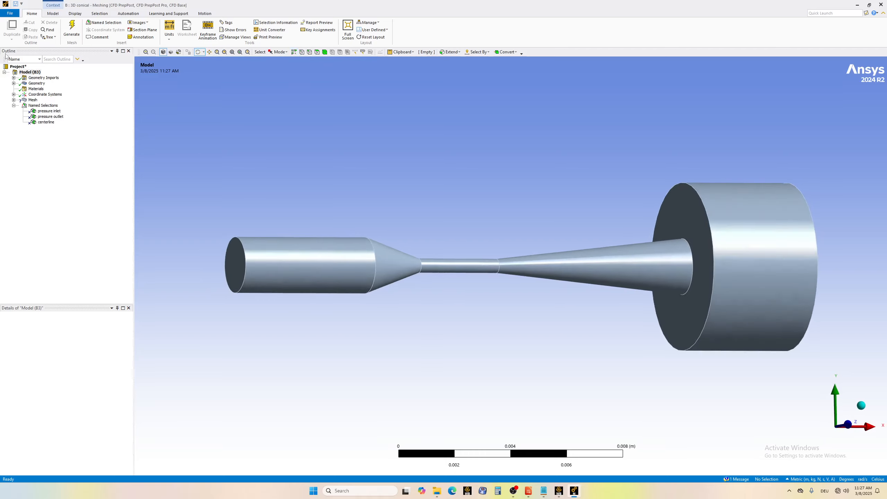
left_click(49, 111)
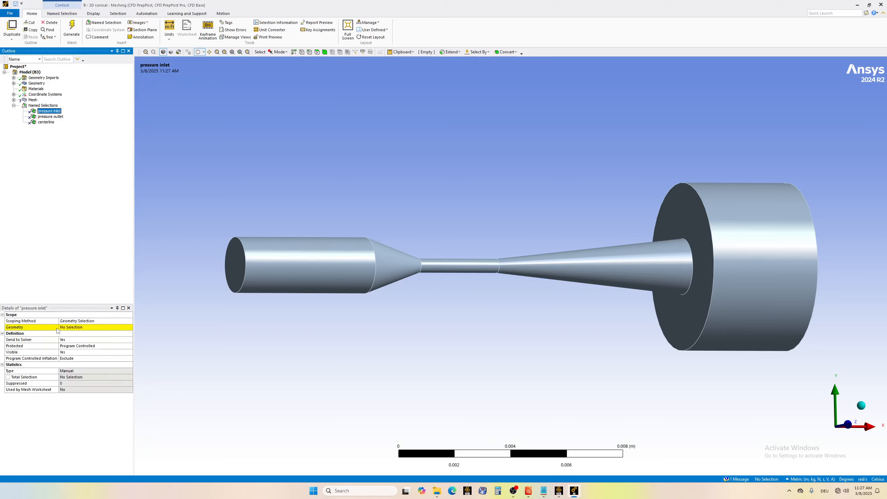
left_click(69, 330)
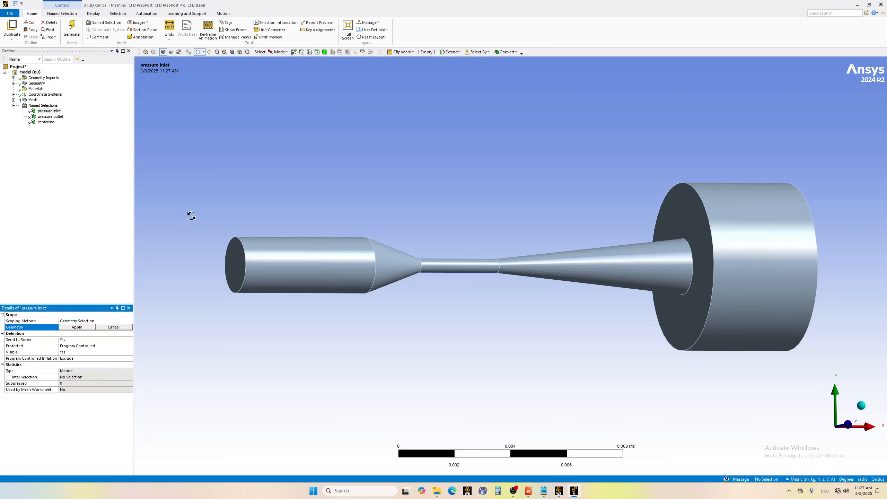
left_click(317, 52)
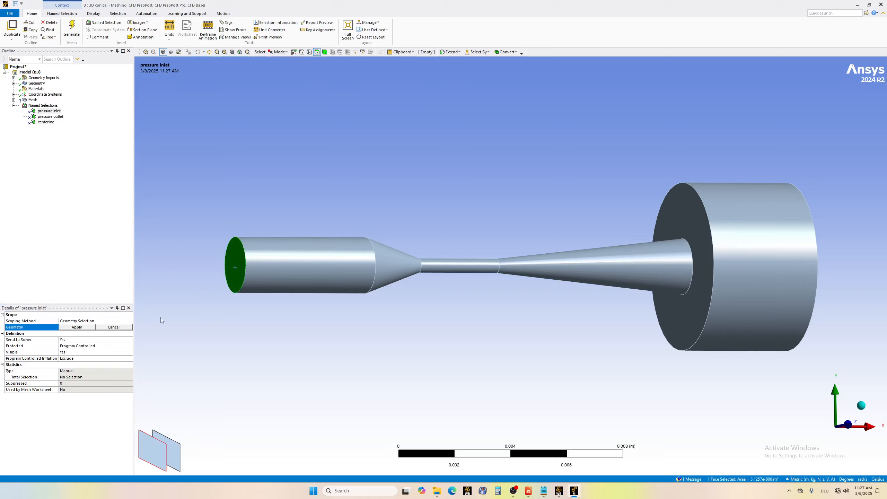
left_click(75, 327)
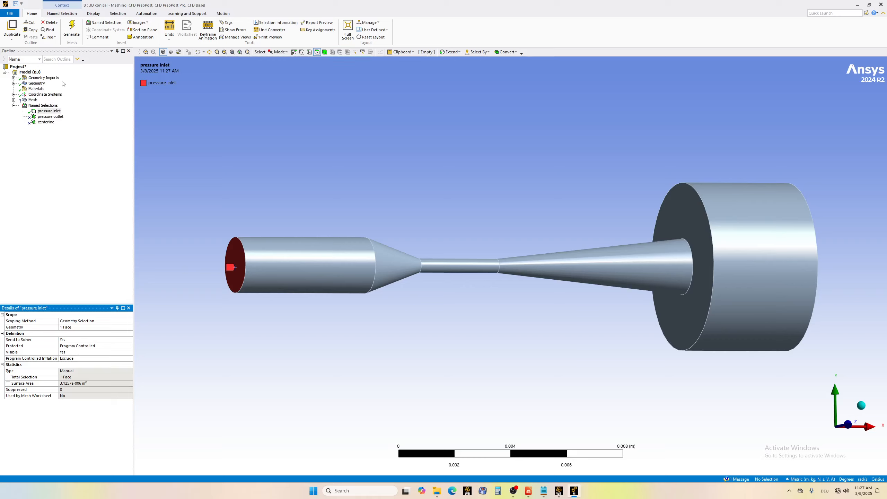
Scope the pressure outlet named selection to the large cylinder's annular front face, curved side face and circular end face.
left_click(50, 117)
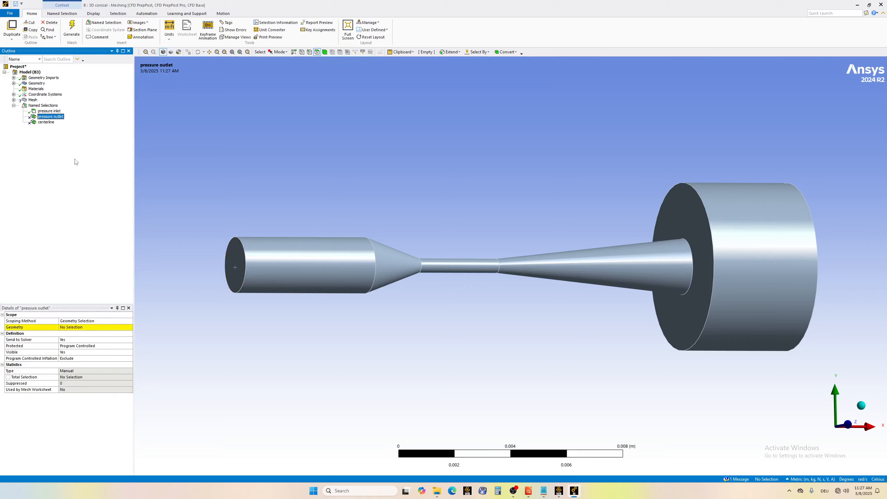
left_click(80, 328)
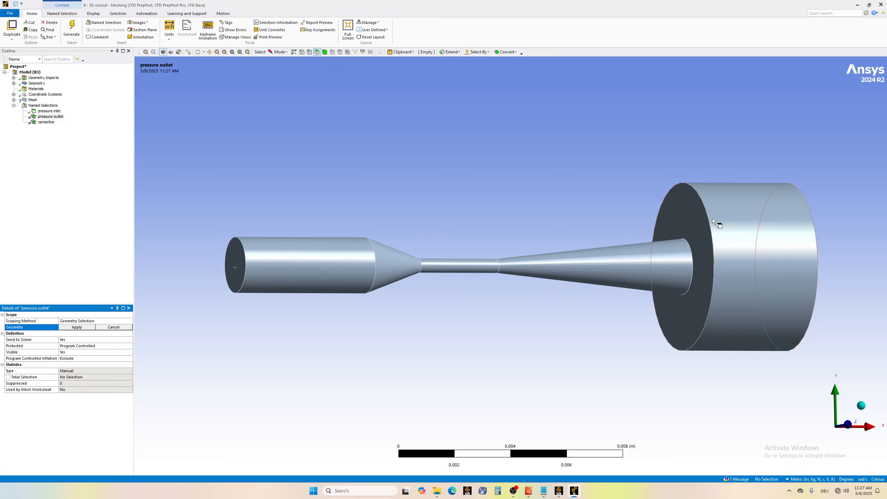
left_click(686, 208)
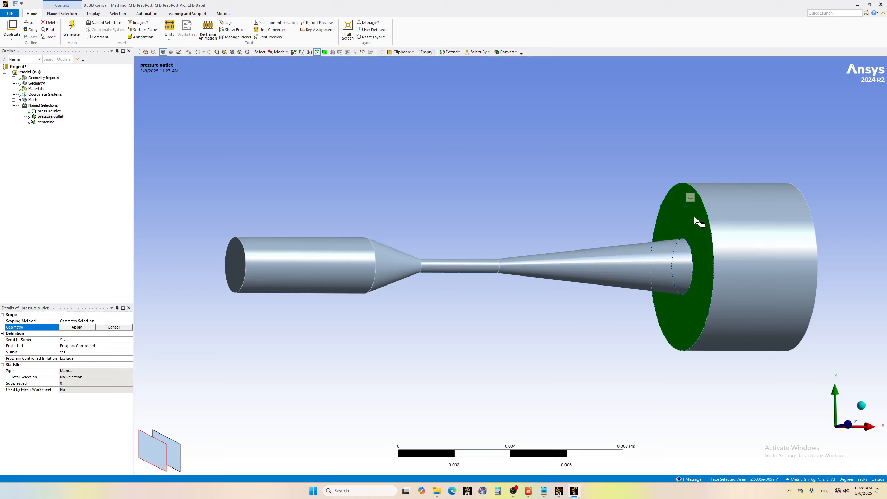
left_click(749, 231, "ctrl")
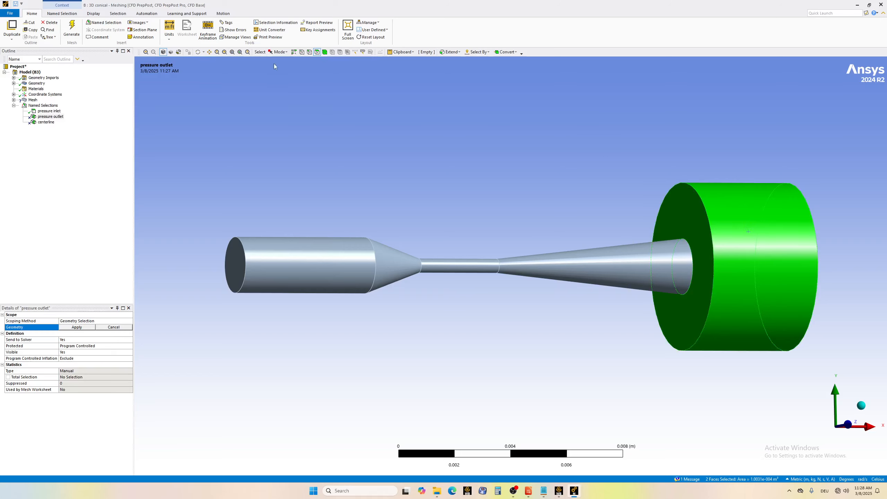
left_click(198, 52)
left_click_drag(754, 254, 626, 246)
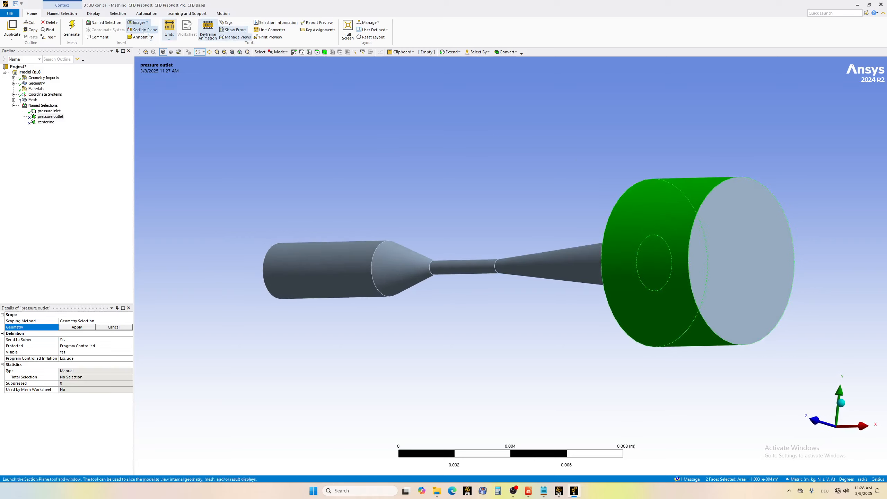
left_click(278, 52)
left_click(286, 61)
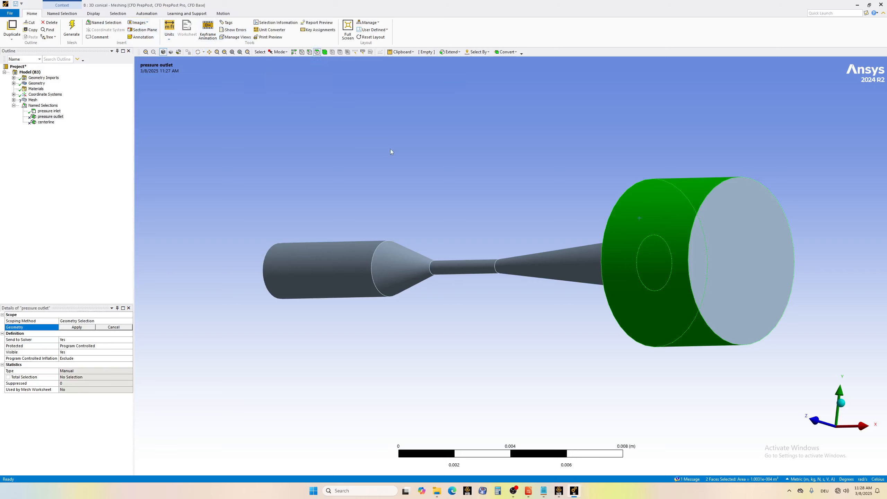
left_click(744, 264, "ctrl")
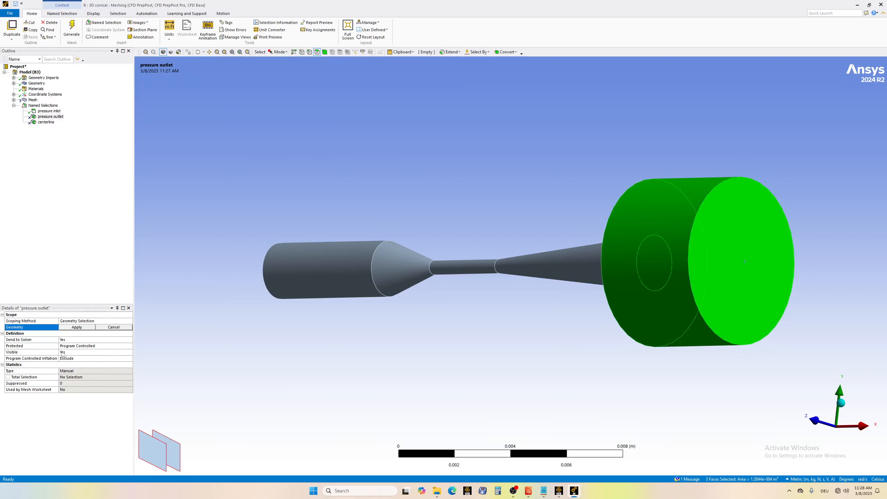
left_click(77, 327)
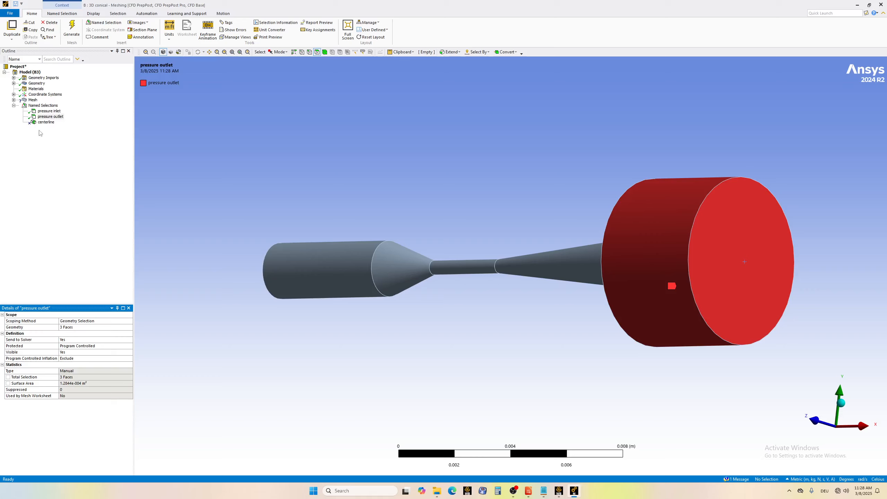
Delete the unscoped centerline named selection.
left_click(47, 122)
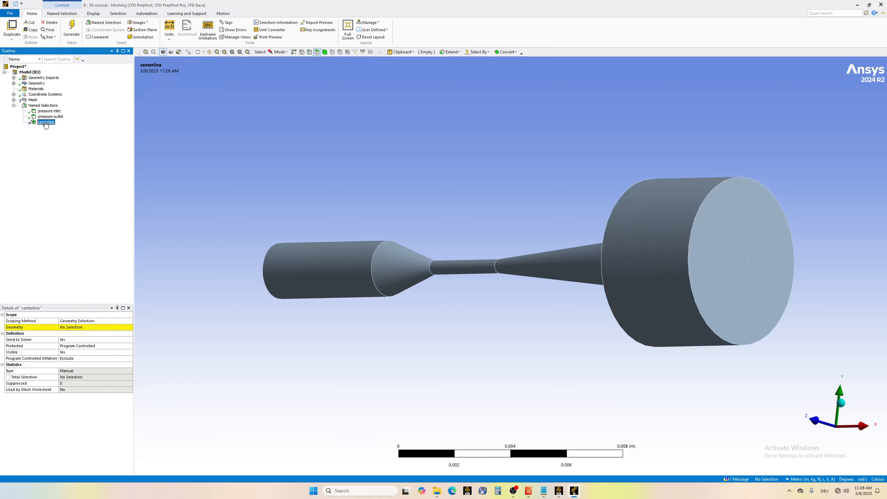
right_click(46, 123)
left_click(72, 203)
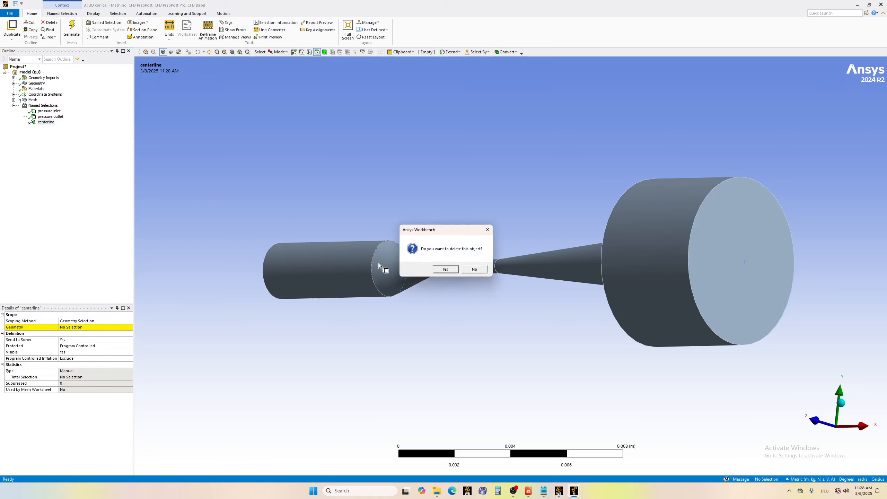
left_click(443, 266)
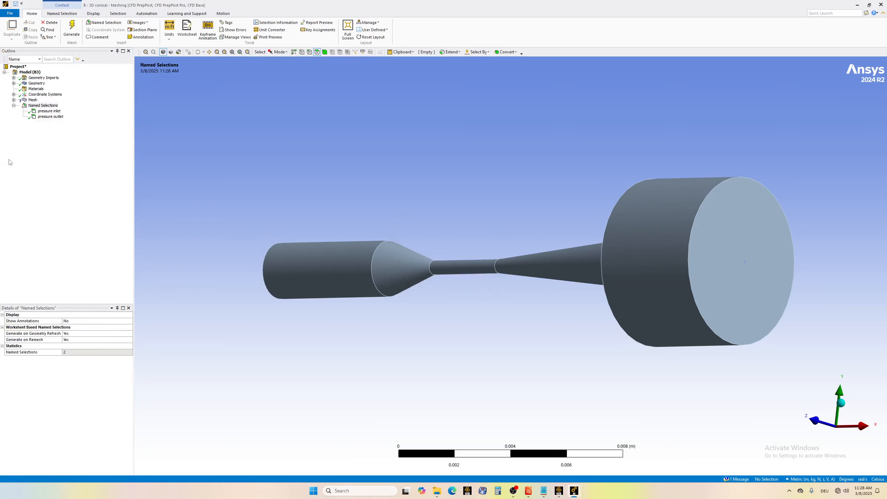
Delete the old Face Meshing control that has no geometry assigned from the mesh.
left_click(14, 100)
left_click(48, 106)
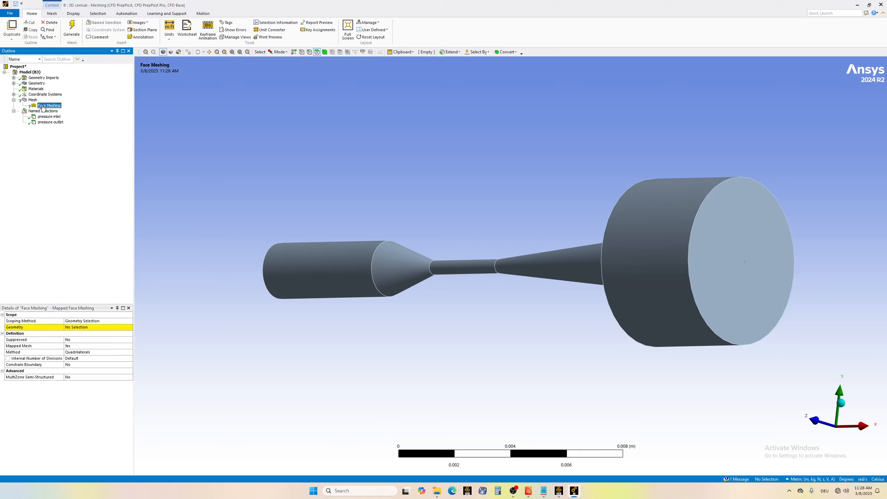
right_click(43, 106)
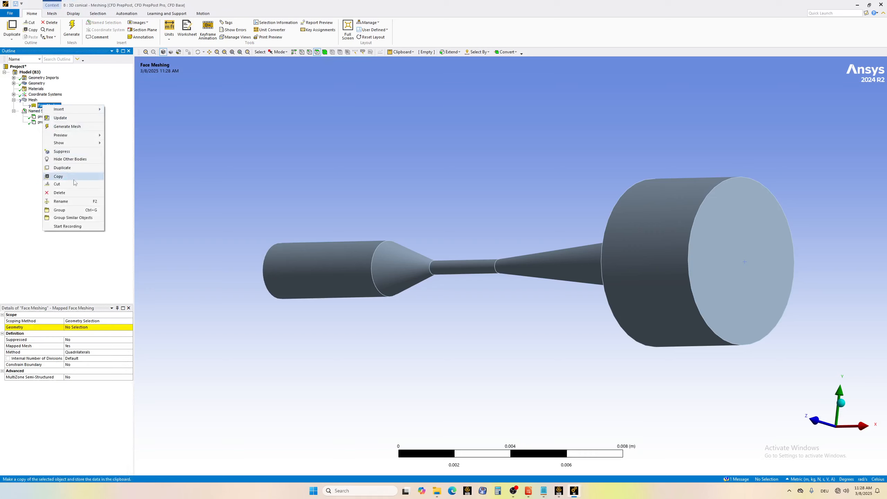
left_click(59, 192)
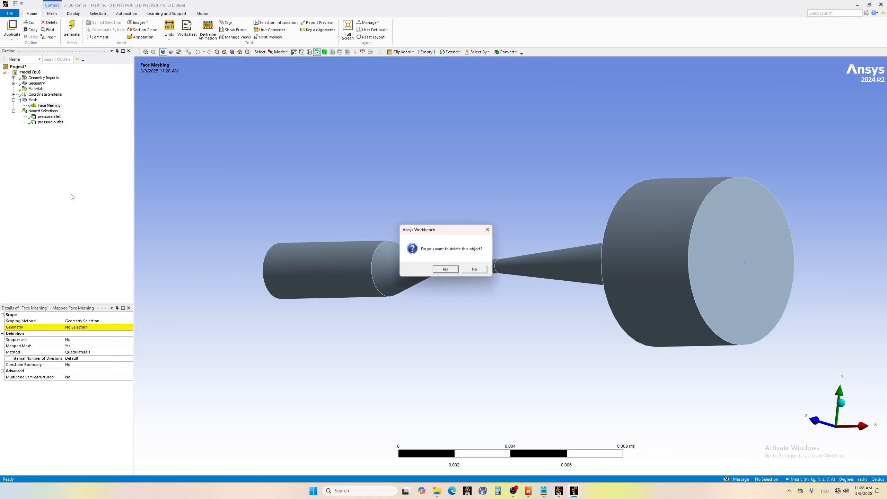
left_click(447, 268)
Add a new Face Meshing control to the mesh and scope it to all faces of the model.
left_click(32, 100)
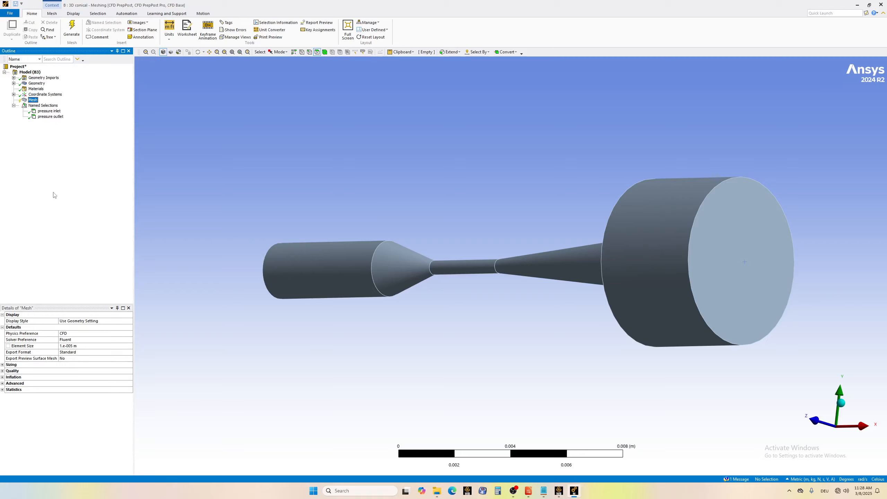
right_click(32, 101)
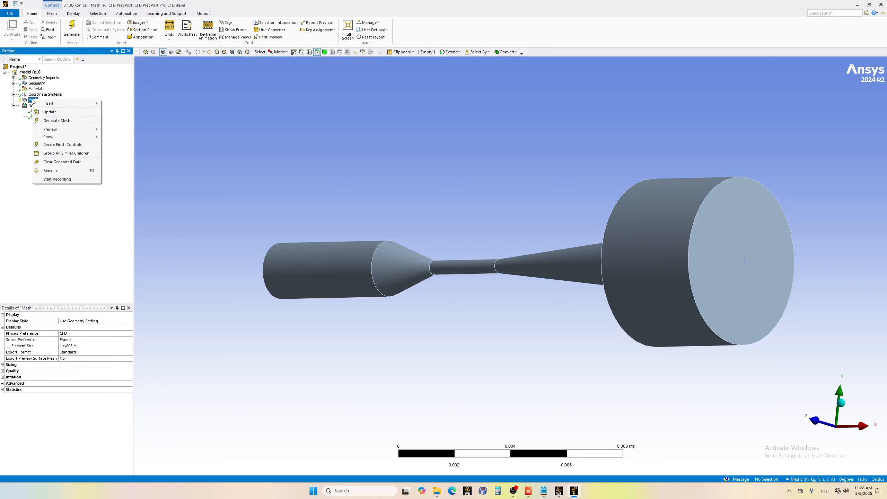
mouse_move(44, 105)
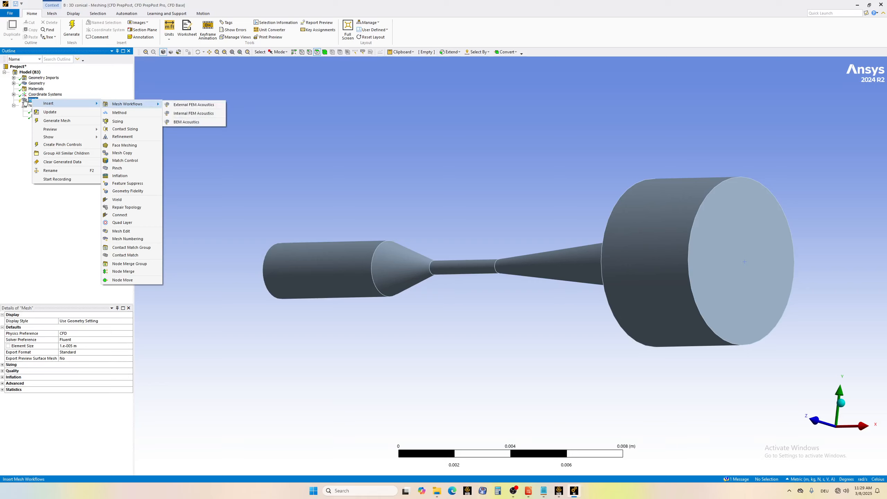
left_click(124, 145)
left_click(49, 105)
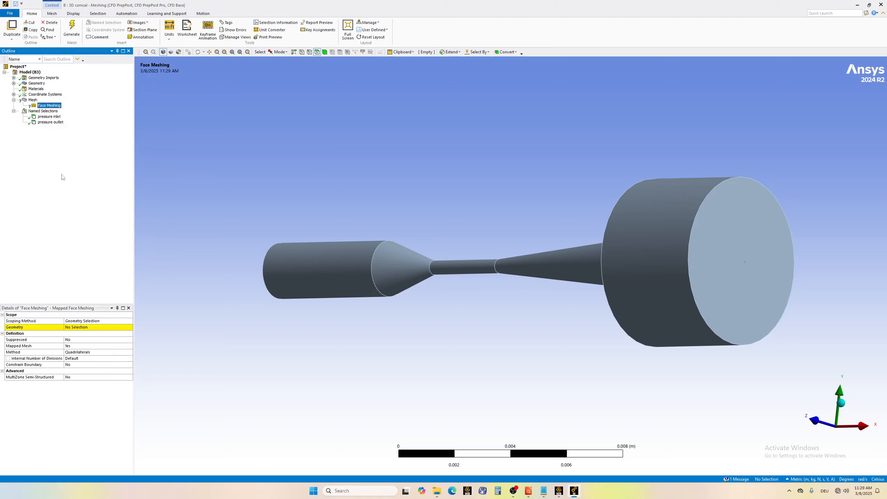
left_click(81, 328)
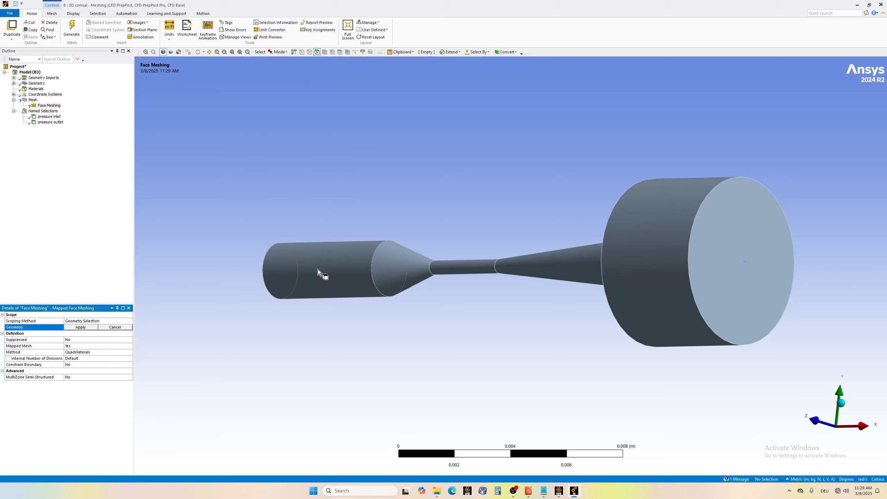
left_click(337, 271)
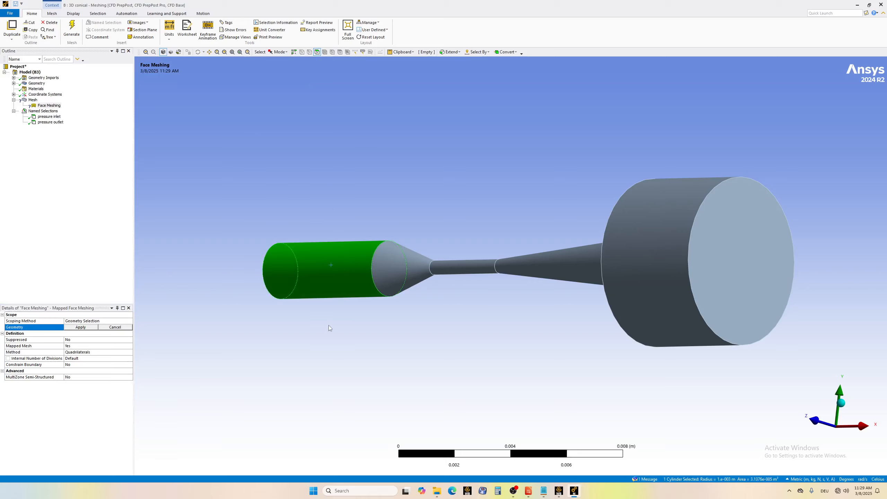
key("ctrl+a")
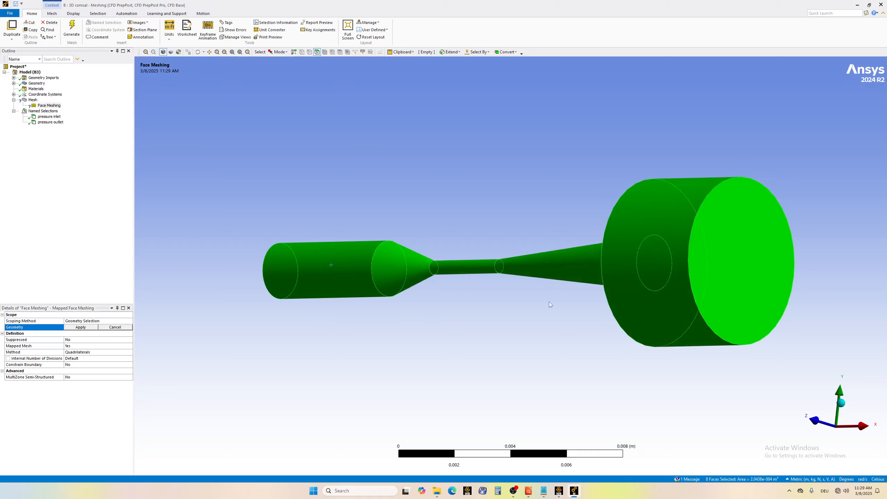
left_click(81, 328)
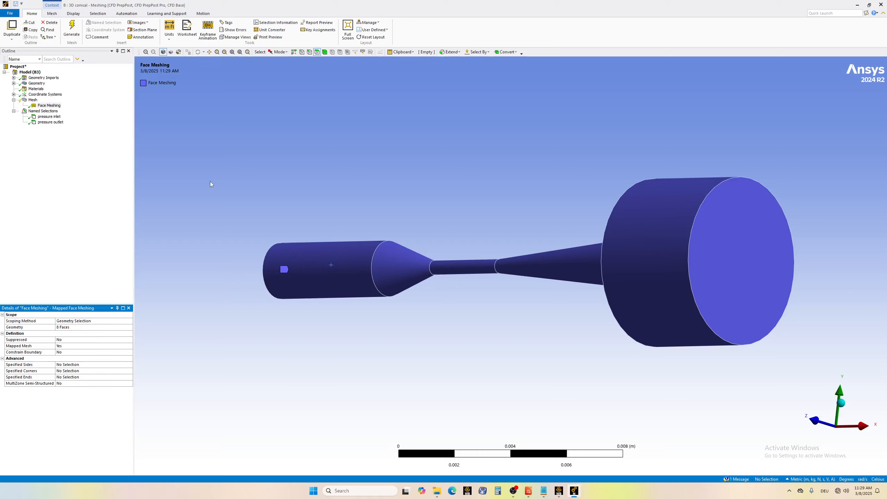
Add a mesh method scoped to the whole conical body and set it to MultiZone.
left_click(32, 100)
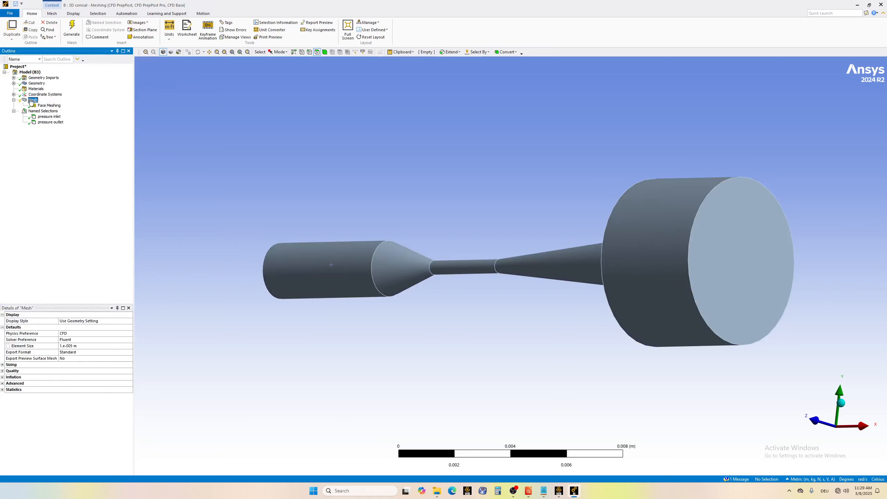
right_click(32, 100)
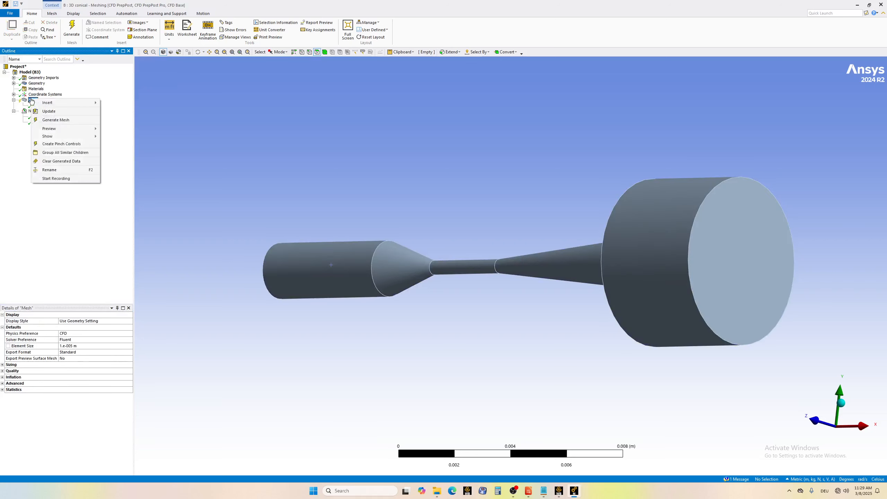
mouse_move(60, 105)
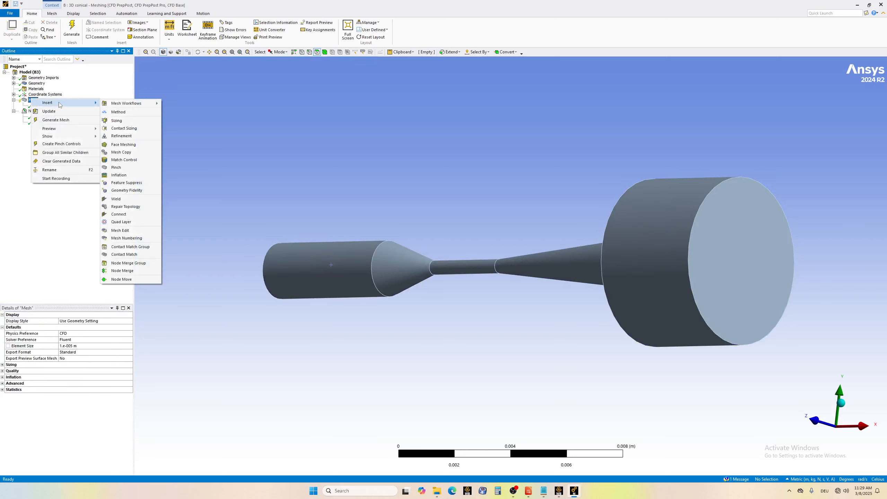
left_click(119, 112)
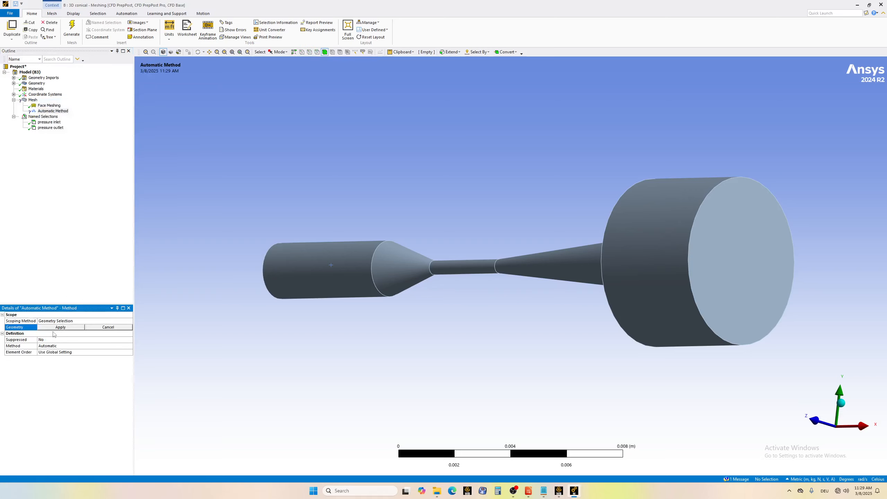
left_click(368, 265)
left_click(72, 328)
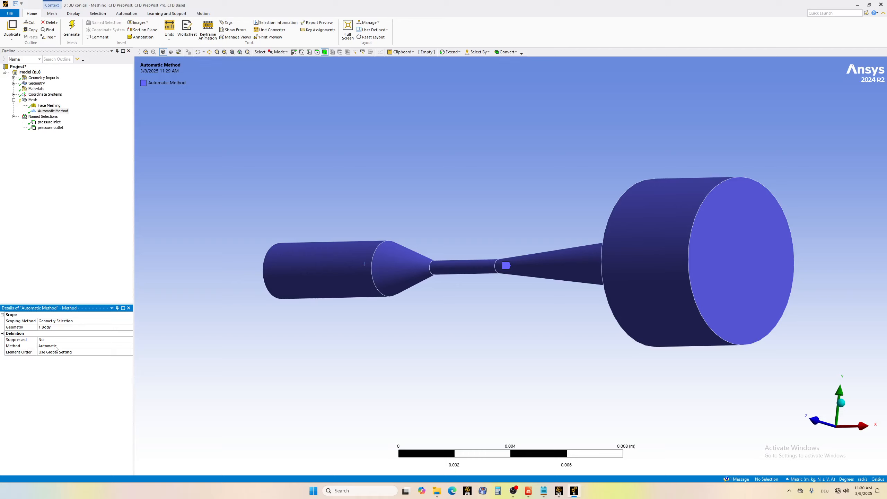
left_click(56, 345)
left_click(130, 346)
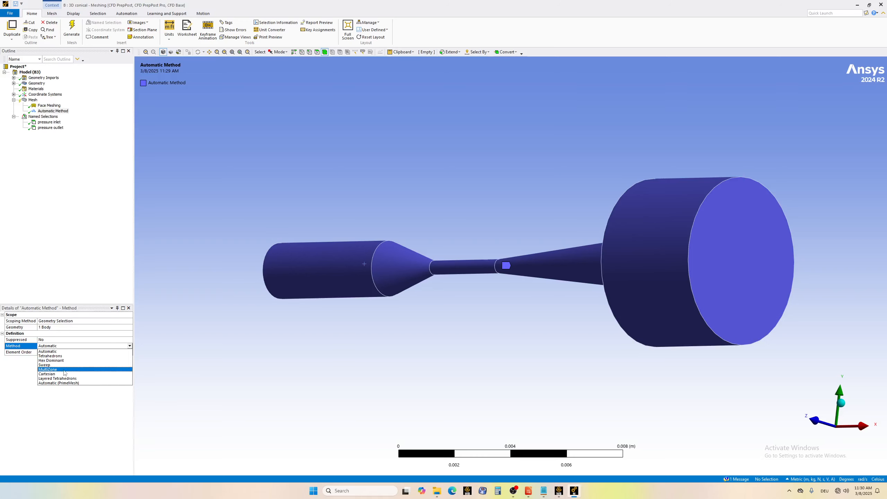
left_click(65, 370)
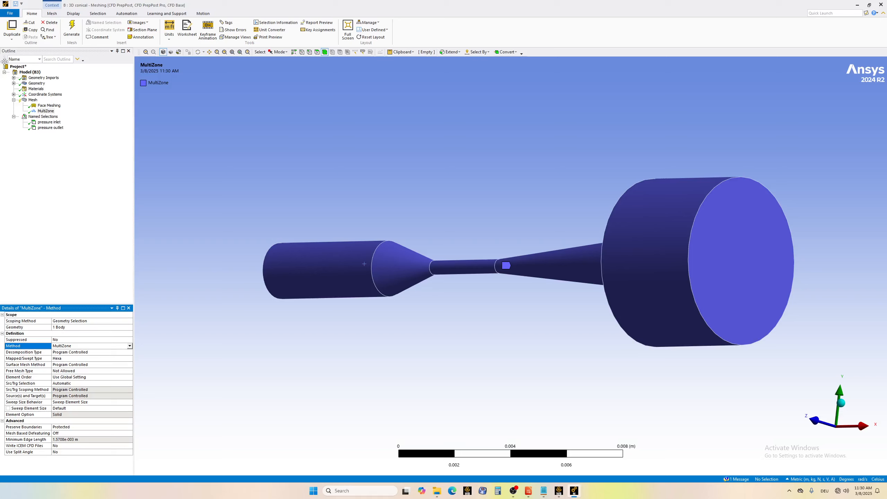
Set the global mesh element size to 0.0004 m, check the sizing settings and expand the mesh statistics.
left_click(33, 100)
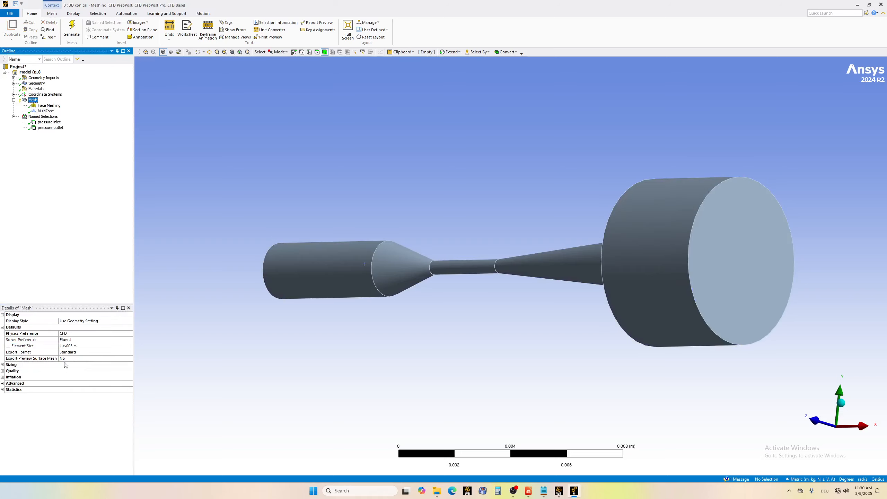
left_click(77, 346)
left_click(71, 346)
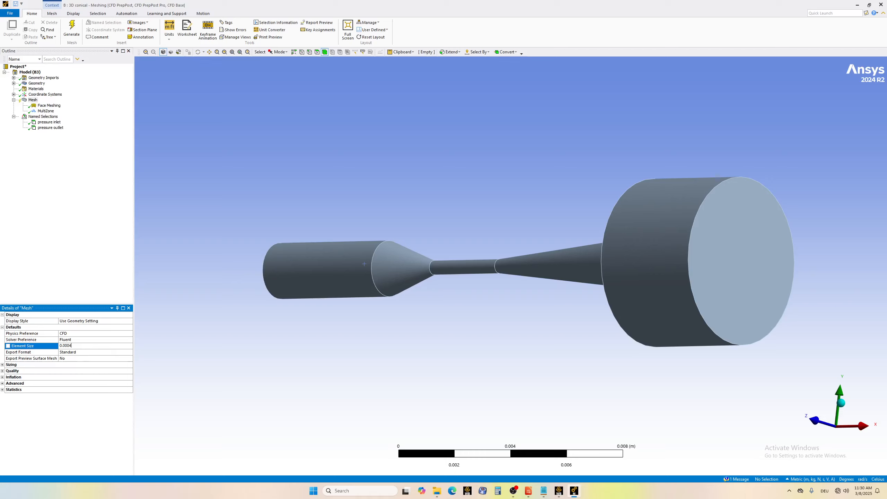
key("Return")
left_click(2, 365)
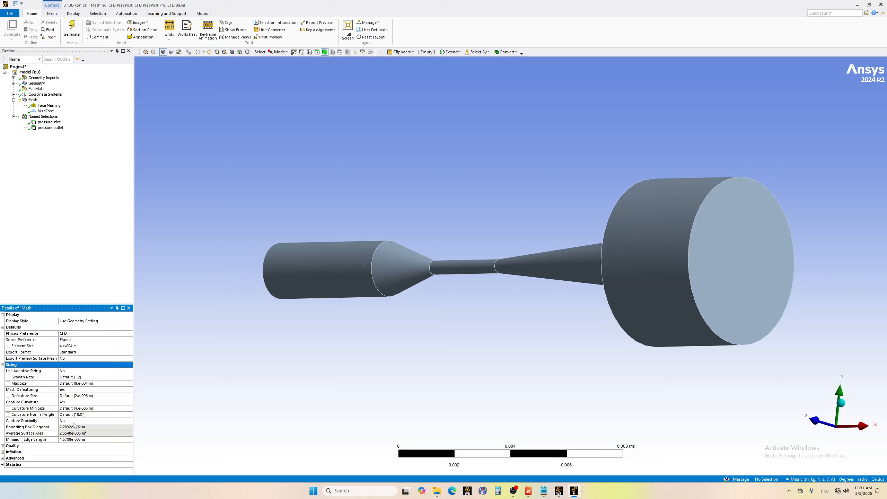
left_click(2, 365)
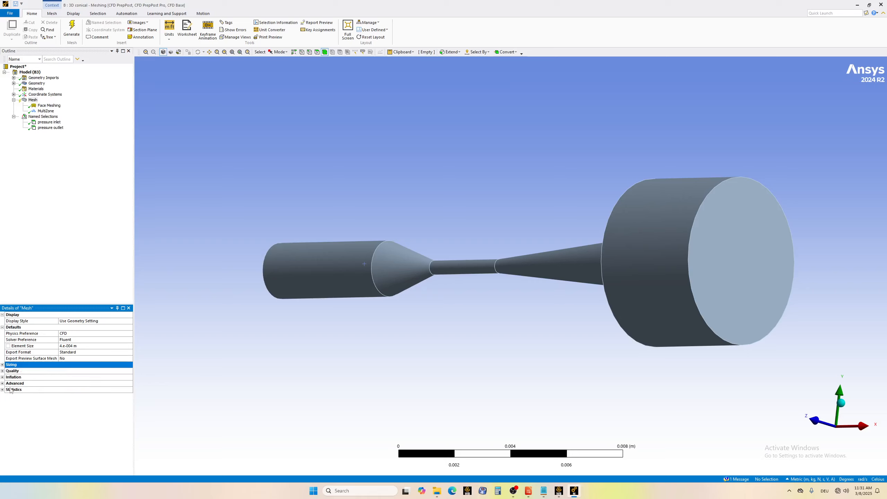
left_click(2, 371)
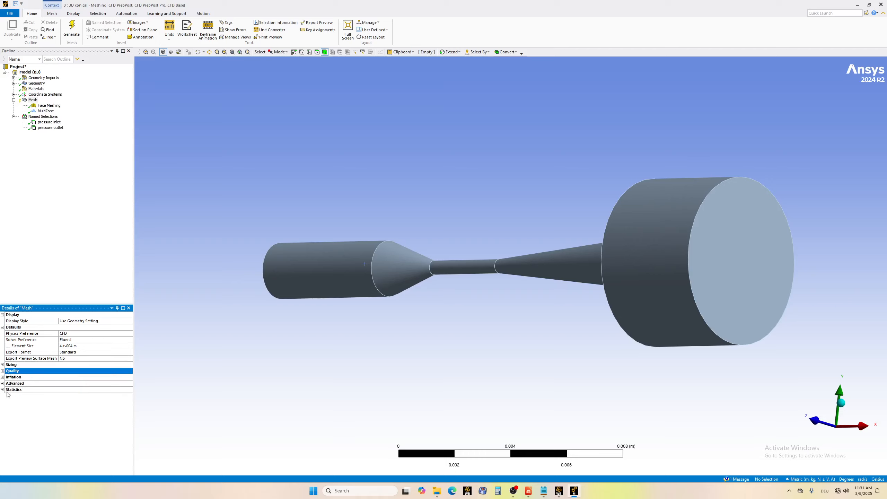
left_click(2, 390)
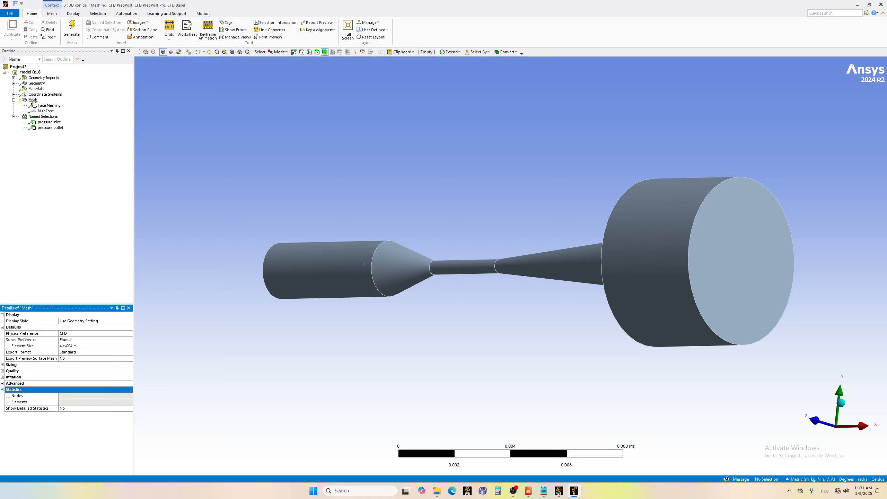
Update the mesh of the conical body with the current element size and MultiZone settings.
left_click(33, 100)
right_click(31, 101)
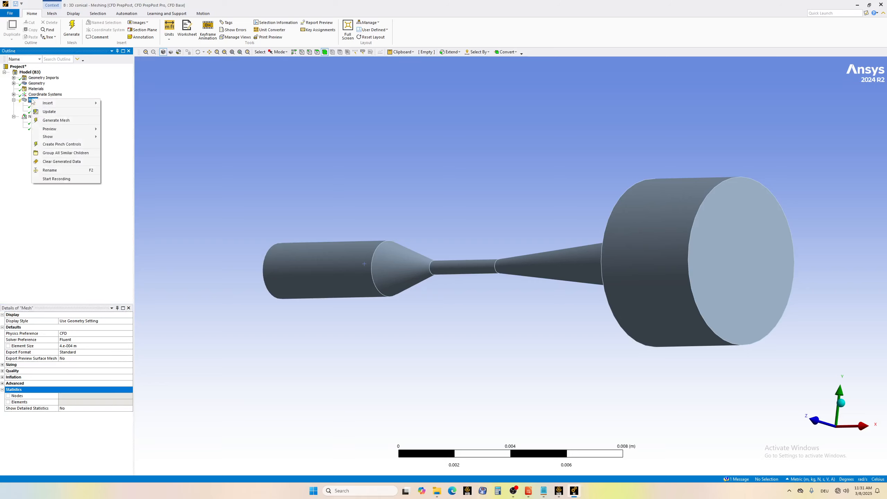
left_click(49, 111)
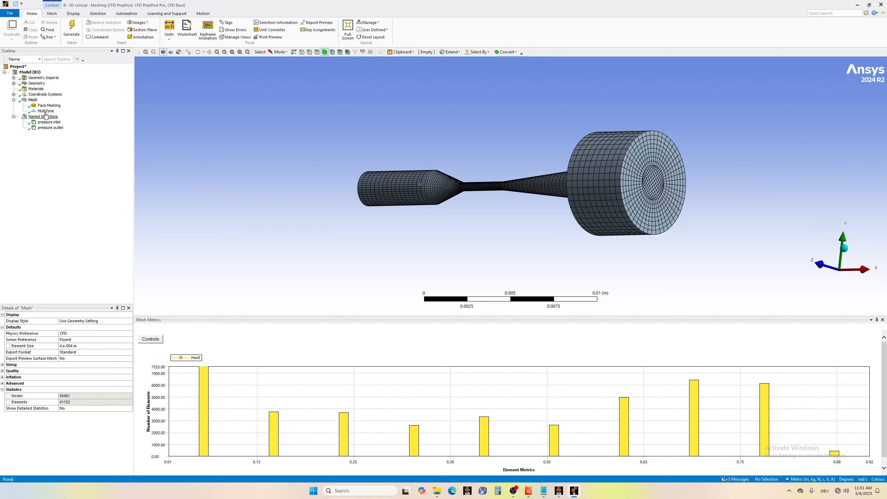
Refine the global mesh element size to 0.0003 m and update the mesh.
left_click(78, 346)
left_click(77, 345)
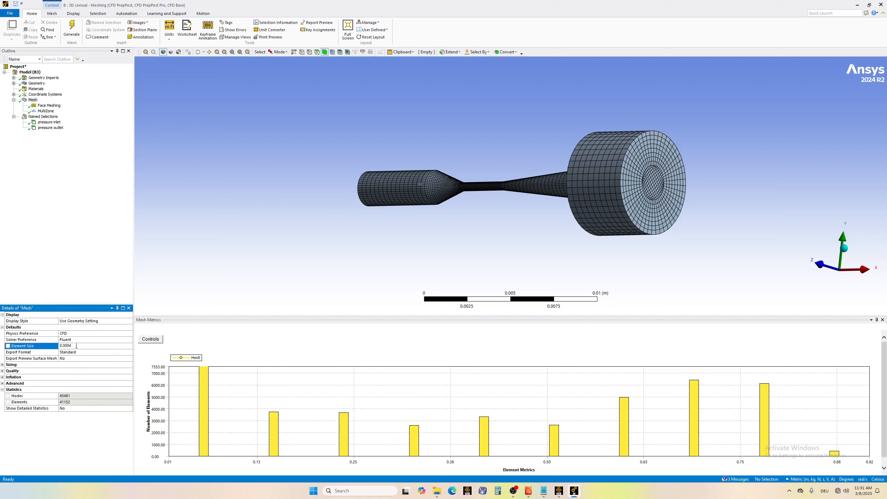
key("Return")
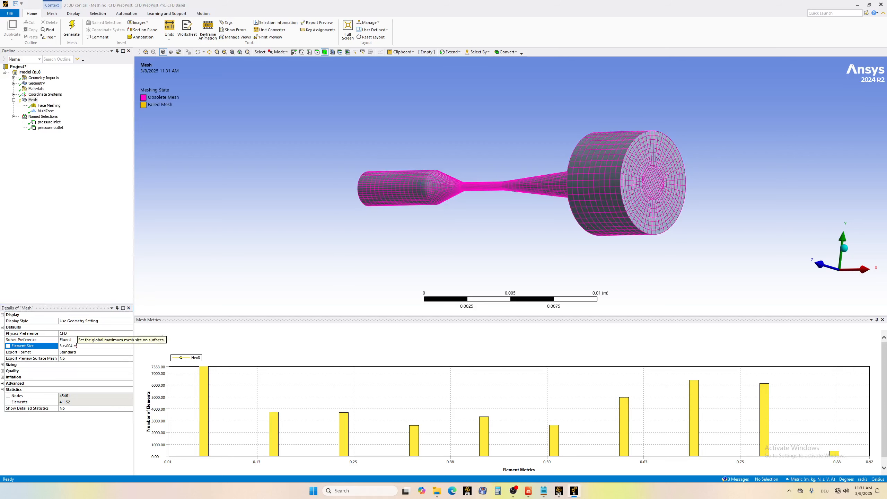
right_click(34, 100)
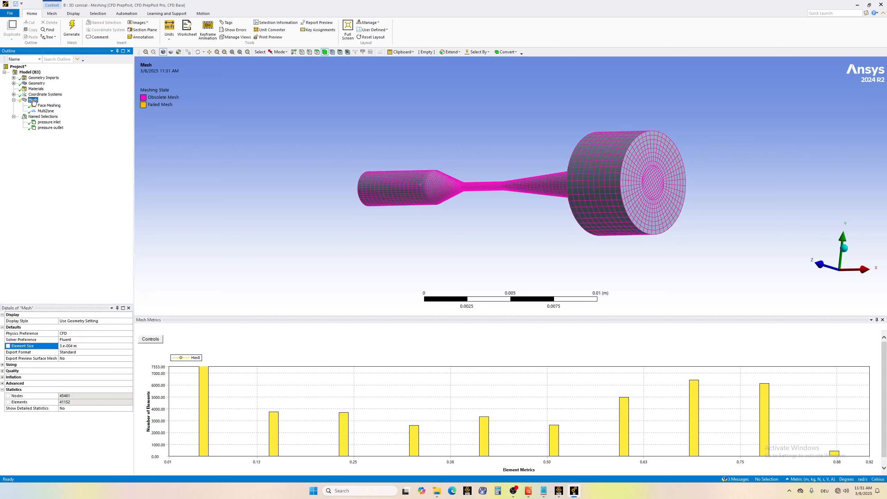
left_click(56, 112)
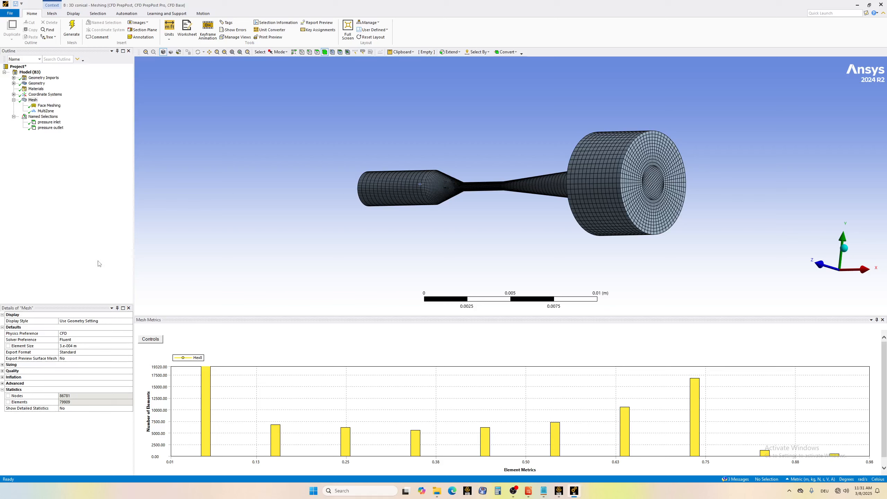
Reduce the global mesh element size to 0.0002 m and update the mesh.
left_click(33, 100)
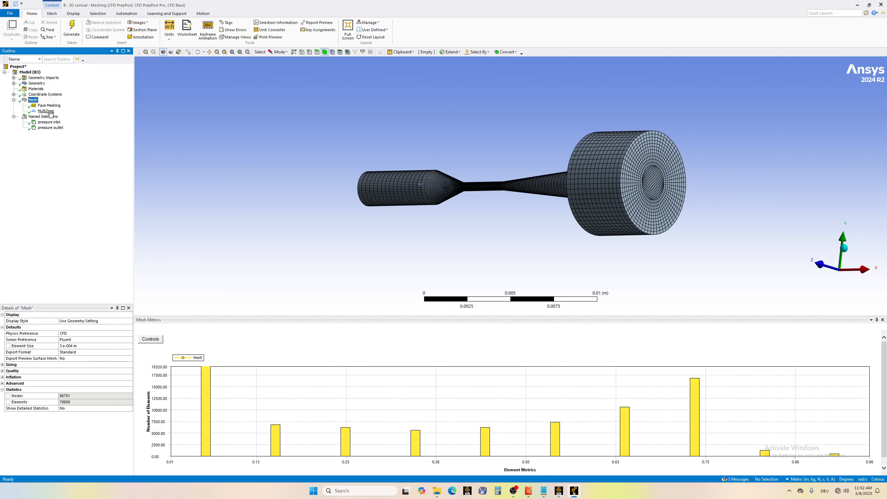
left_click(70, 345)
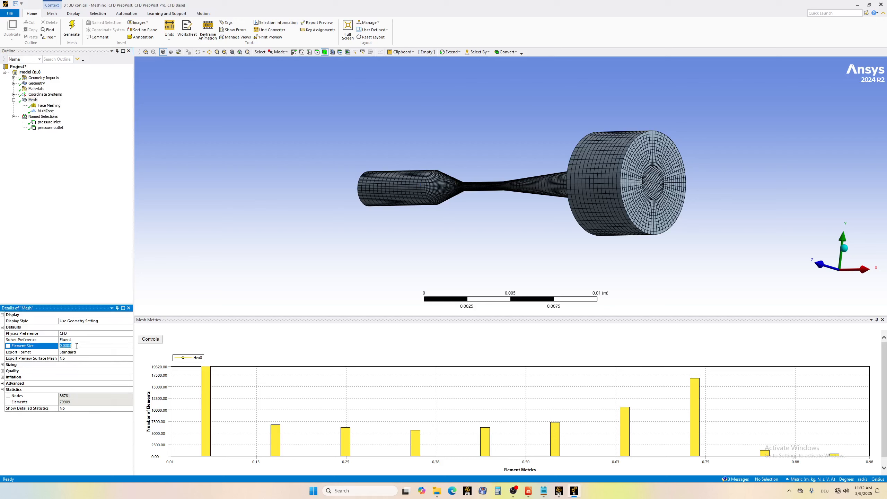
left_click(78, 345)
type("2")
key("Return")
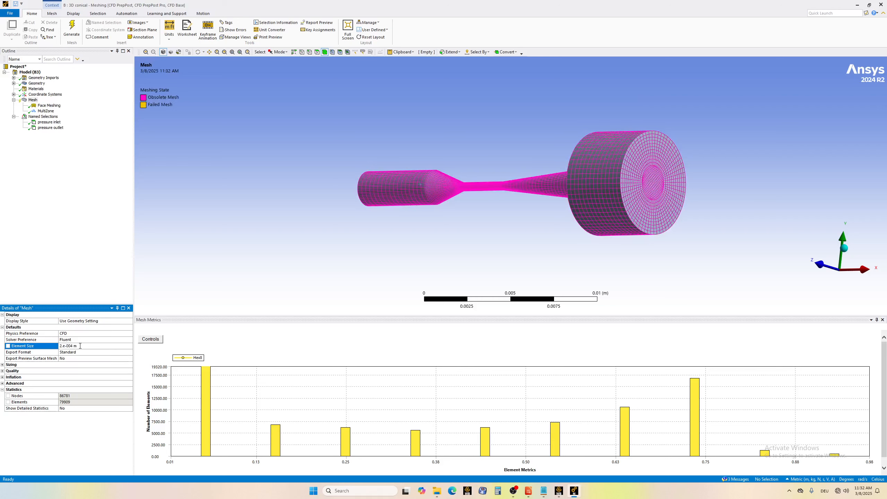
right_click(38, 102)
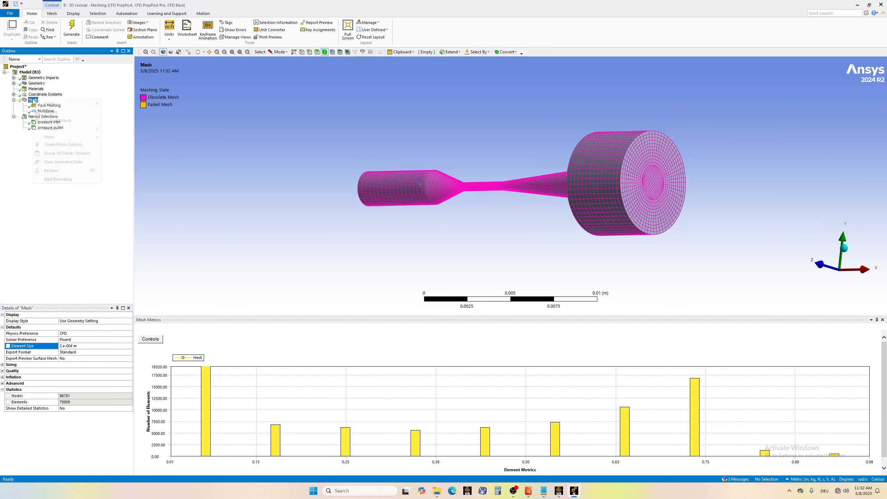
left_click(90, 129)
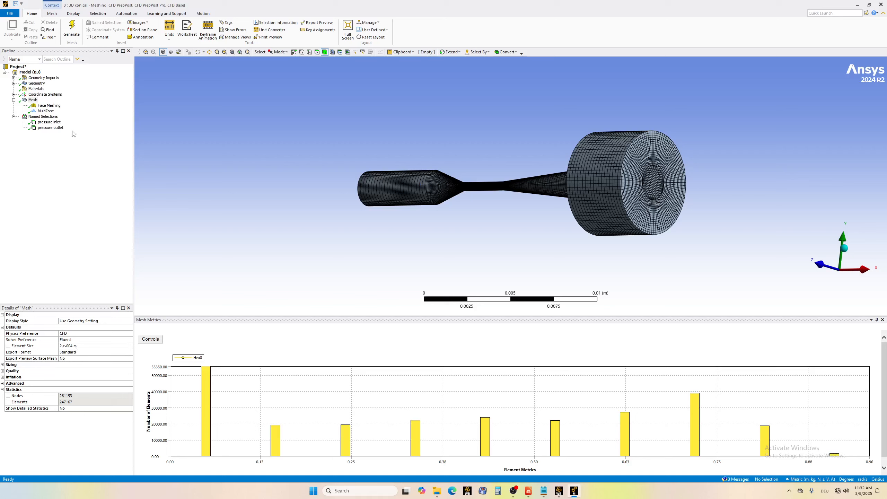
Set the global mesh element size to 0.00015 m, update the mesh and check its node count.
left_click(33, 100)
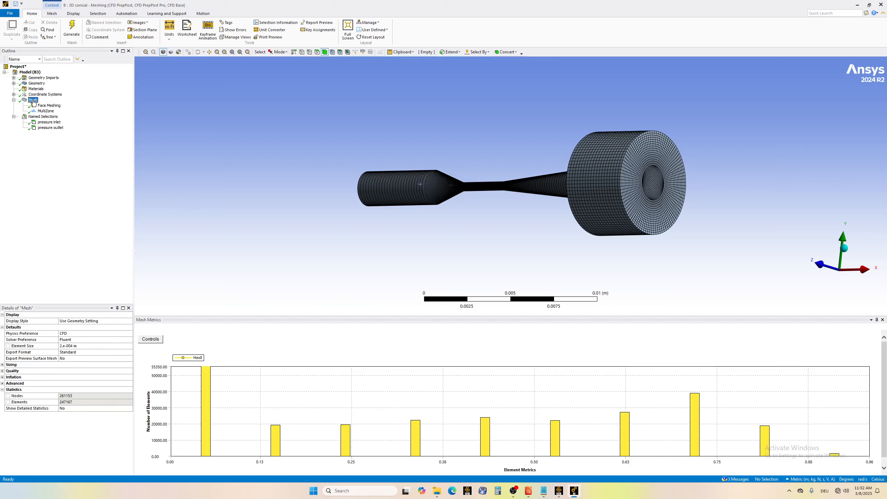
left_click(75, 346)
left_click(75, 346)
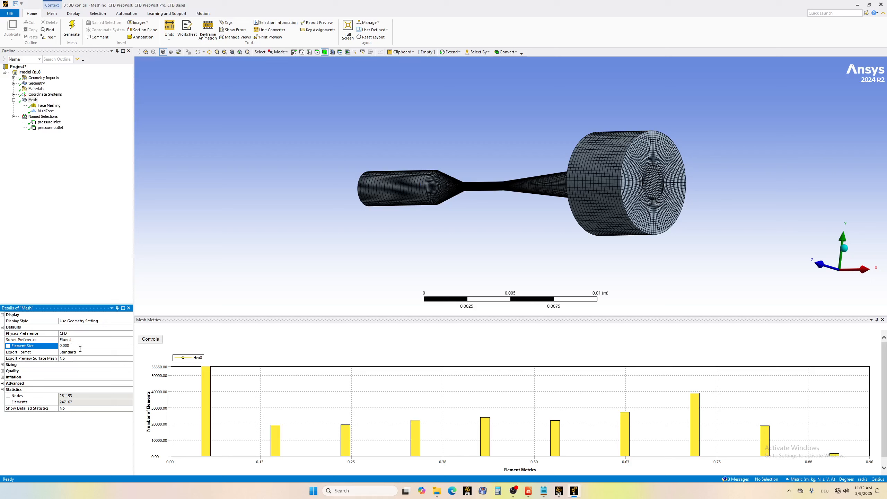
key("Return")
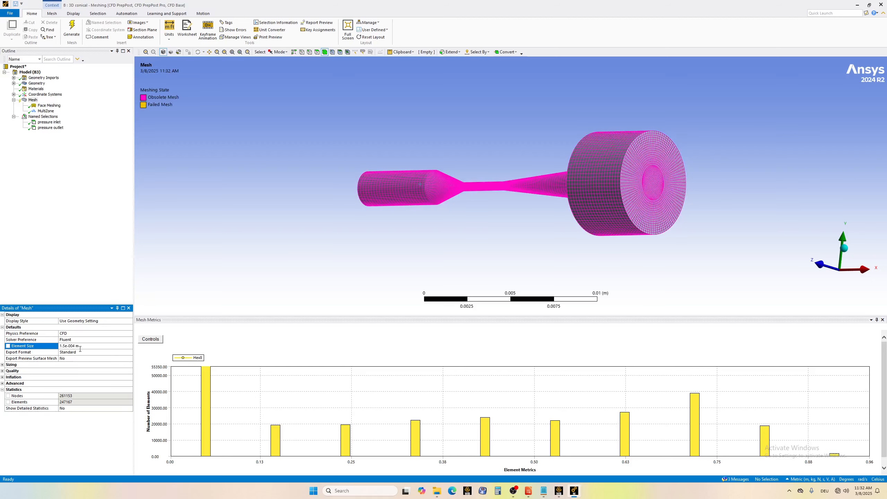
left_click(33, 100)
right_click(30, 99)
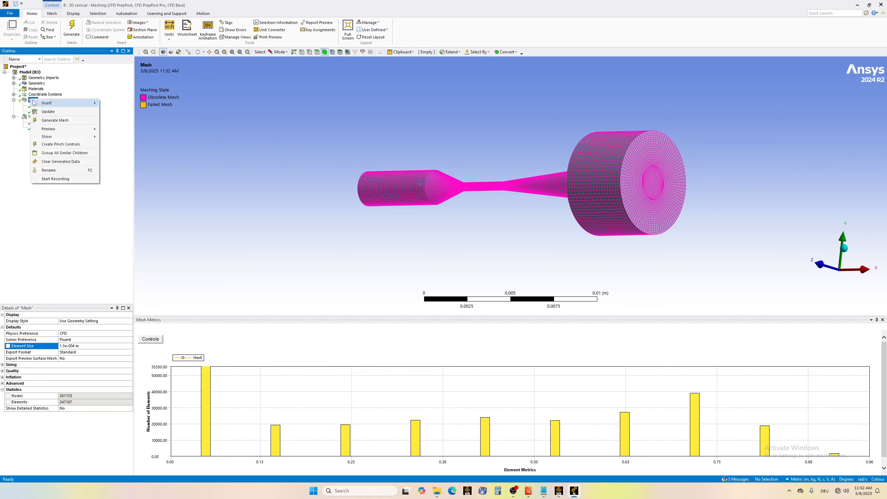
left_click(47, 112)
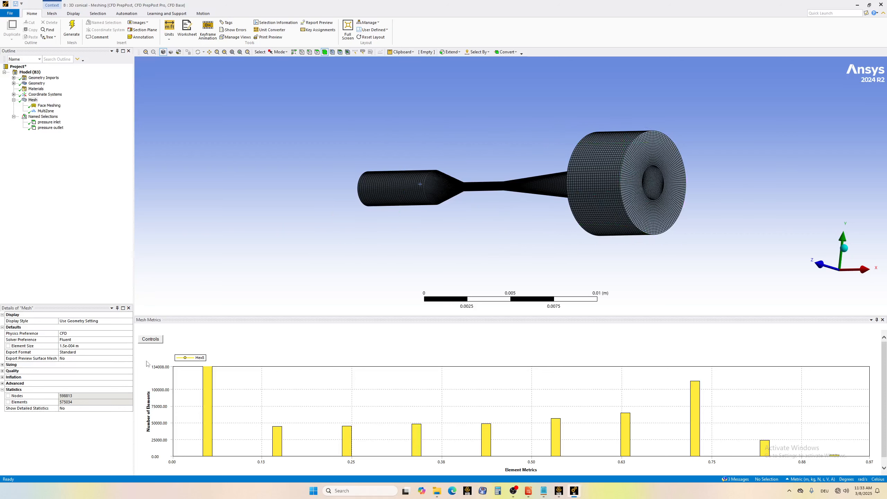
left_click(66, 397)
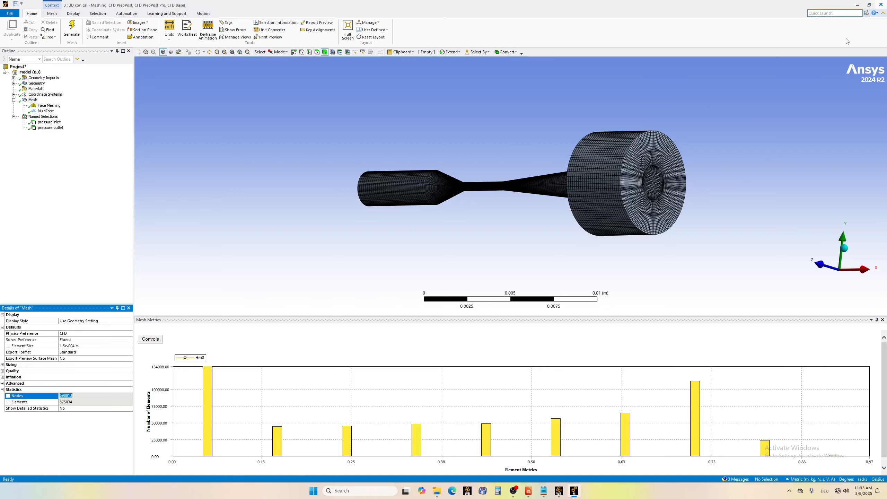
Close the mesh editor and open the 3D conical system's Setup in Fluent, loading the changed mesh with double precision and 62 solver processes.
left_click(881, 4)
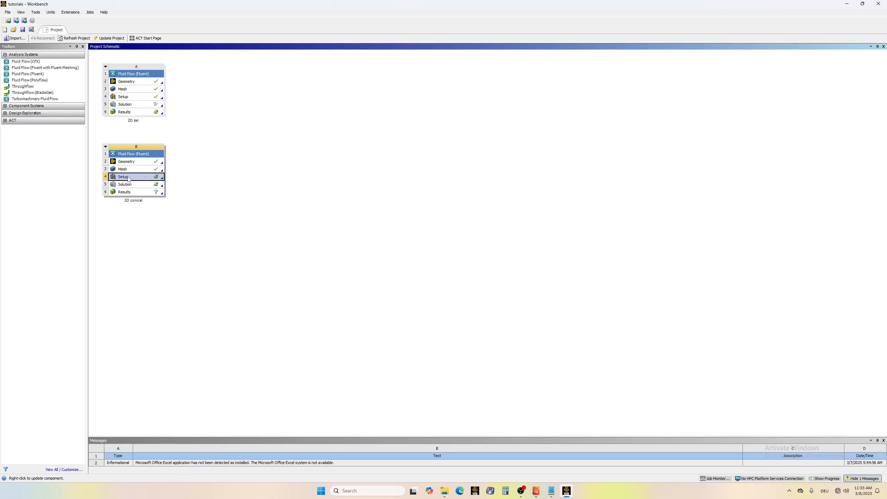
double_click(131, 176)
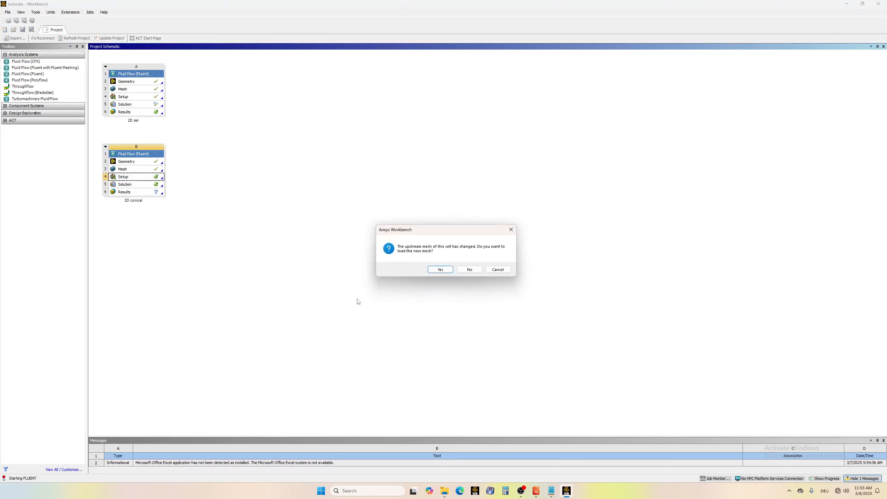
left_click(440, 270)
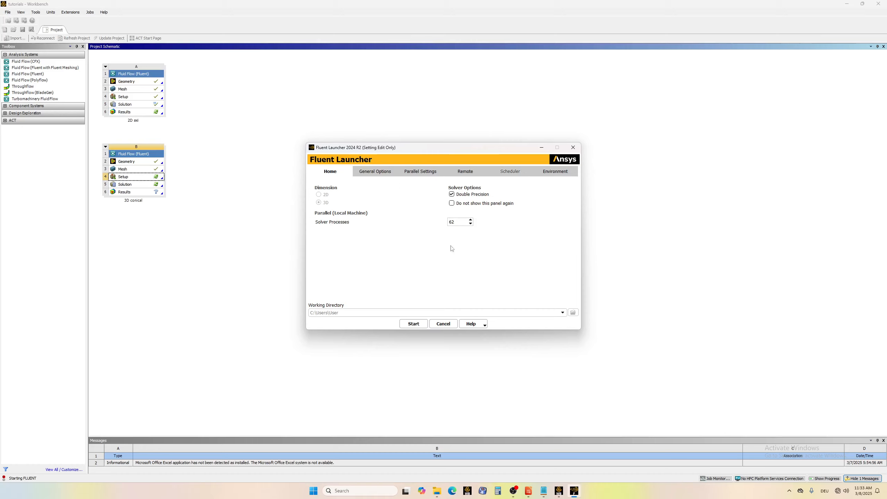
left_click(372, 173)
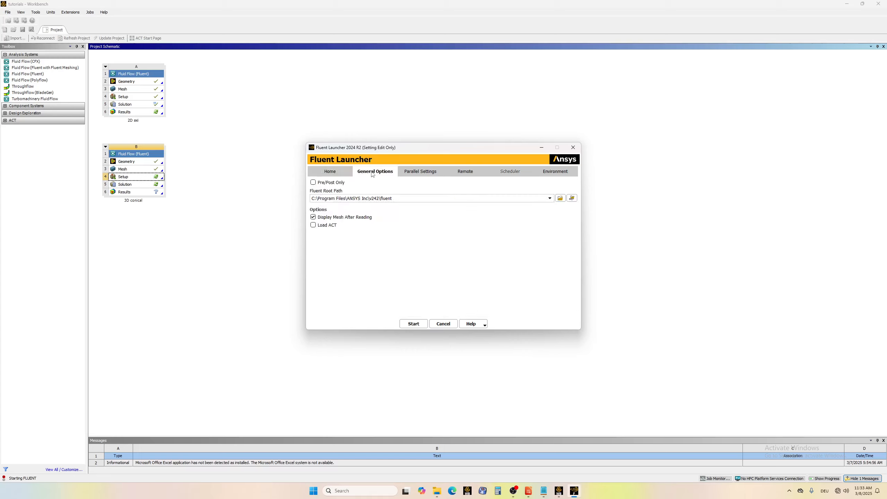
left_click(330, 172)
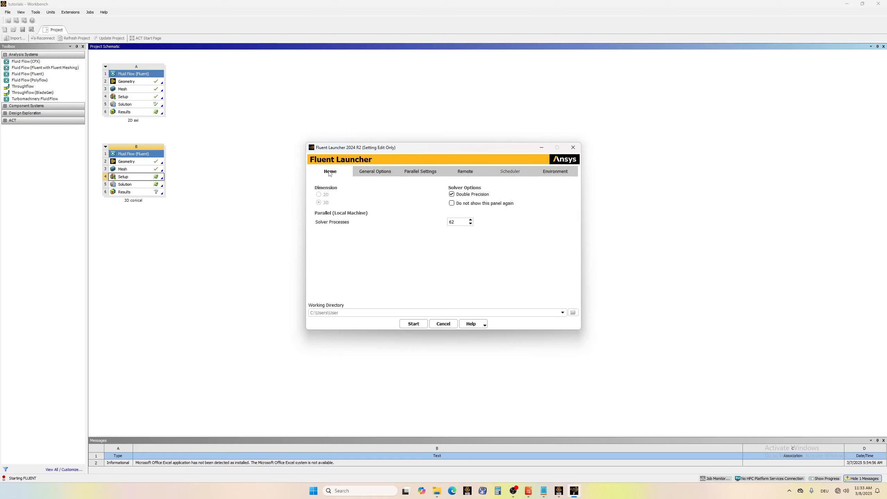
left_click(414, 324)
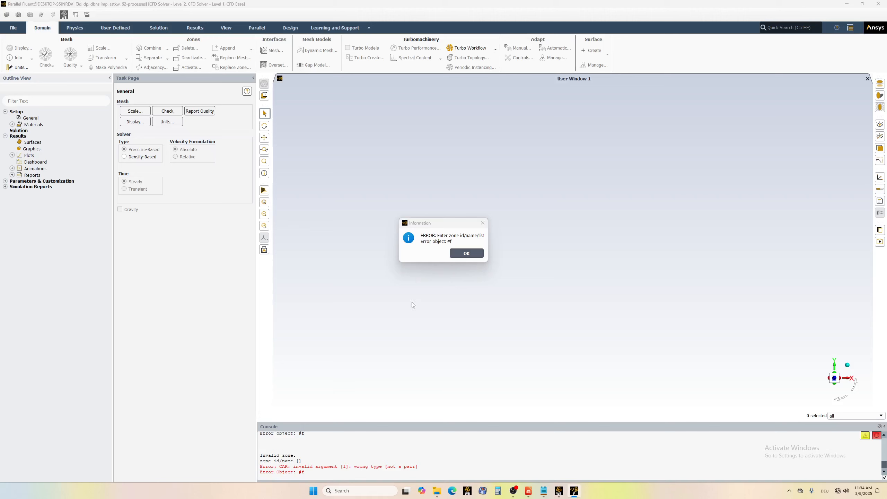
Dismiss all of Fluent's error and information dialogs and bring up the command prompt in the console.
scroll(278, 469, "up", 4)
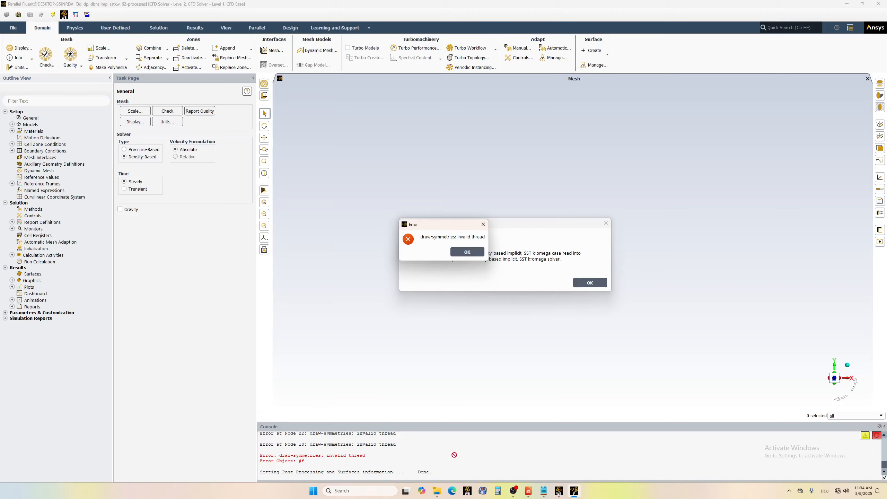
left_click(483, 225)
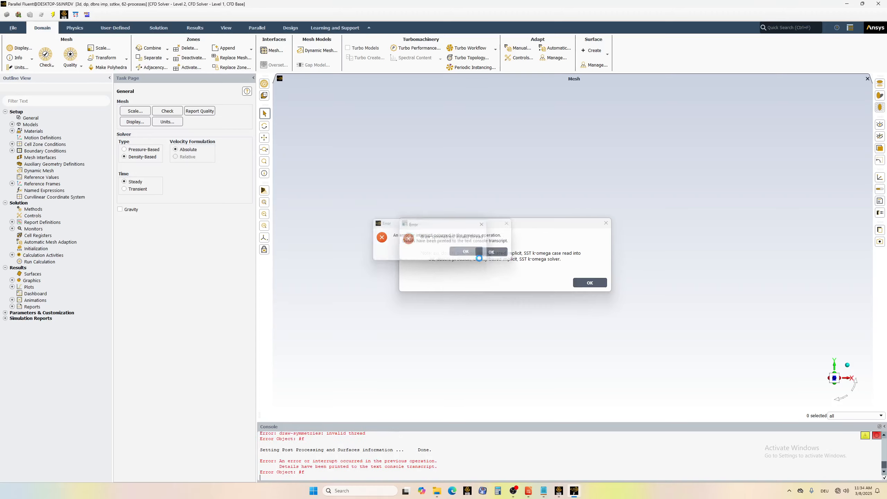
left_click(487, 257)
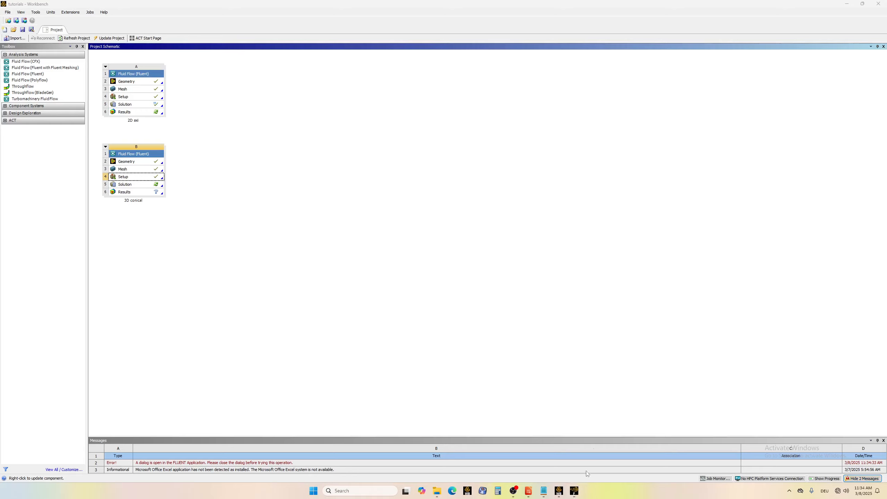
left_click(847, 4)
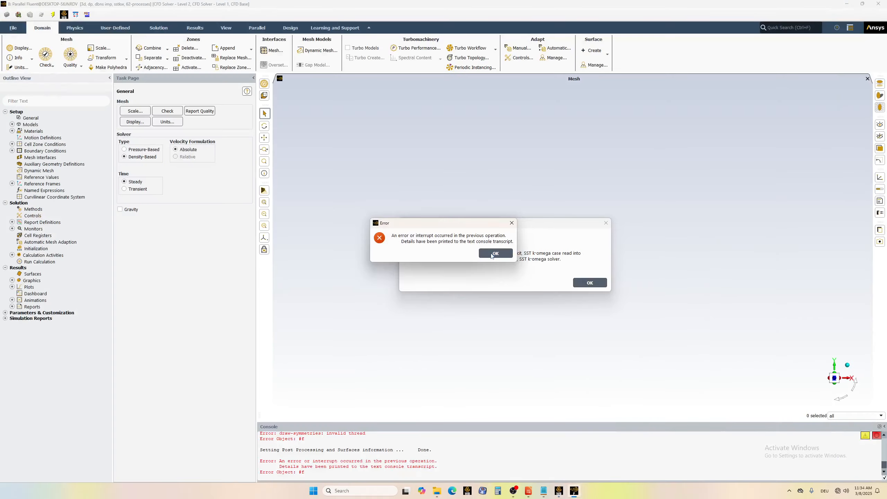
left_click(511, 222)
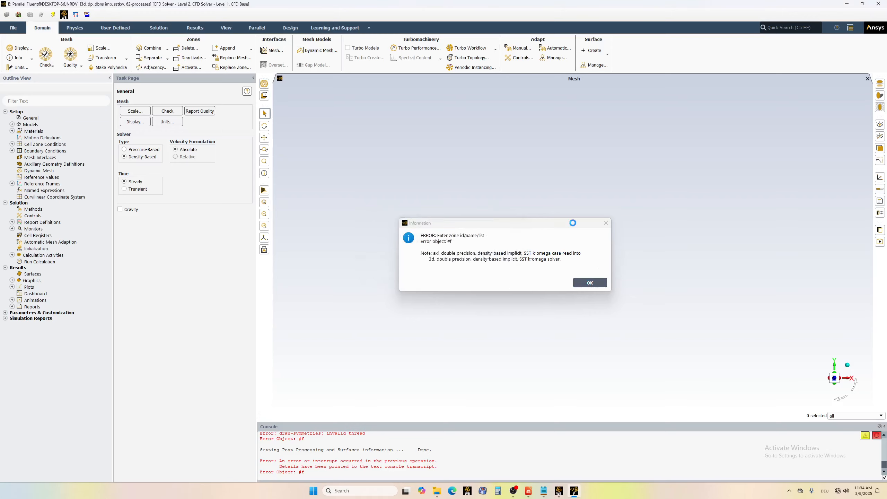
left_click(606, 222)
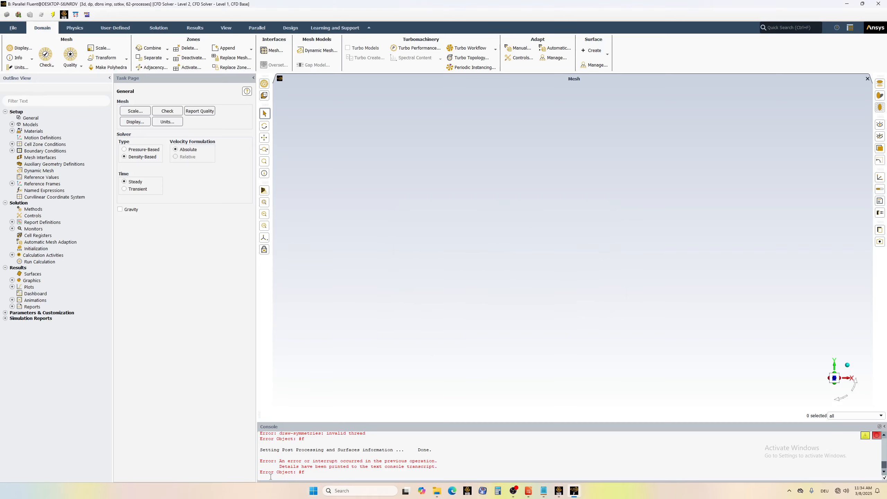
key("Return")
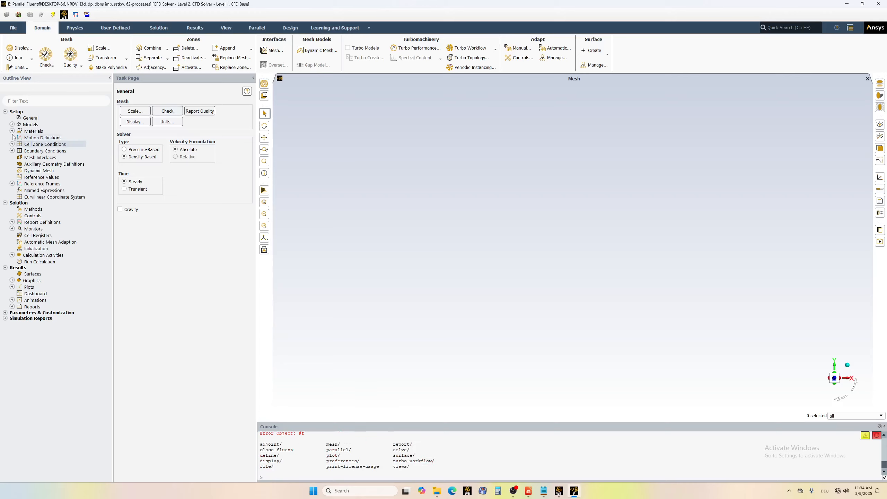
Inspect the mesh's domain extents, then run the mesh check and quality report with the console enlarged.
left_click(135, 111)
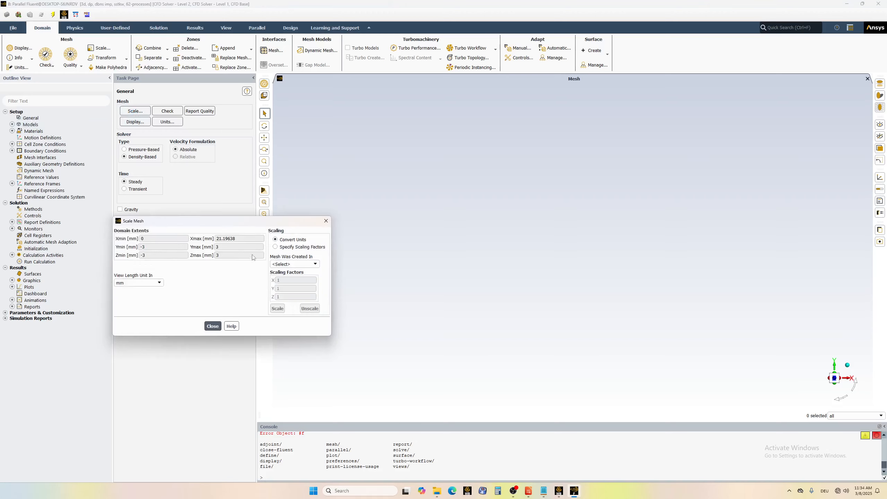
left_click(213, 327)
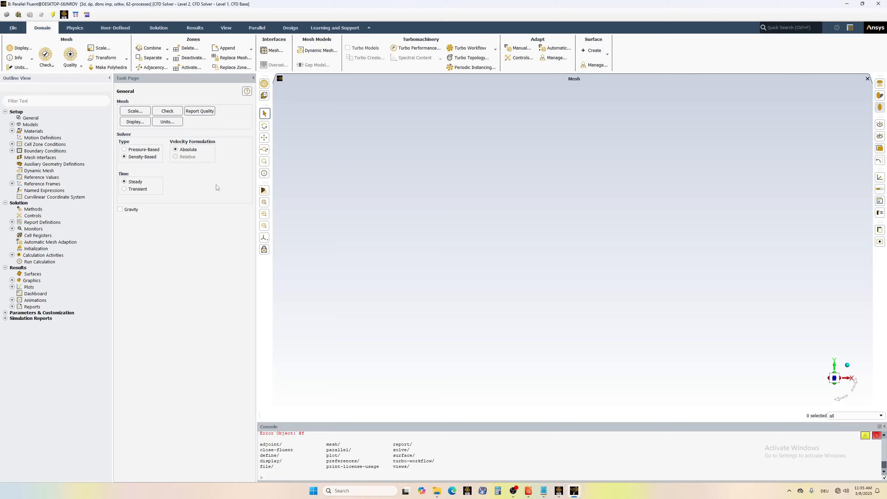
left_click(166, 112)
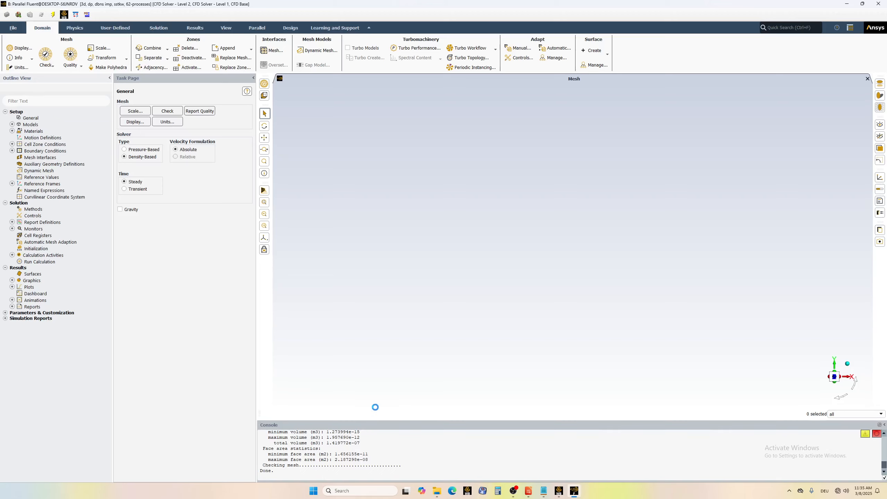
left_click_drag(380, 422, 379, 380)
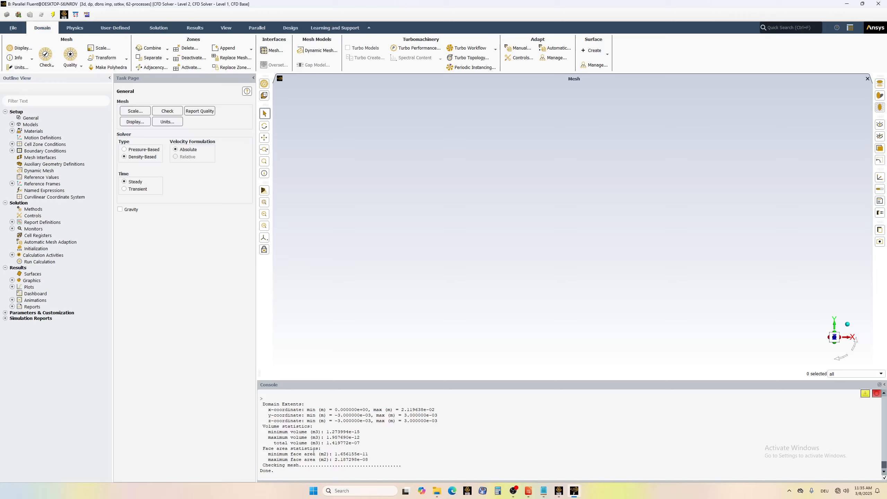
left_click(200, 111)
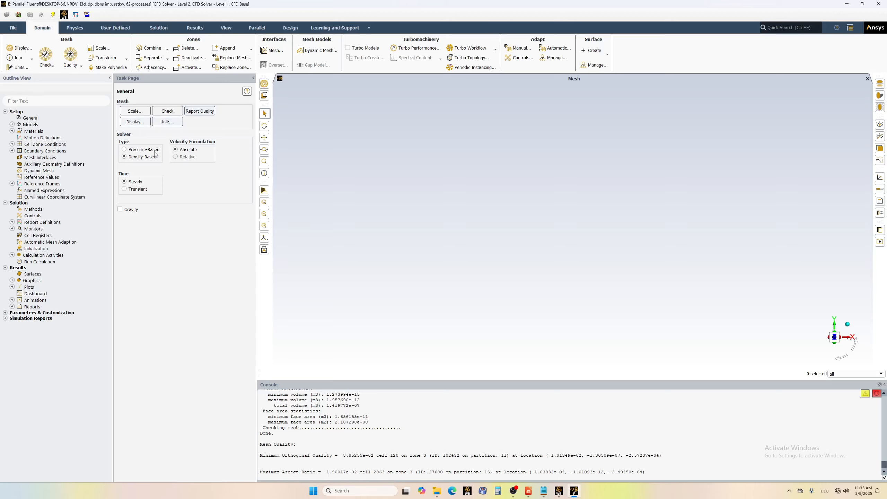
Check which unit is selected for the density quantity in the unit settings, leaving the settings as they are.
left_click(168, 122)
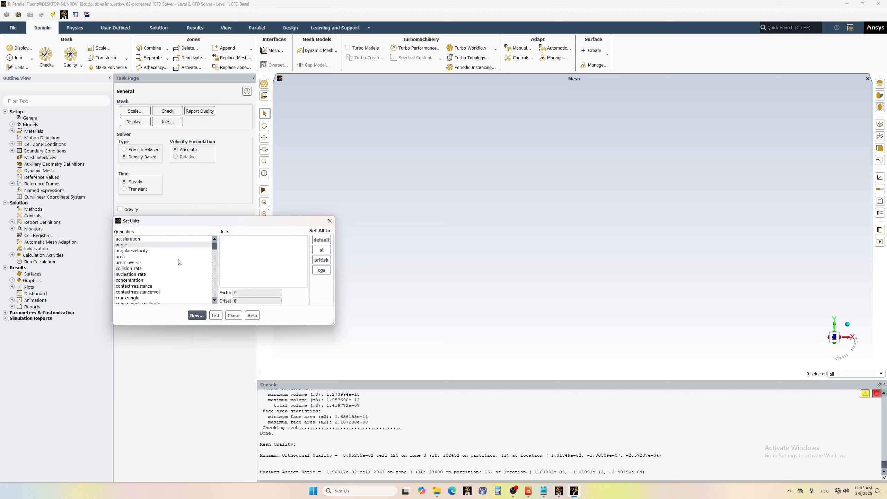
scroll(156, 284, "down", 3)
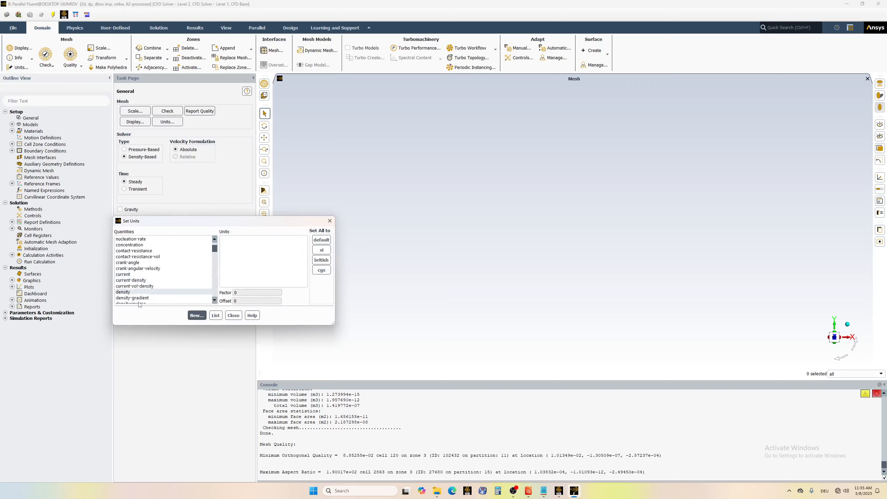
left_click(135, 293)
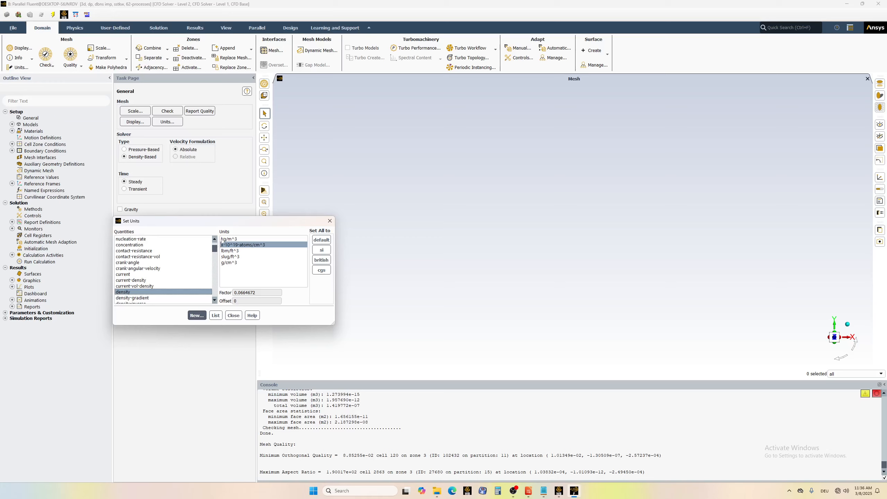
left_click(234, 315)
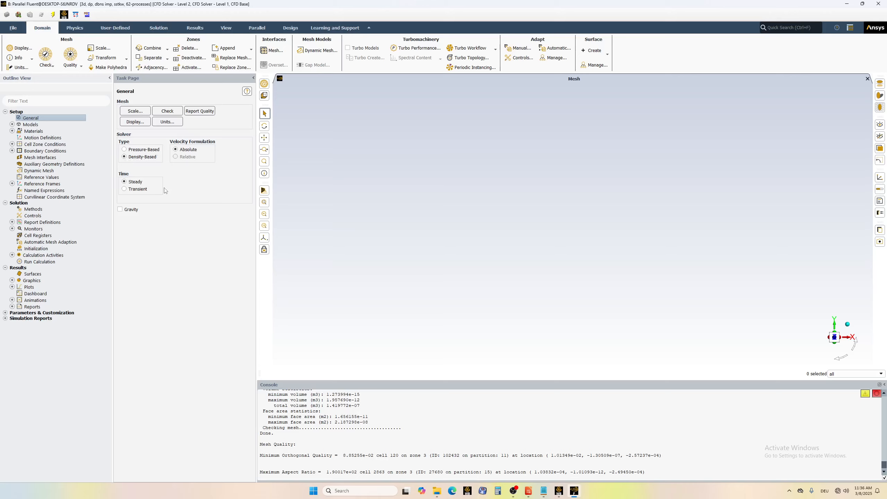
Review the physics models, examining the energy entry and the viscous model's settings without changing them.
double_click(31, 125)
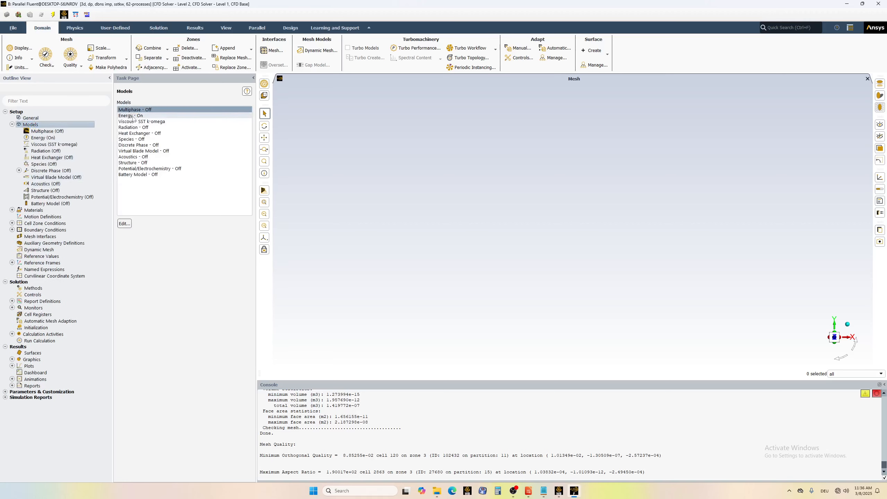
left_click(129, 116)
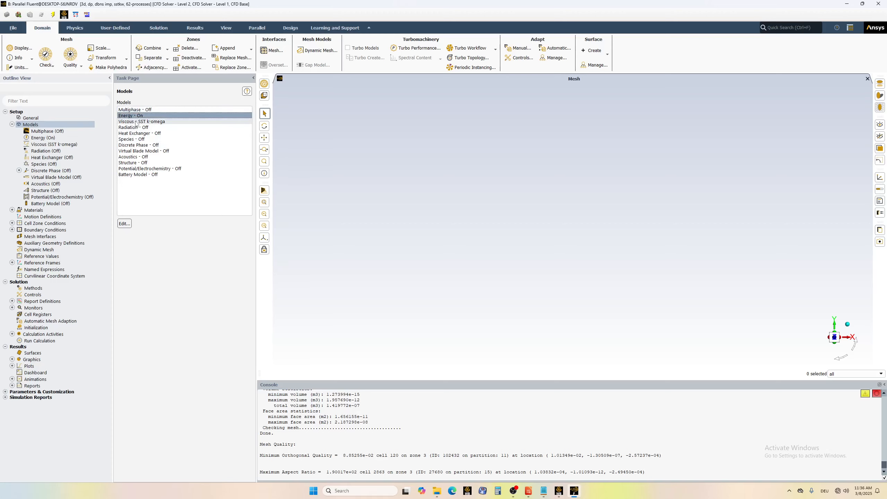
left_click(133, 122)
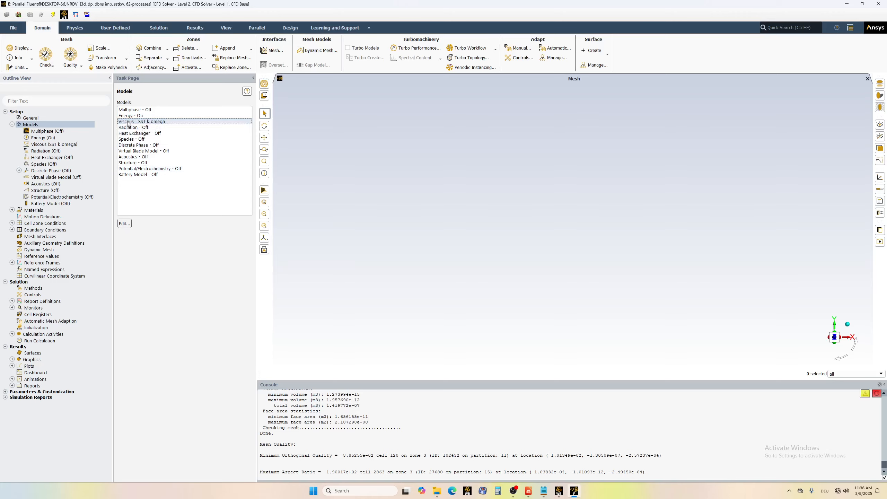
double_click(130, 122)
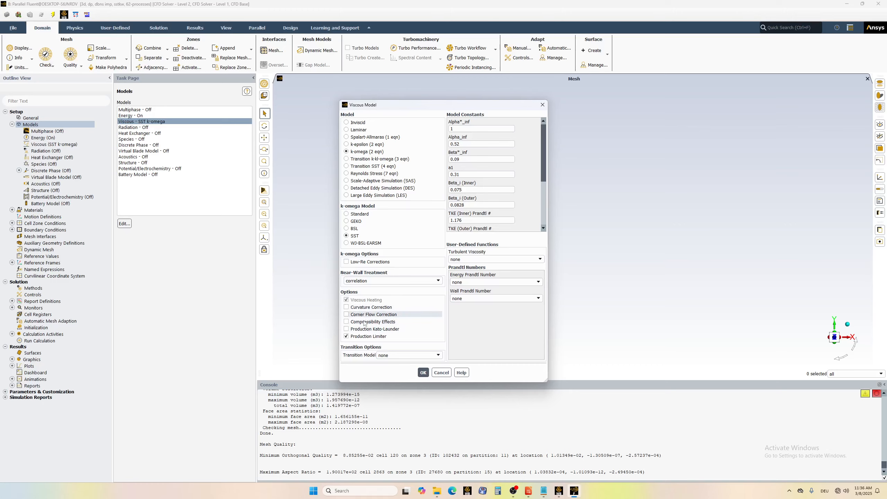
left_click(440, 373)
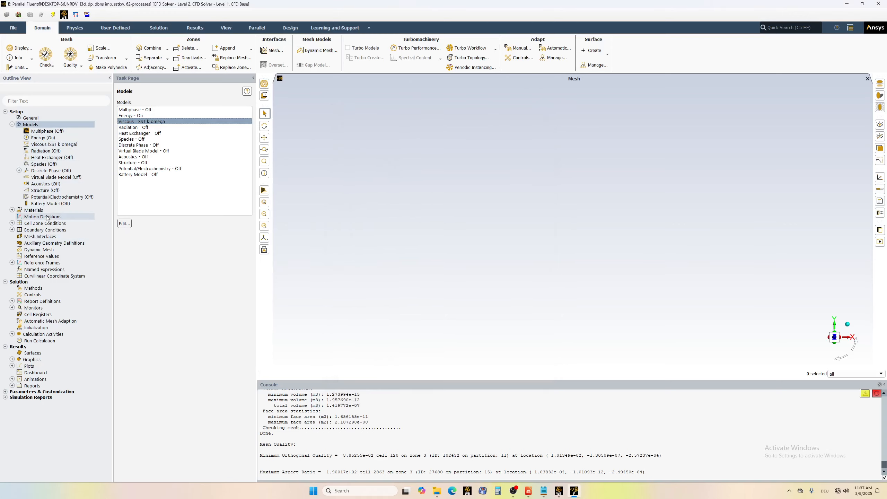
left_click(12, 124)
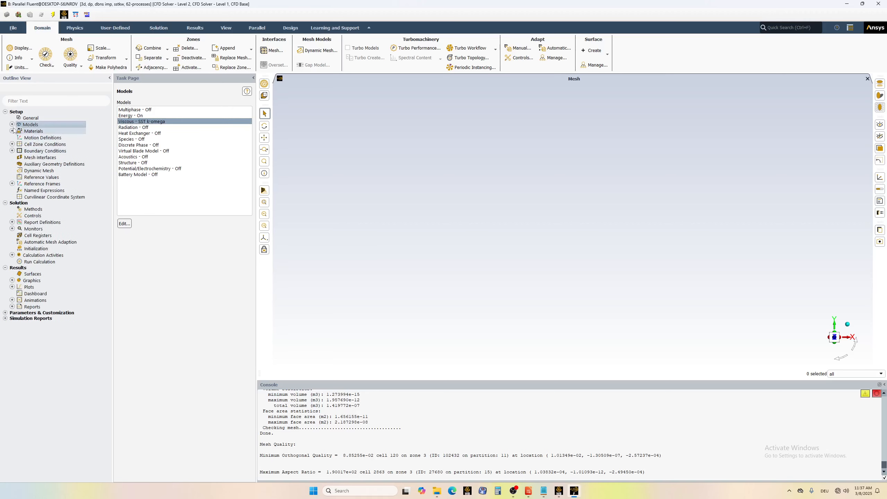
Delete air from the fluid materials, keeping helium as the fluid.
left_click(12, 131)
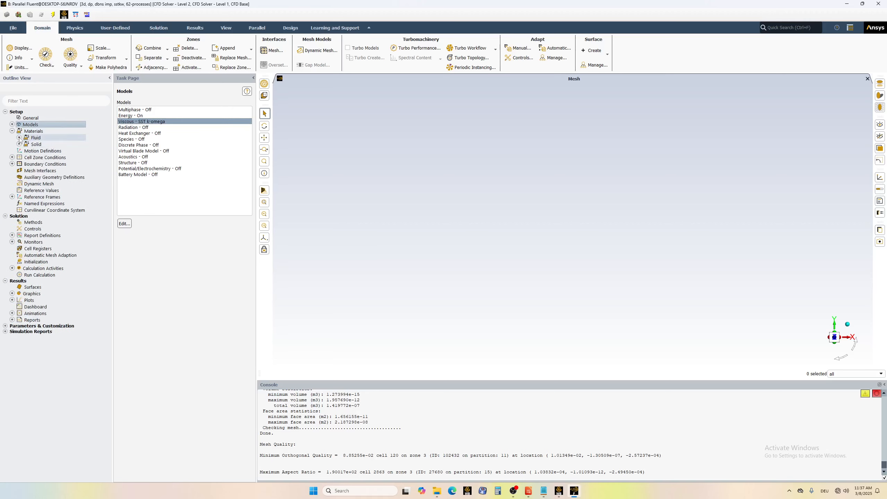
left_click(19, 137)
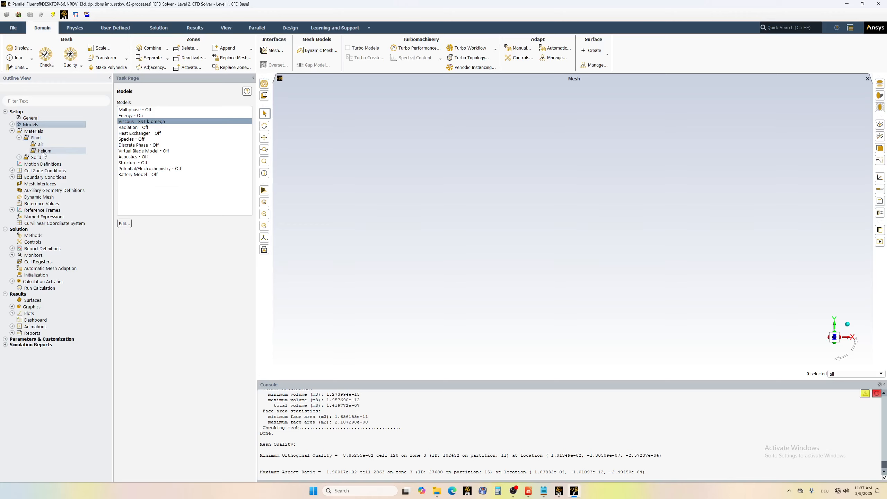
double_click(41, 132)
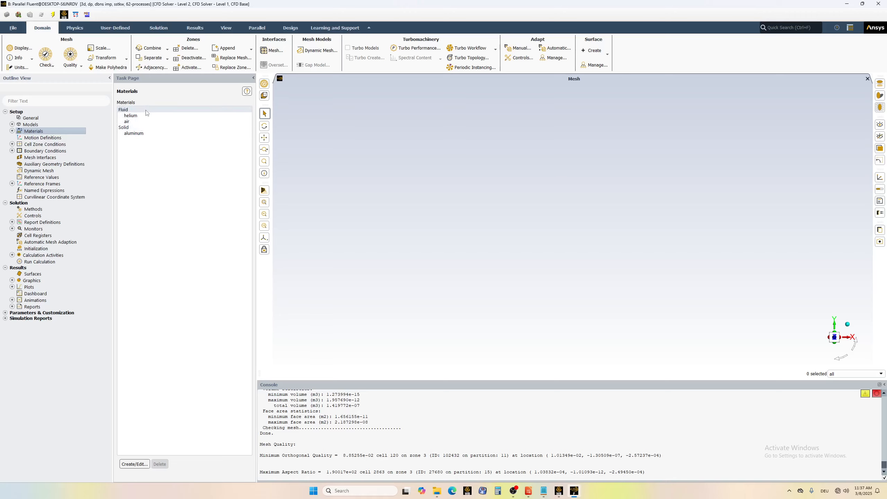
left_click(130, 122)
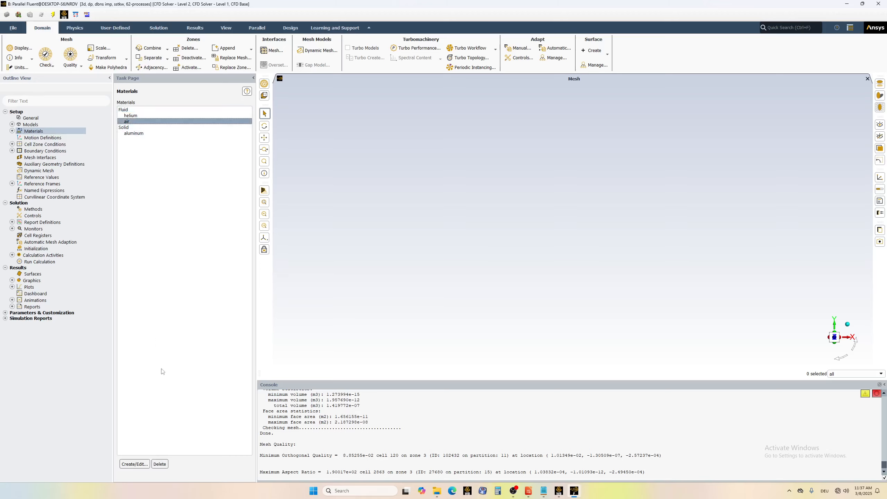
left_click(160, 464)
Check the operating pressure and reference location in the cell zone's operating conditions without changing them.
left_click(12, 144)
double_click(40, 147)
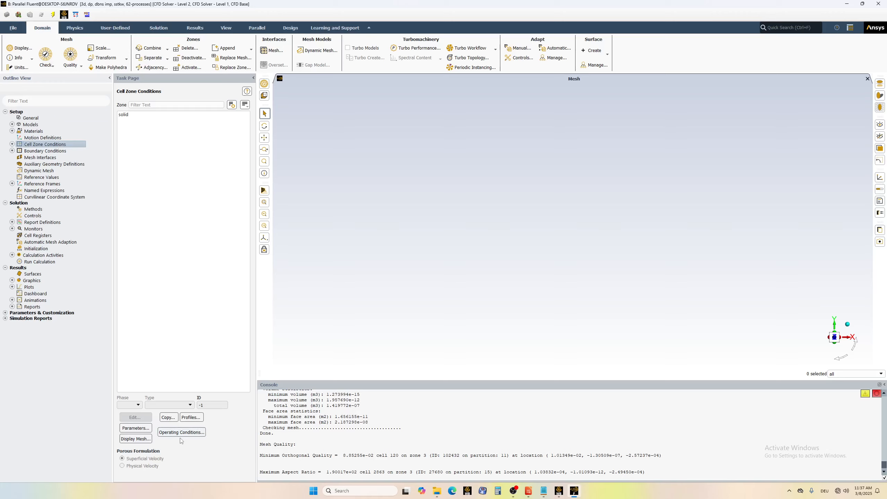
left_click(181, 433)
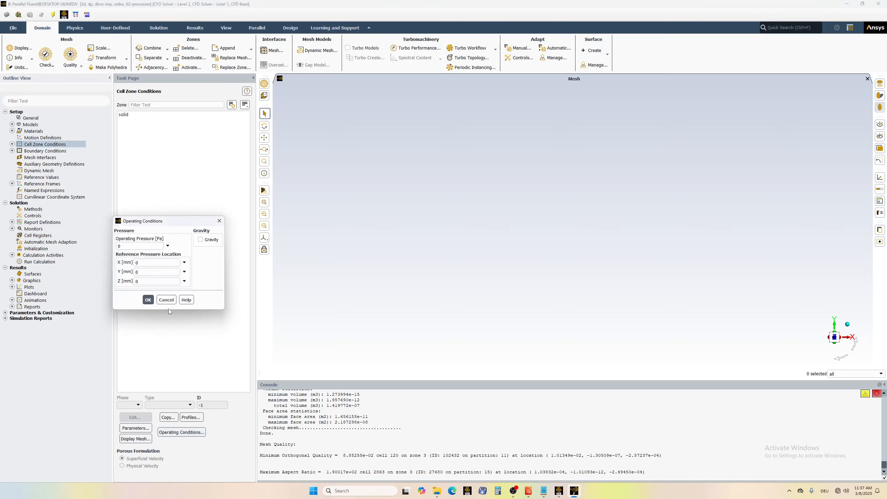
left_click(165, 299)
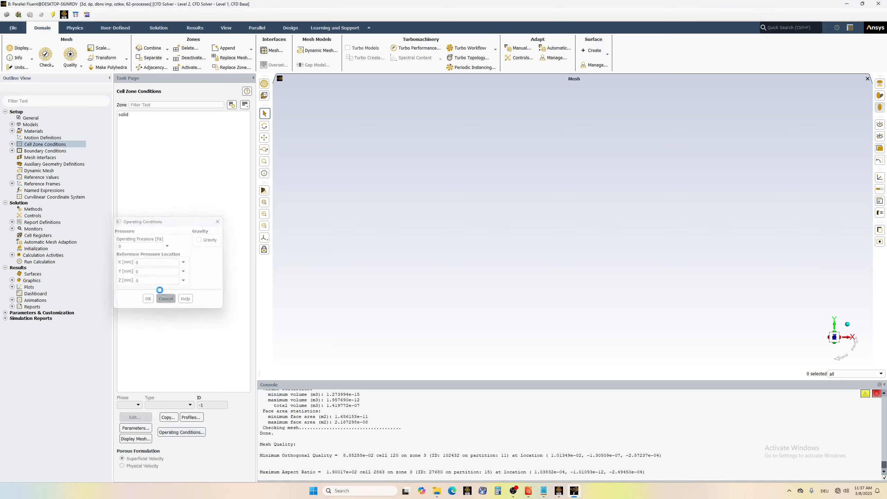
Check the material assigned to the fluid cell zone and close its settings without changes.
left_click(12, 144)
double_click(31, 151)
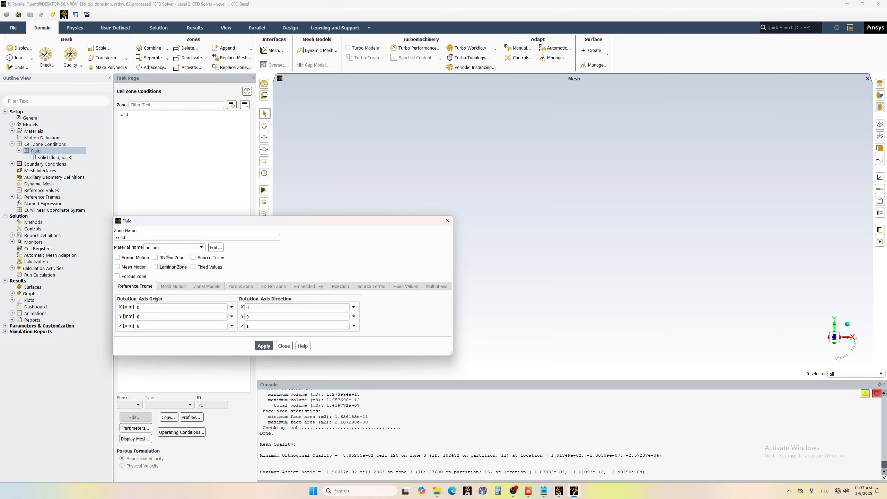
left_click(173, 247)
left_click(174, 248)
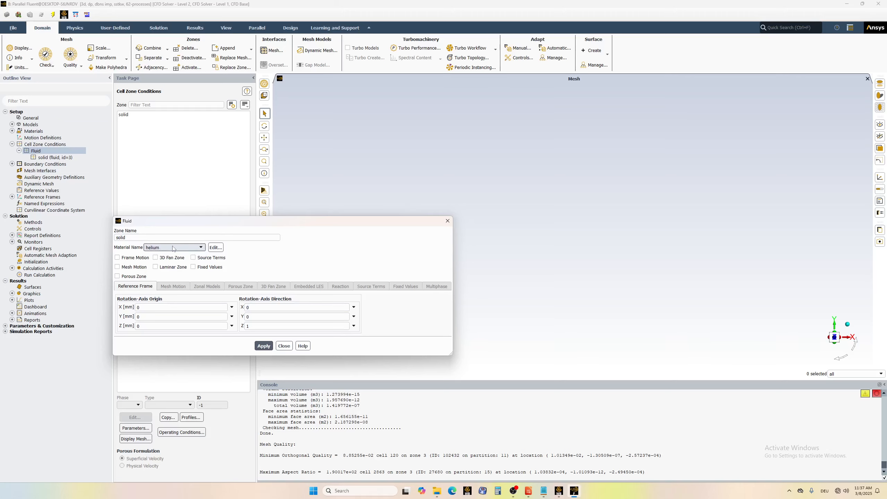
left_click(284, 346)
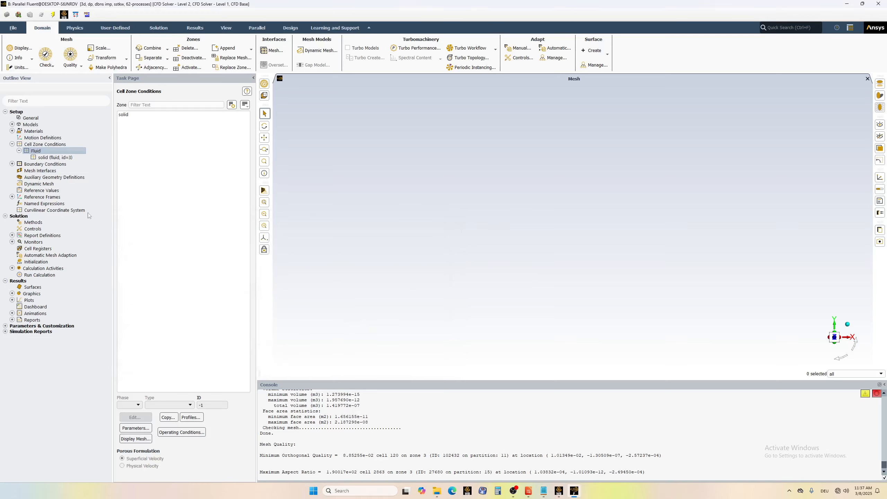
left_click(11, 144)
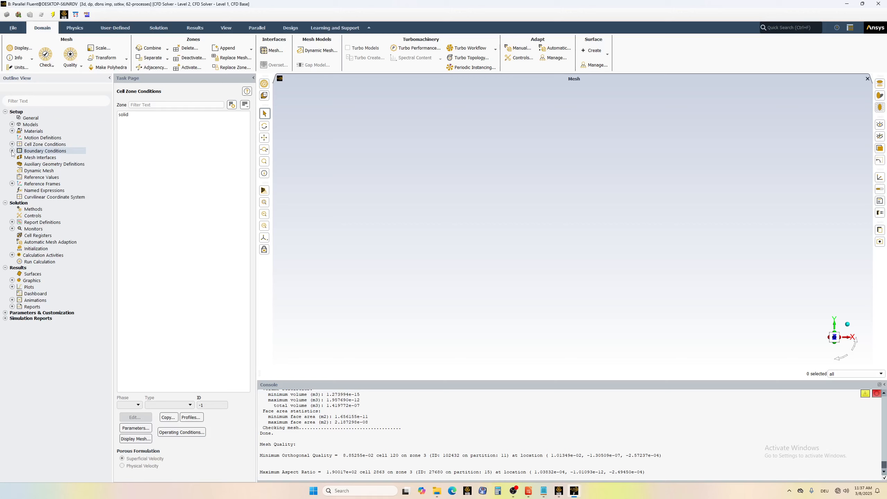
Review the momentum and turbulence settings of the pressure_inlet boundary without changing them.
left_click(12, 150)
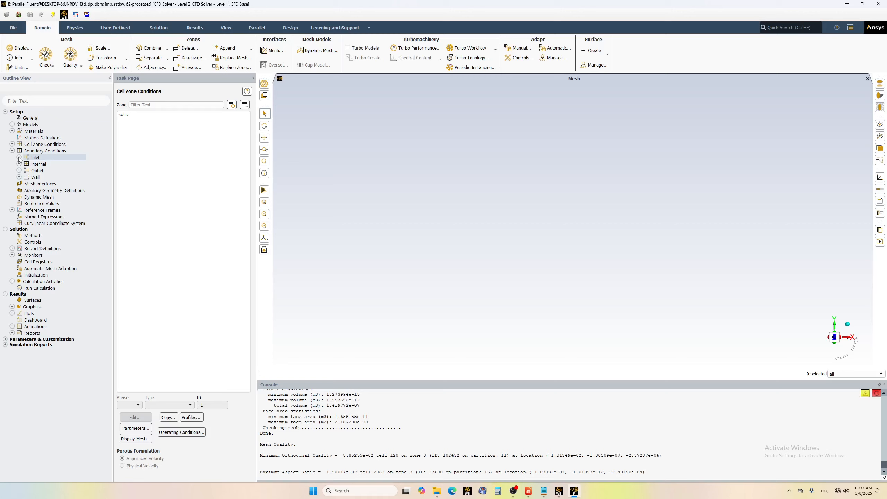
double_click(36, 158)
double_click(49, 164)
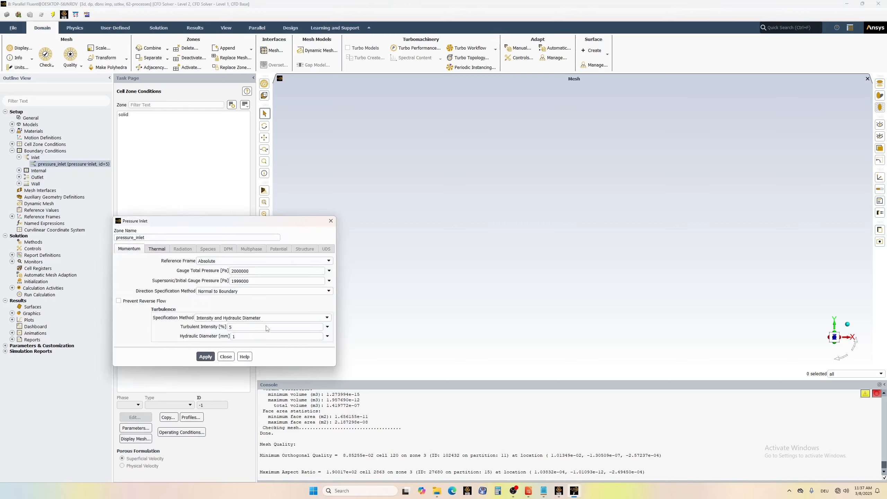
left_click(330, 222)
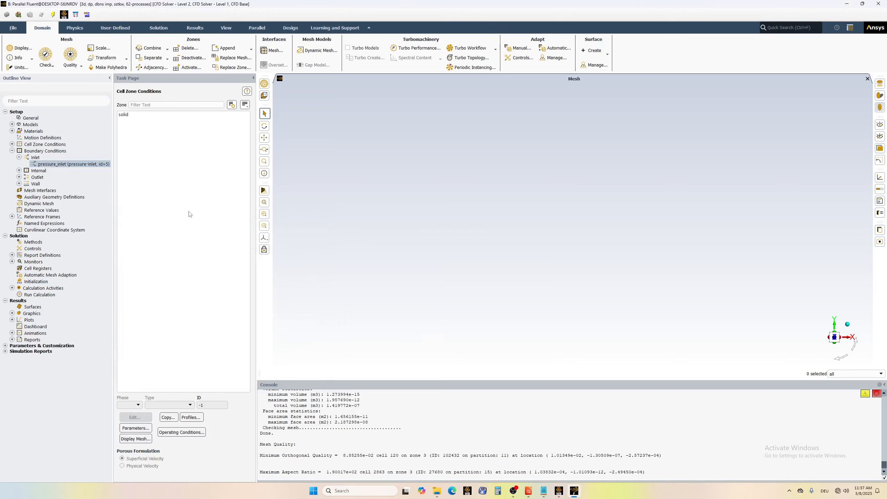
Try to display the wall-solid boundary in the graphics window and dismiss the resulting dialog.
left_click(40, 178)
left_click(36, 184)
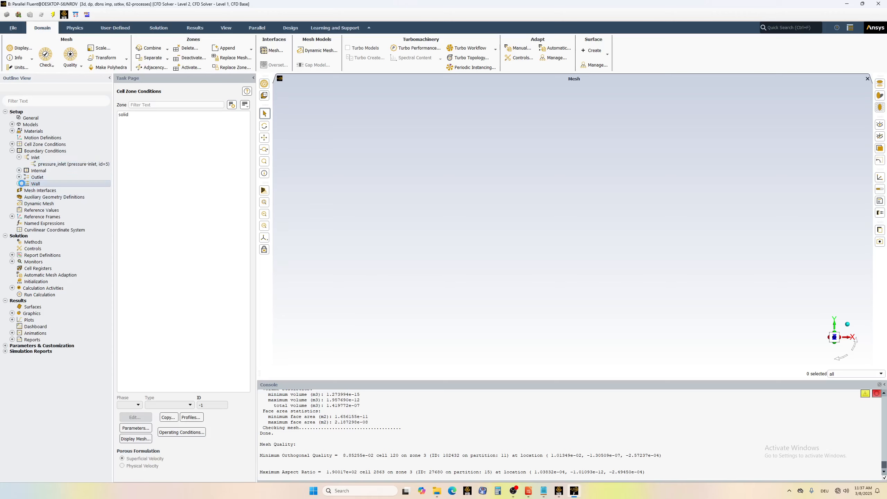
left_click(19, 184)
left_click(48, 191)
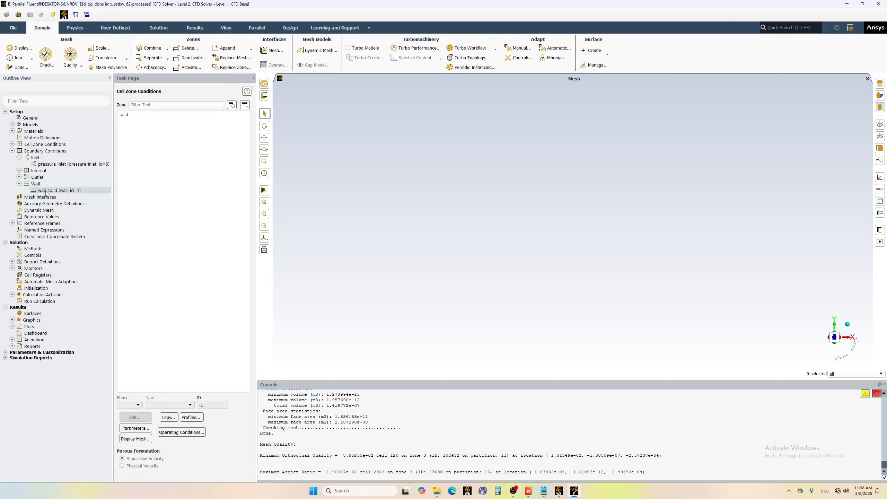
right_click(46, 193)
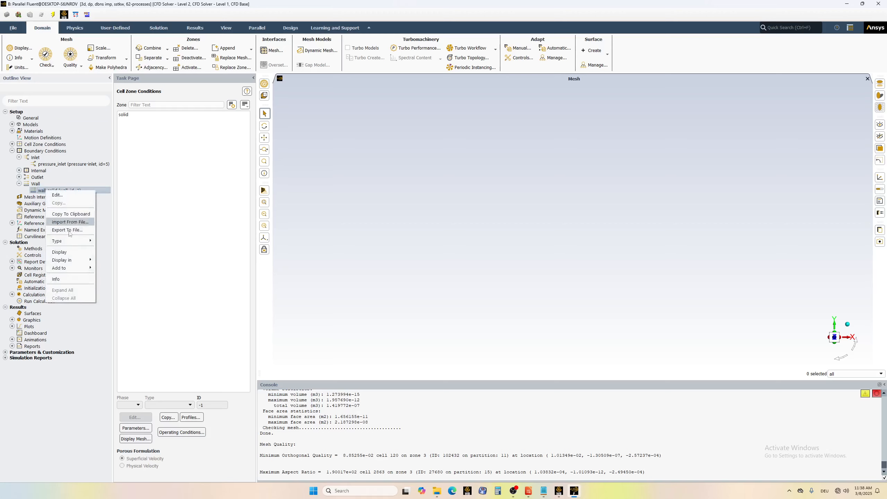
left_click(72, 257)
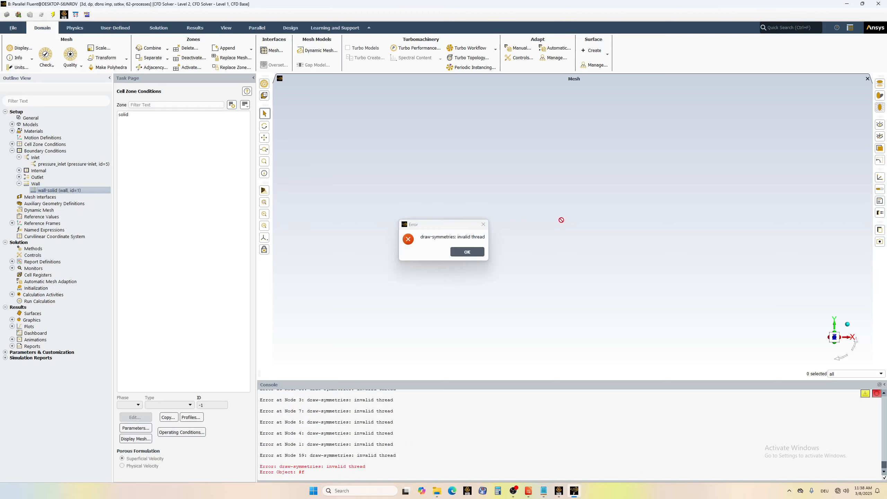
left_click(468, 253)
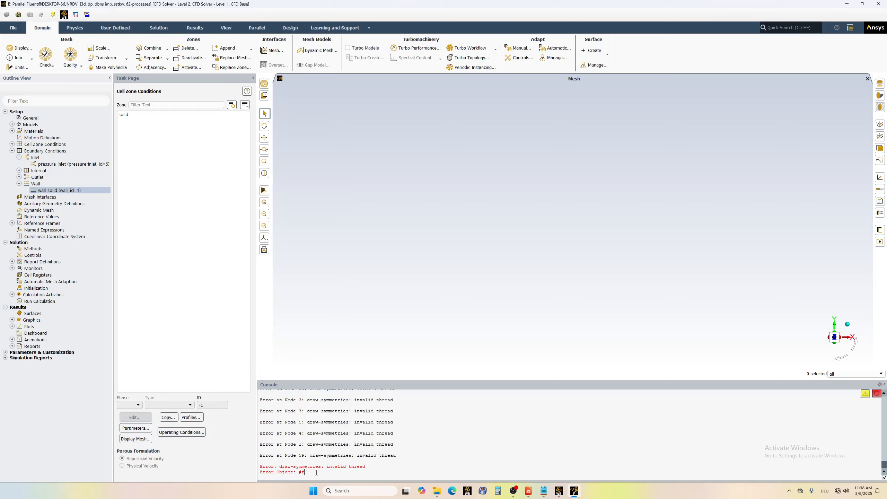
key("Return")
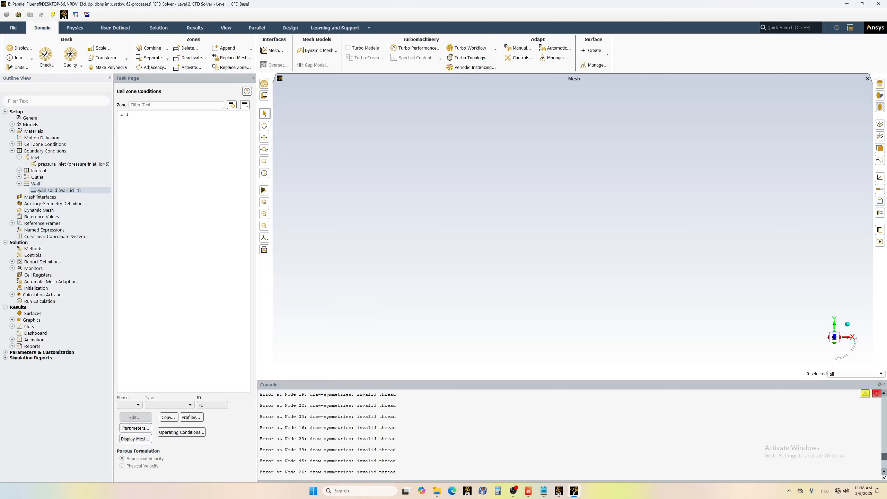
left_click(19, 183)
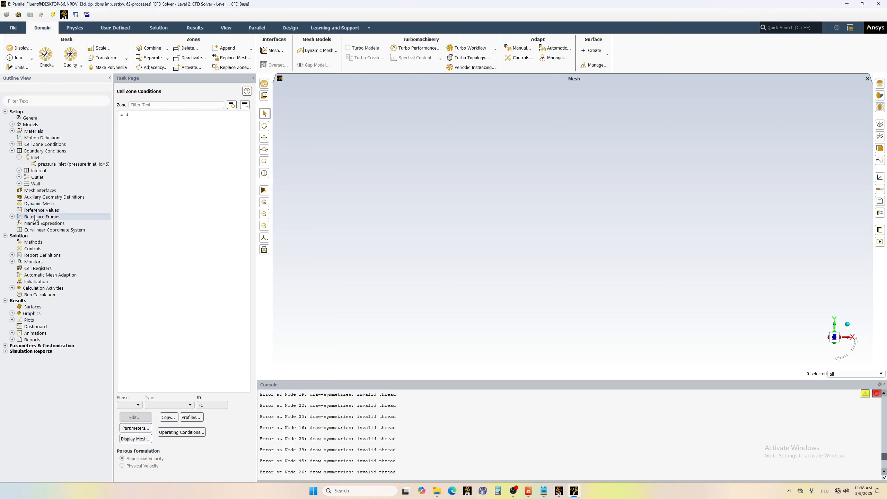
Review the solution methods, the Courant number and under-relaxation factors, and list the existing report definitions.
left_click(33, 244)
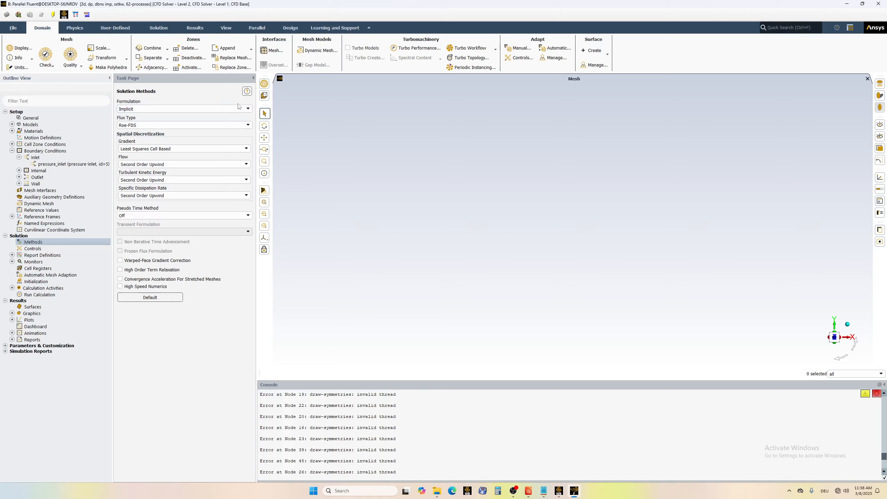
left_click(28, 248)
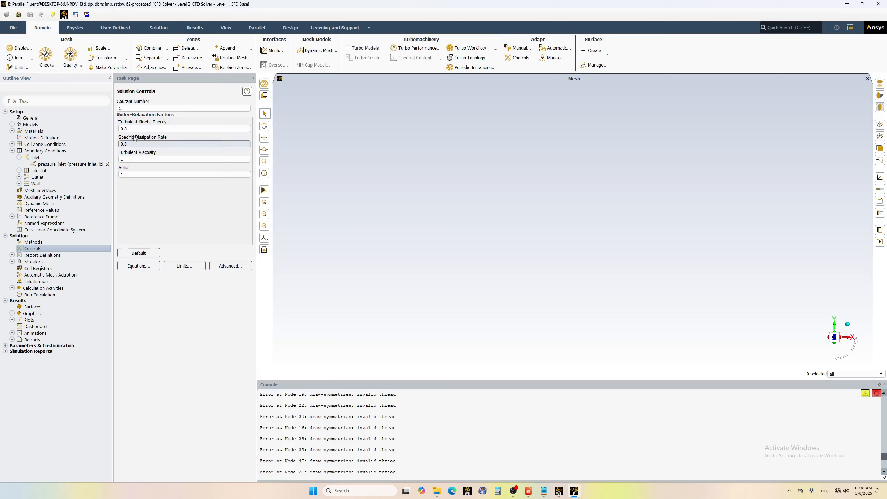
left_click(12, 255)
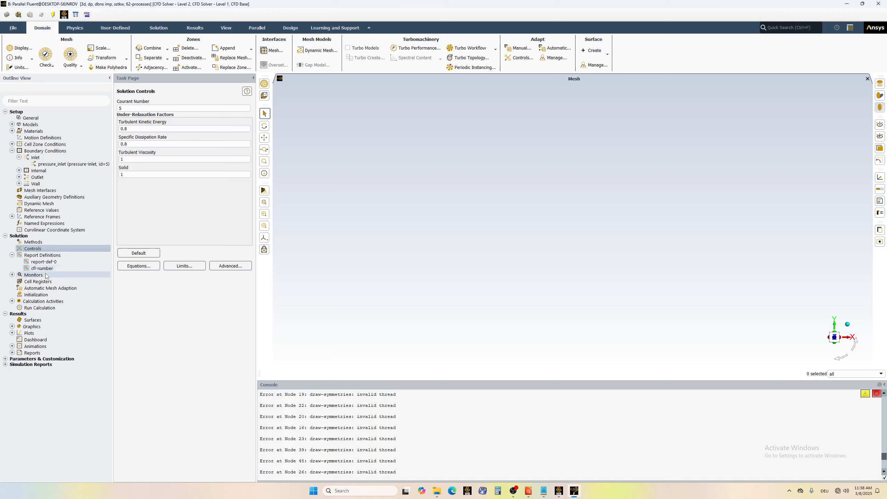
Inspect the surface report definition report-def-0 and its pressure_outlet surface, and close it without keeping changes.
left_click(41, 262)
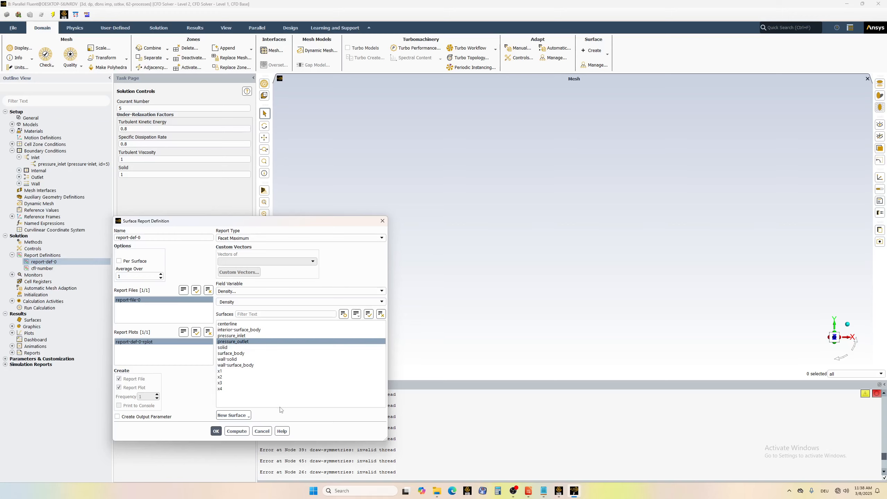
left_click(231, 341)
left_click(235, 342)
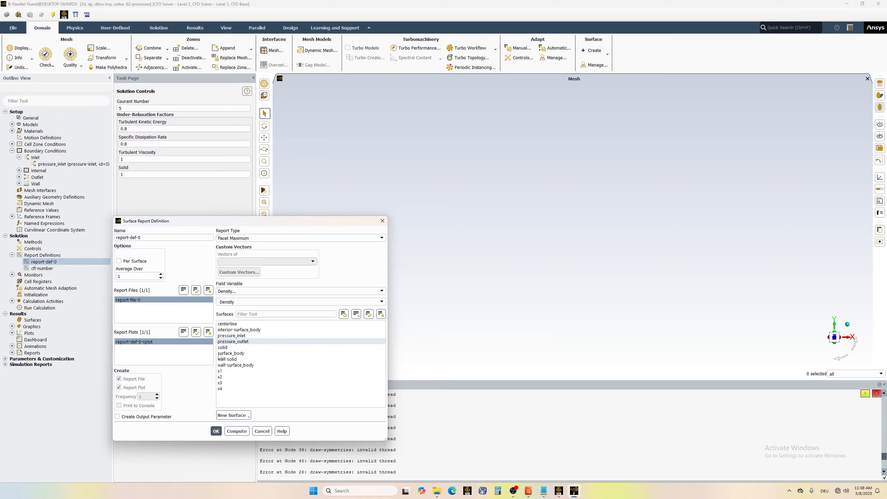
left_click(262, 430)
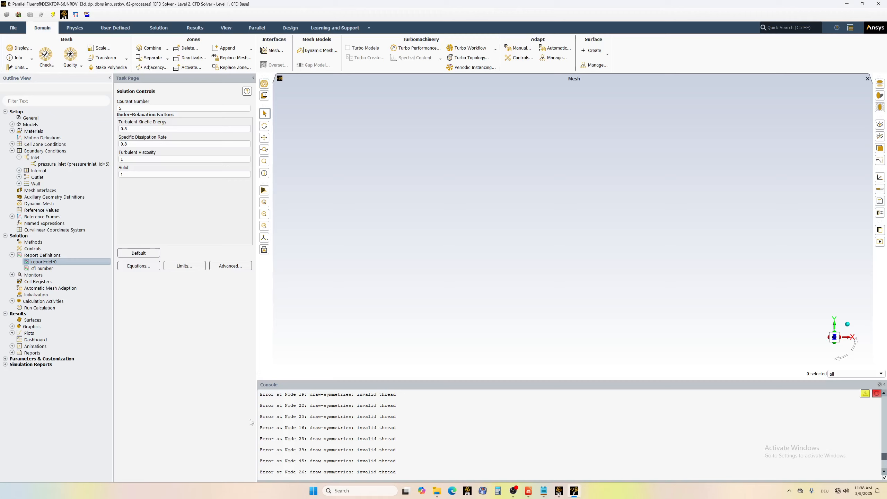
left_click(5, 236)
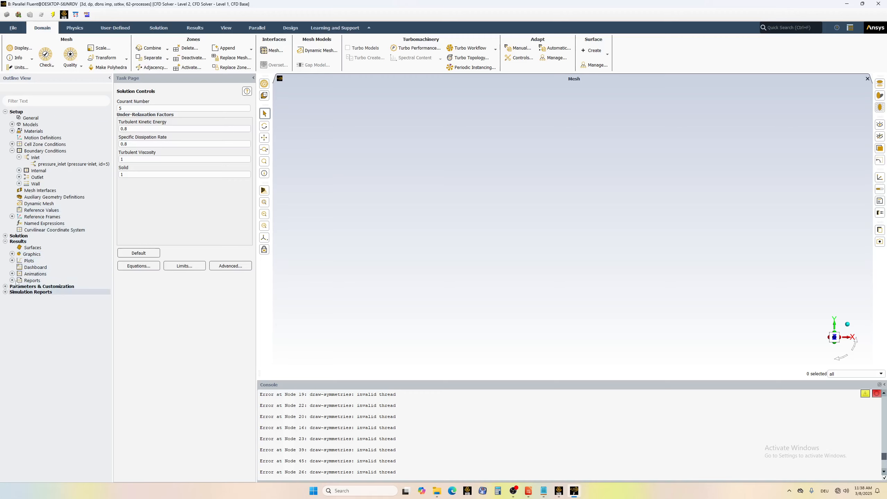
left_click(4, 236)
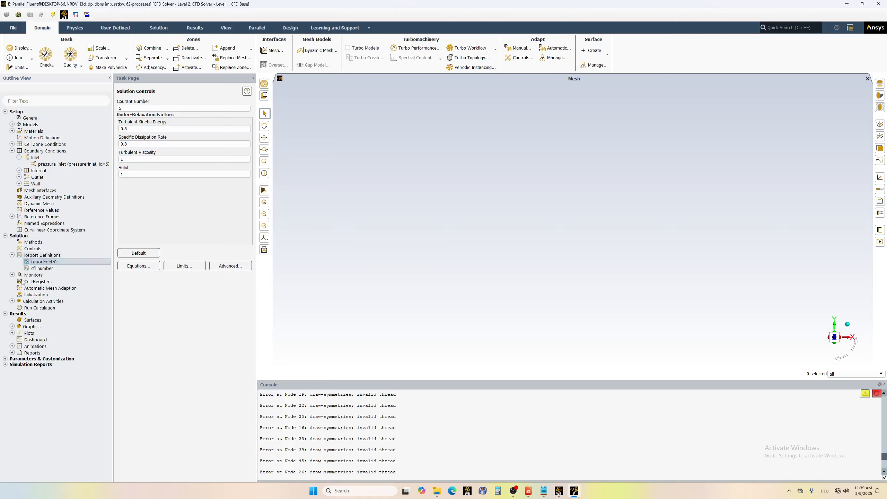
Tighten the absolute convergence criterion of the z-velocity residual by a factor of ten in the residual monitors.
double_click(34, 276)
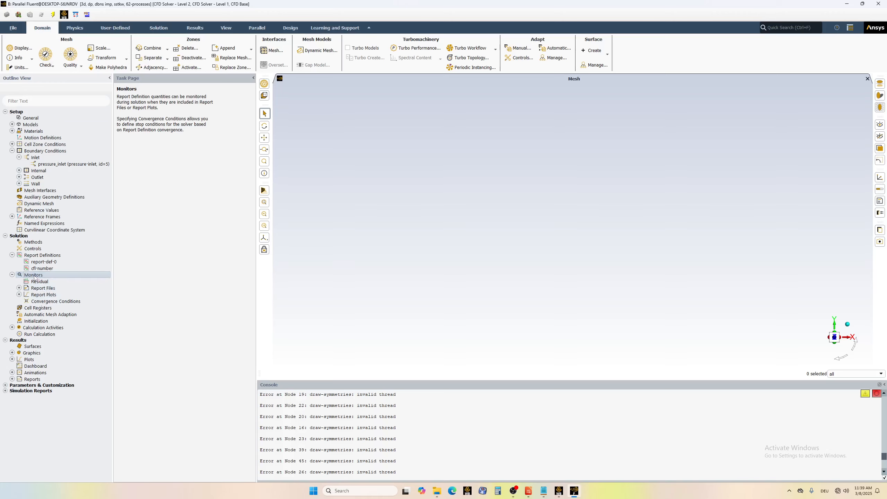
double_click(34, 275)
left_click(11, 275)
left_click(39, 282)
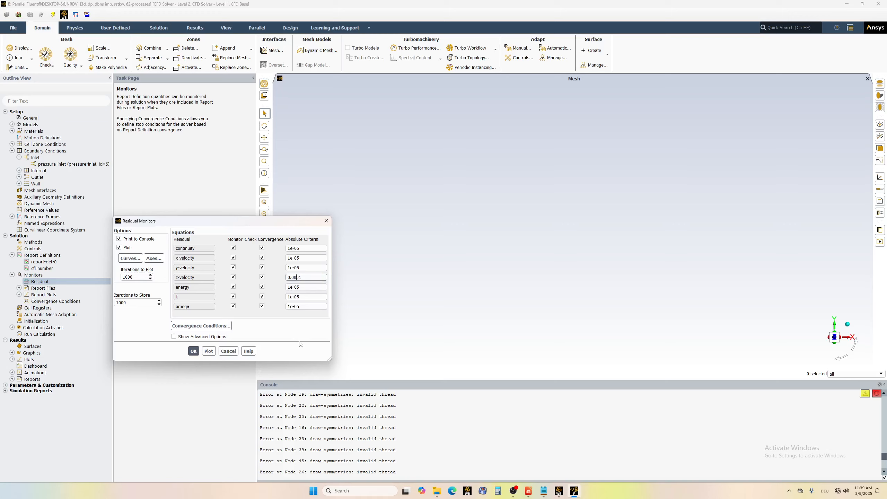
type("0")
left_click(193, 351)
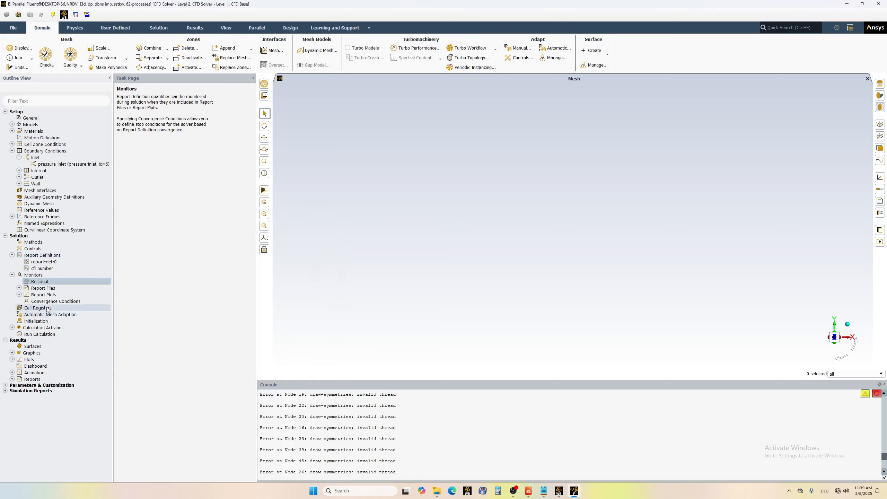
Initialize the solution with the Hybrid Initialization method.
left_click(12, 255)
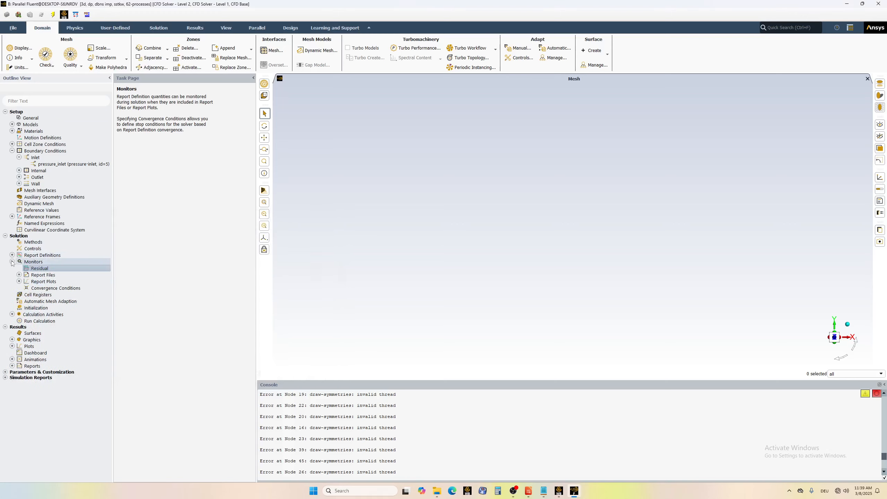
left_click(12, 262)
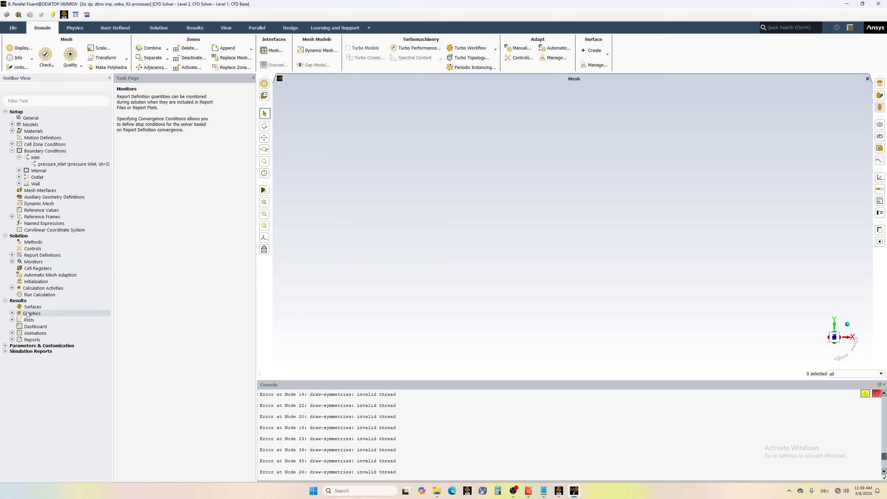
left_click(35, 282)
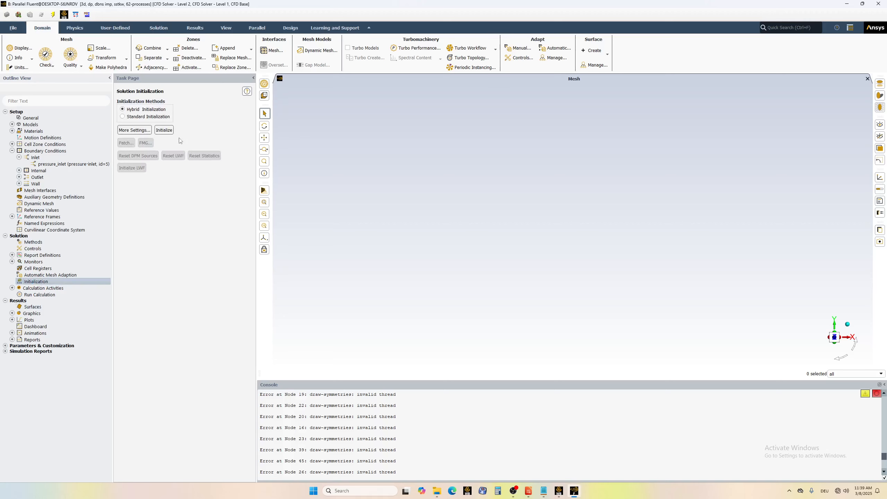
left_click(164, 130)
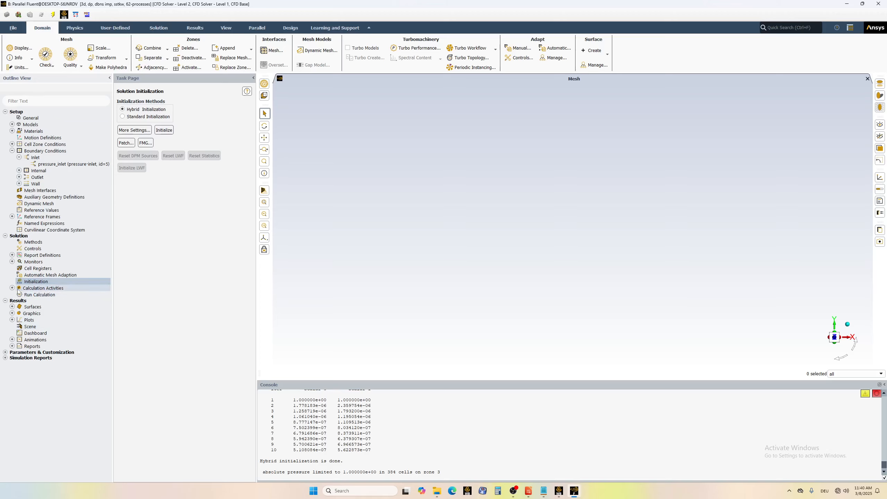
Review the autosave interval and file storage options of the calculation activities, leaving the settings as they are.
double_click(36, 291)
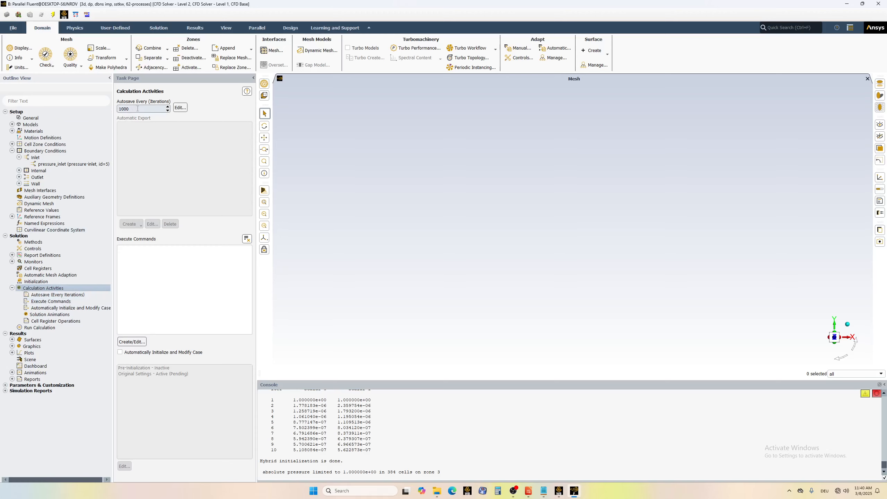
left_click_drag(137, 108, 118, 111)
type("0")
left_click_drag(129, 109, 111, 109)
left_click(181, 109)
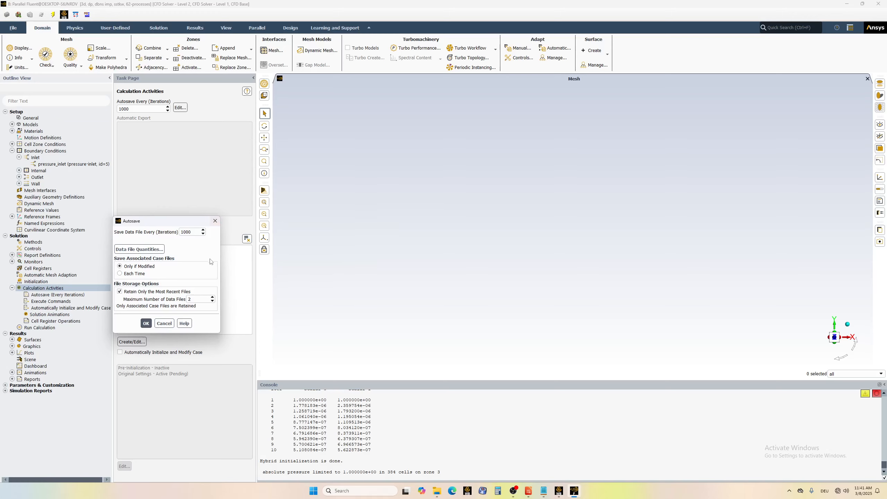
left_click(164, 323)
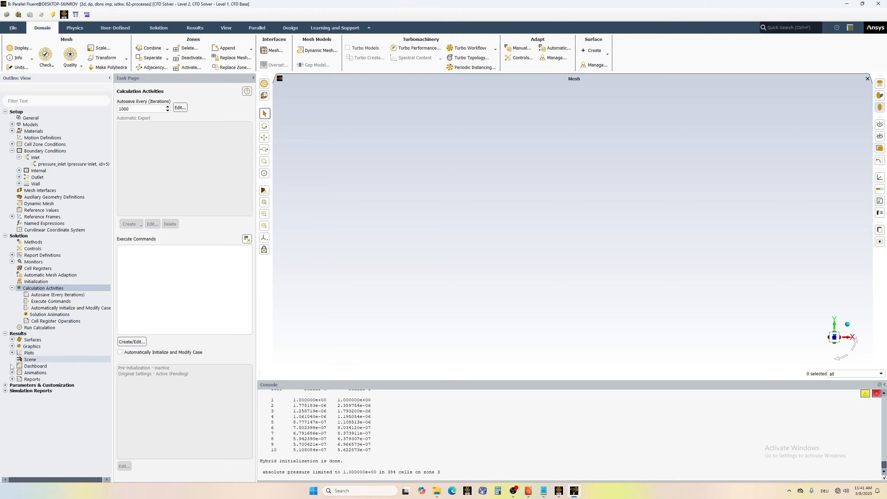
Plot the static pressure on surface x1 as an XY plot along the Y direction.
left_click(12, 353)
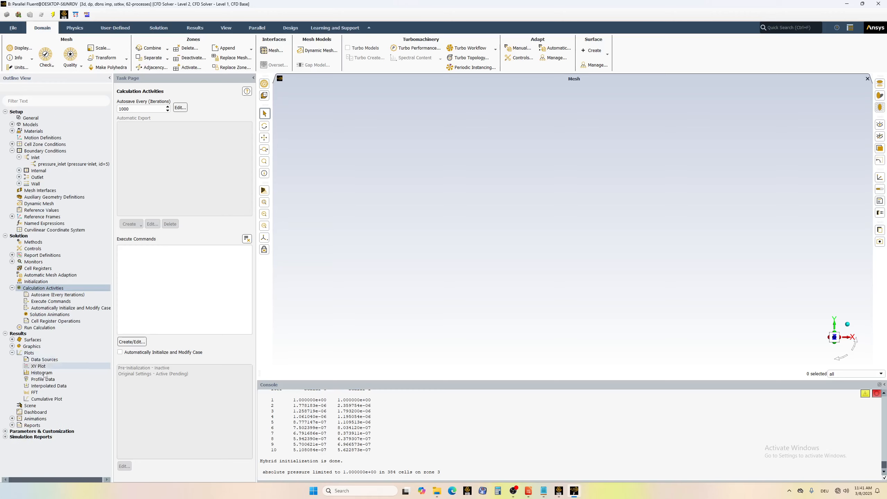
double_click(29, 353)
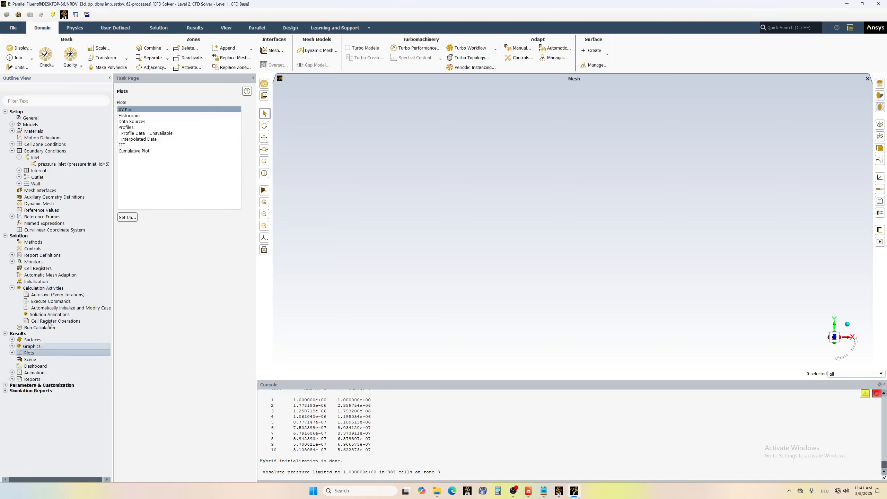
left_click(127, 217)
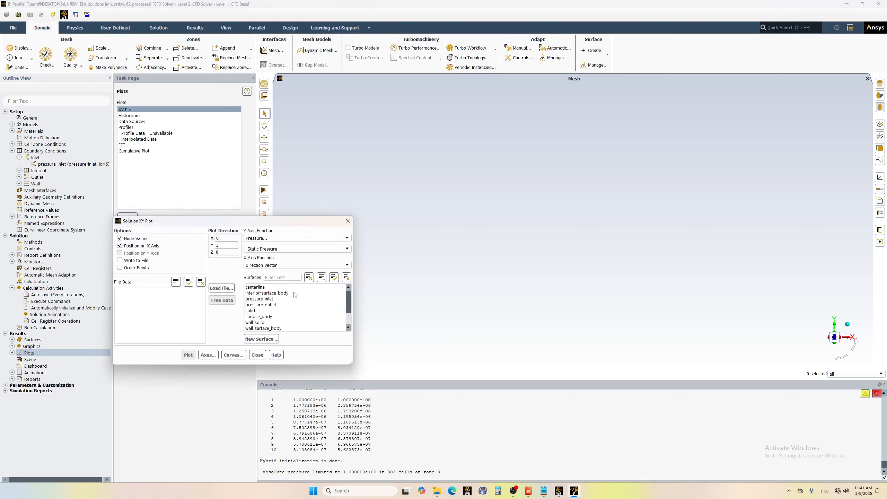
scroll(304, 321, "down", 2)
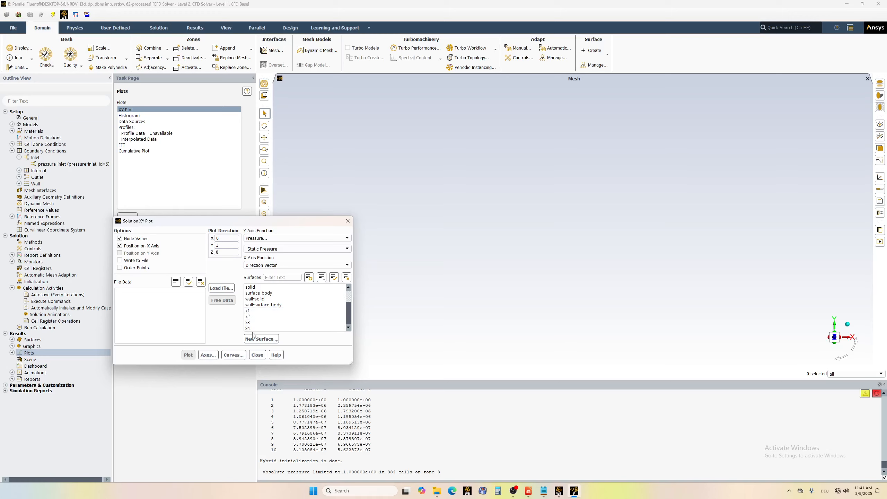
left_click(263, 311)
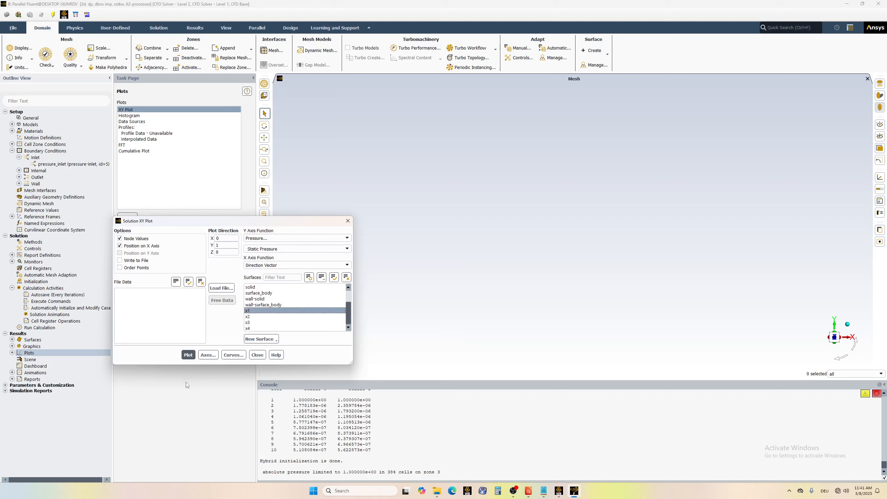
left_click(188, 355)
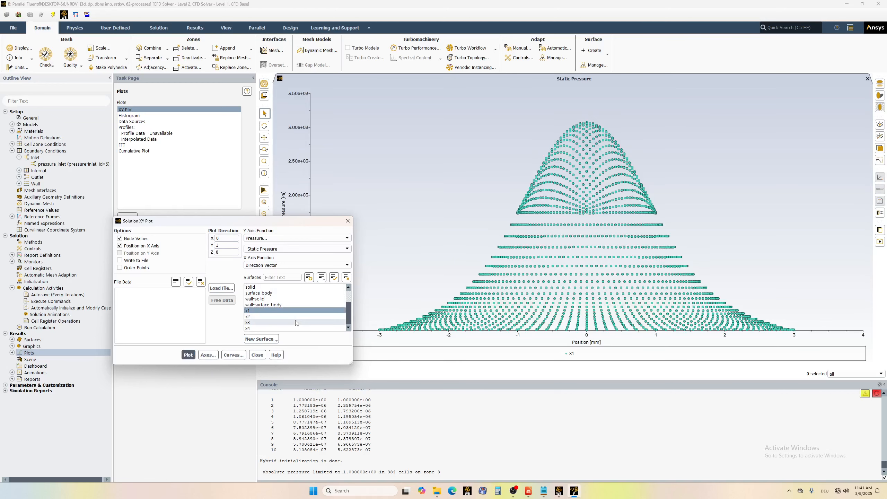
Switch the XY plot's Y axis function to Density, plot it on surface x1, and close the plot setup.
left_click(266, 238)
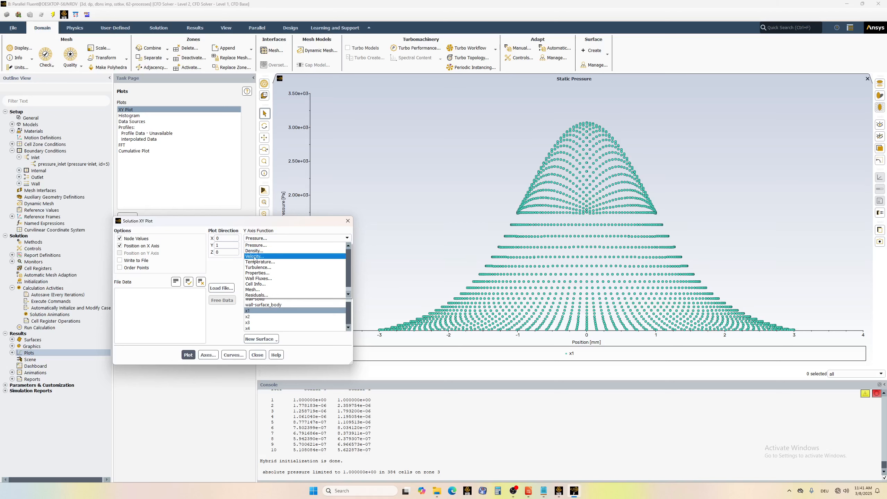
left_click(254, 251)
left_click(189, 355)
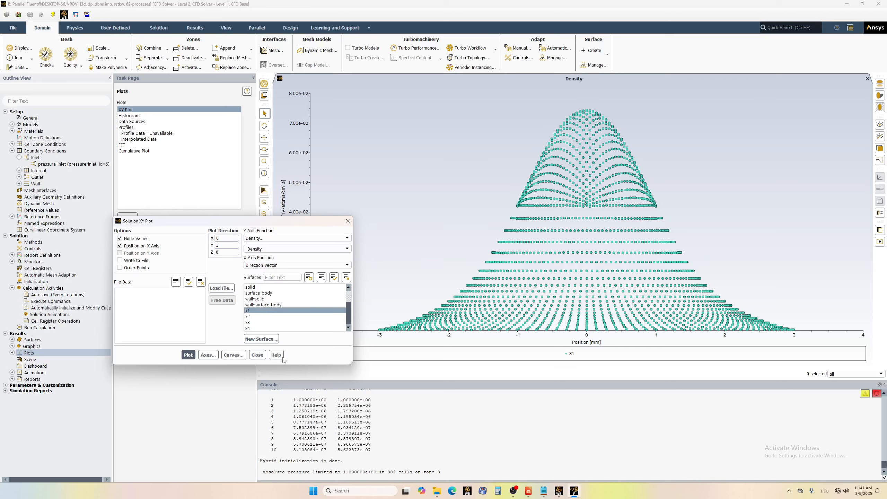
left_click(248, 311)
left_click(258, 355)
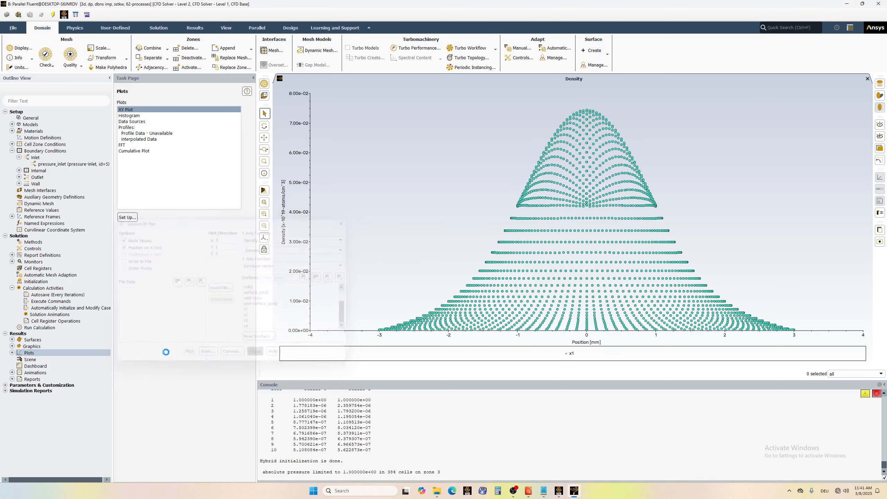
Delete the four existing result surfaces x1, x2, x3 and x4.
left_click(12, 339)
left_click(34, 347)
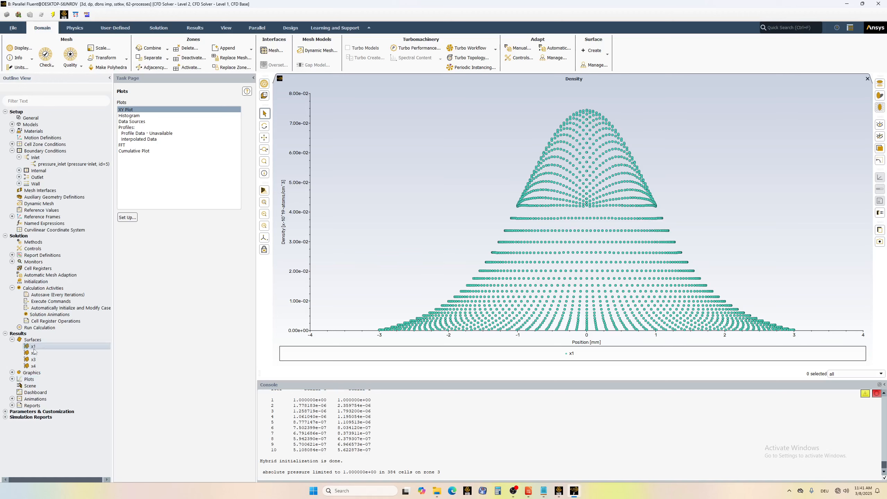
left_click(35, 367, "shift")
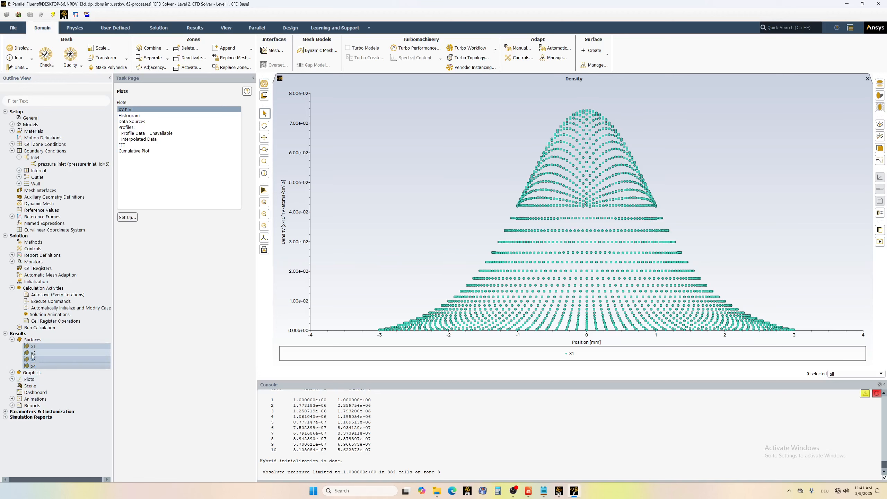
right_click(32, 354)
left_click(44, 369)
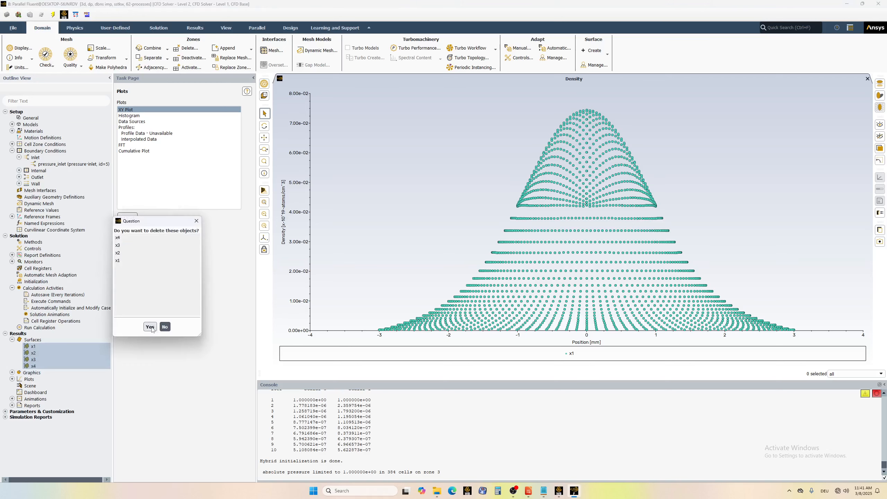
left_click(150, 327)
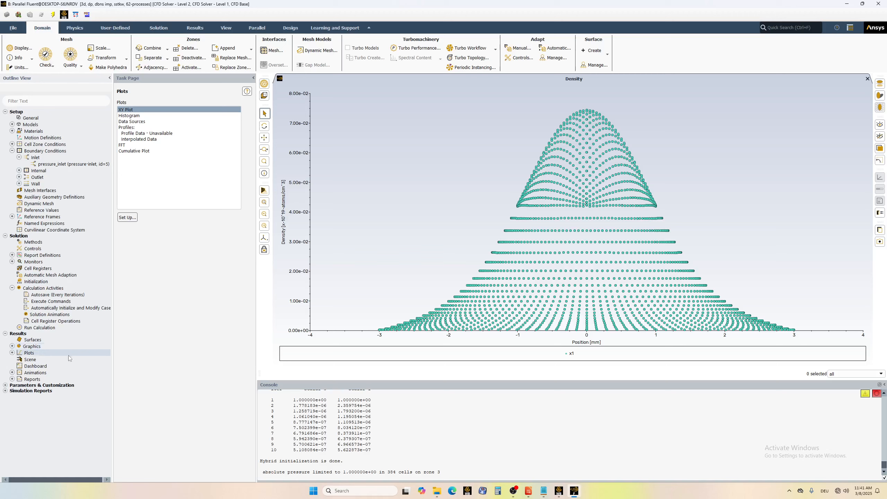
Start a new line surface from the XY plot setup, with Y end points at -3 mm and 3 mm.
left_click(12, 352)
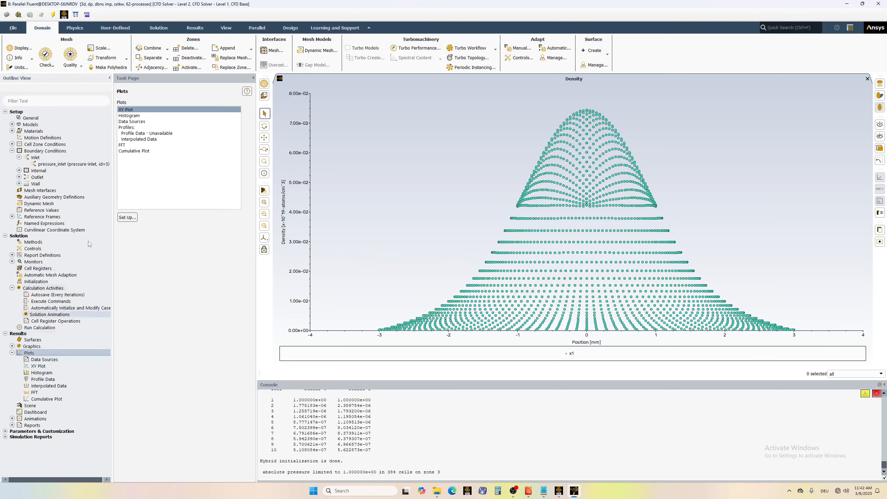
left_click(127, 217)
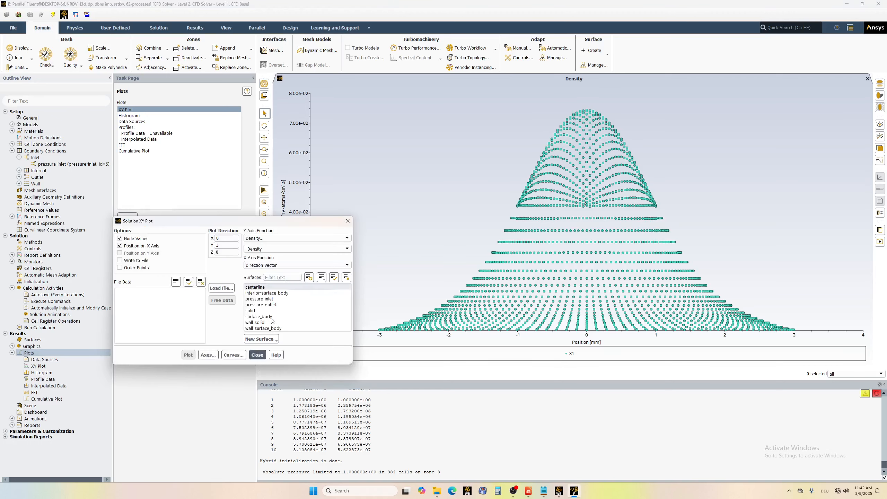
left_click(261, 339)
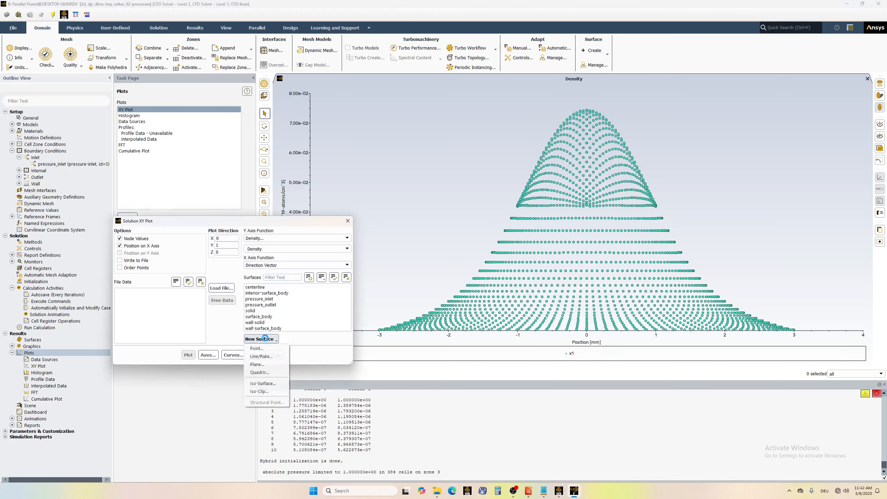
left_click(261, 360)
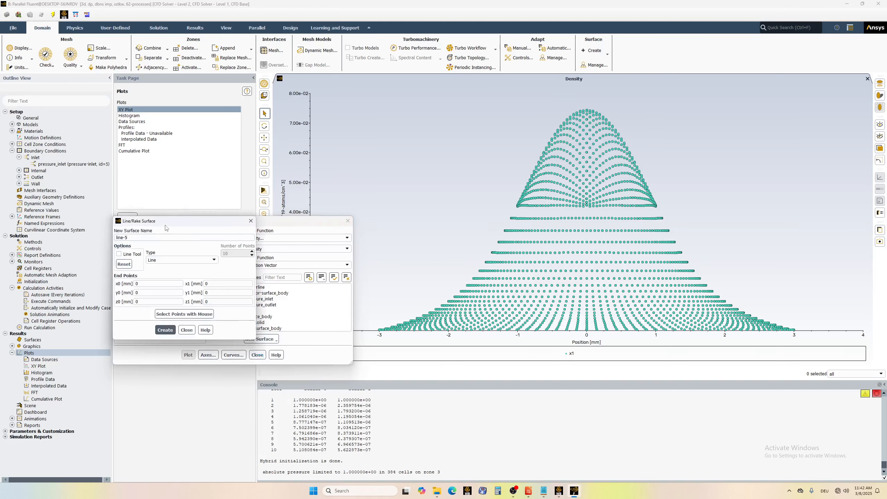
left_click_drag(168, 224, 207, 188)
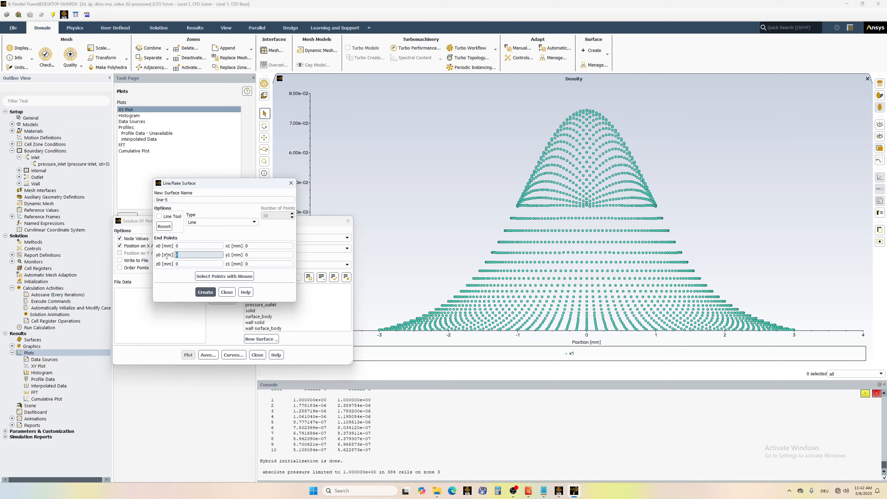
type("-3")
key("Tab")
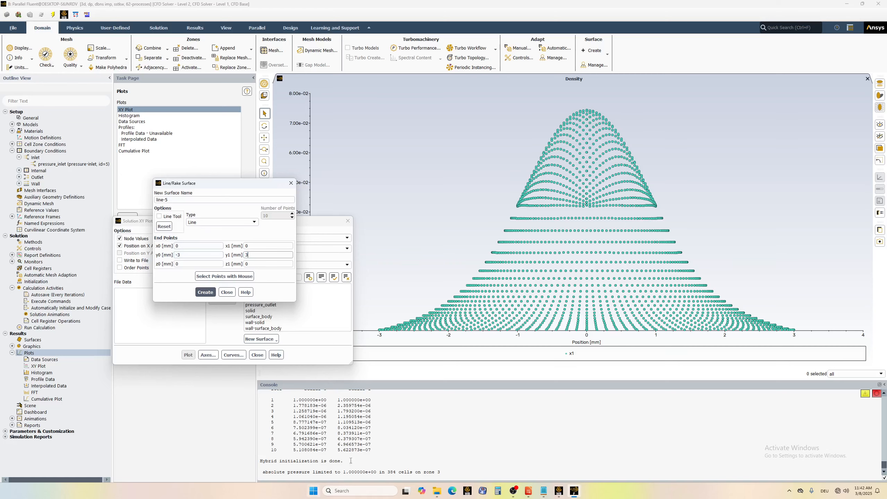
Check the noted length in the text document, and set both X end points of the line to 18.196 mm.
left_click(544, 492)
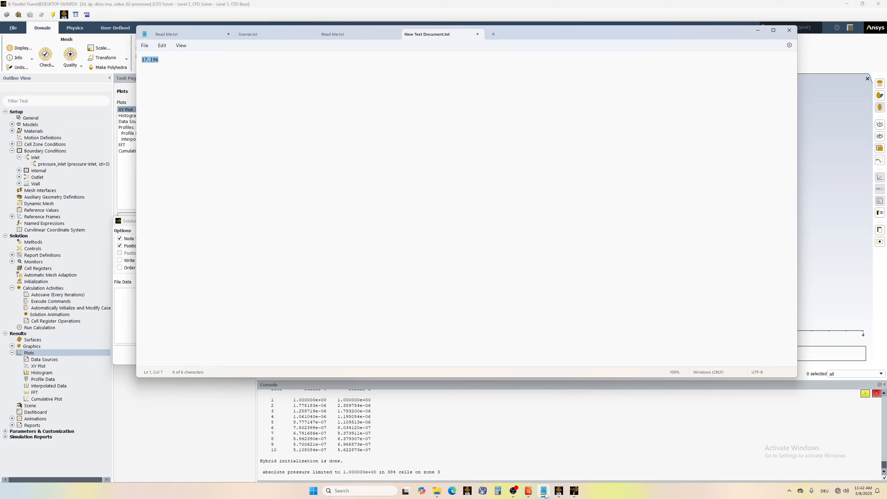
left_click(544, 493)
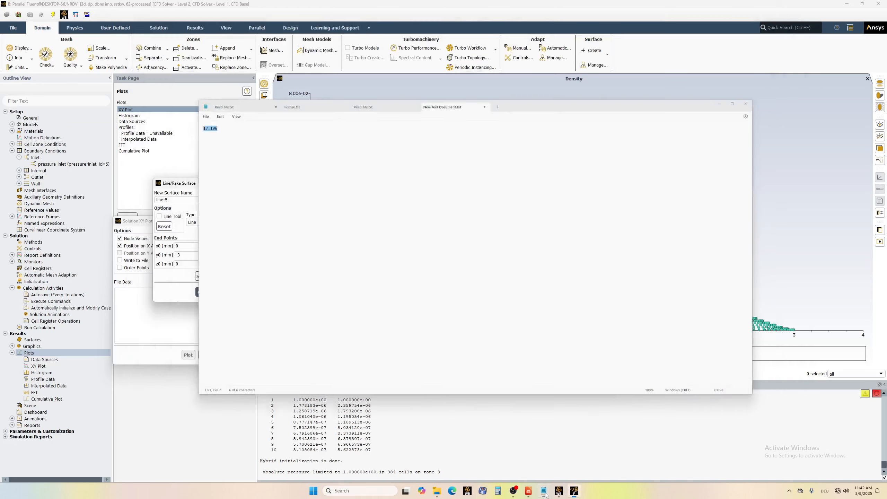
double_click(176, 246)
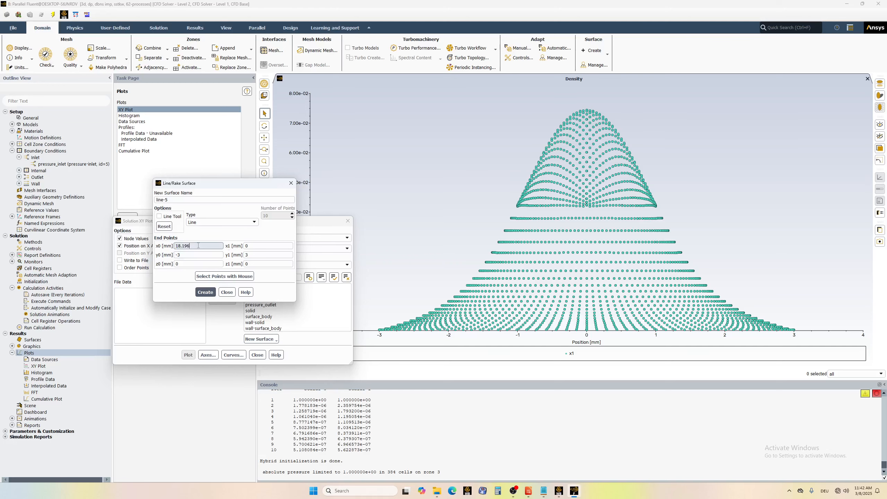
double_click(186, 248)
key("ctrl+c")
key("Tab")
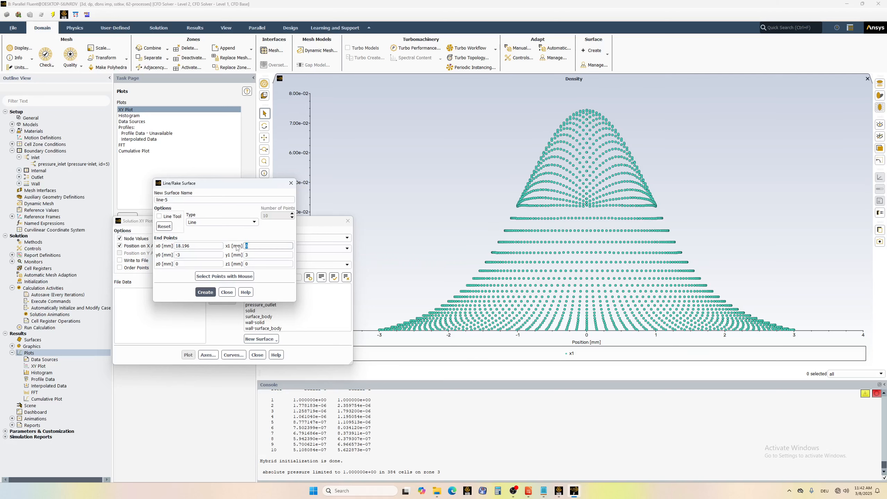
key("ctrl+v")
Name the line surface x1 and create it.
left_click(166, 200)
key("ctrl+a")
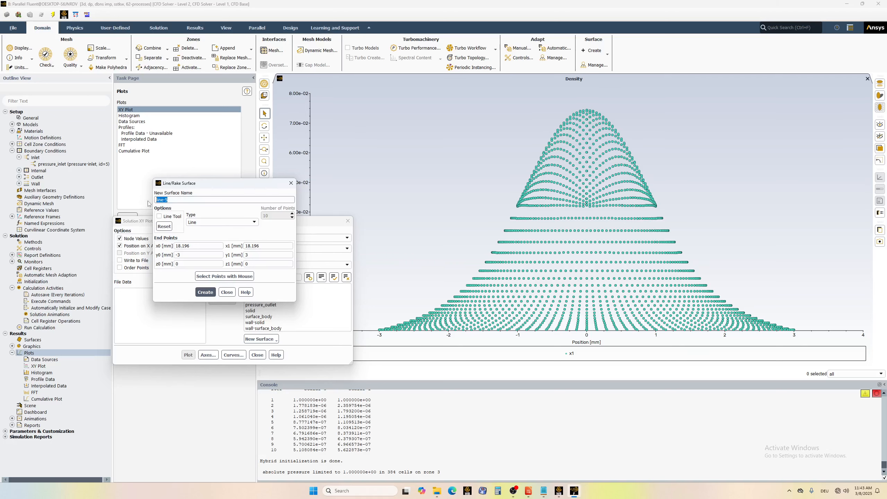
type("x1")
left_click(206, 292)
Create a second line surface named x2 with both X end points at 19.196 mm.
left_click(179, 245)
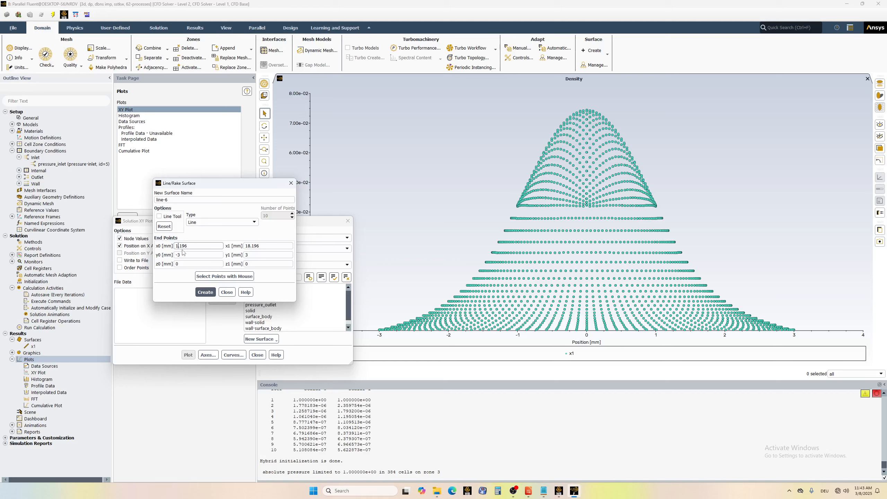
left_click(251, 245)
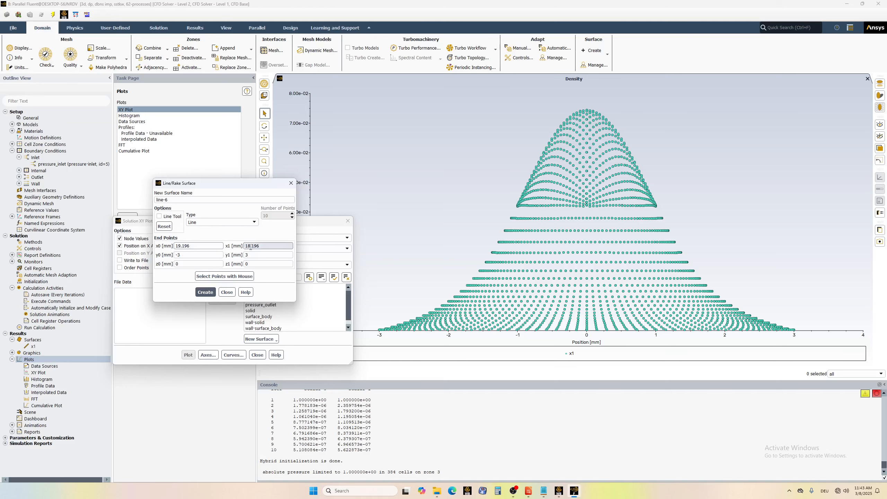
type("6")
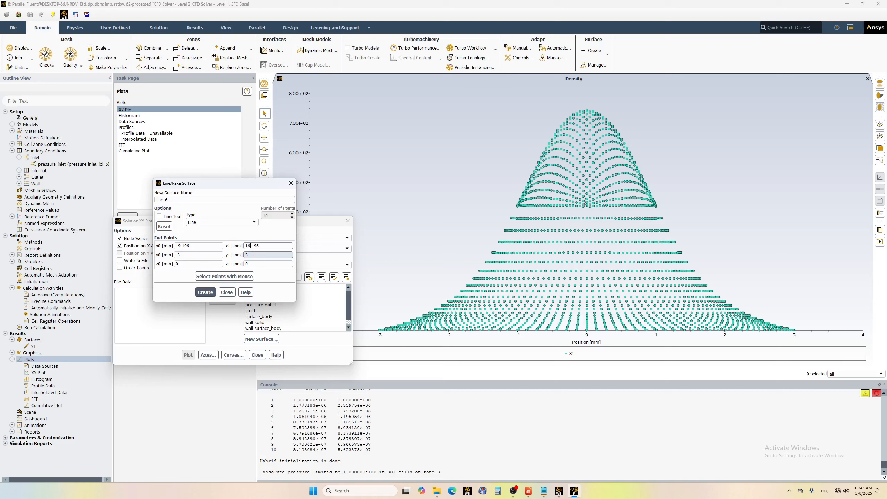
type("9")
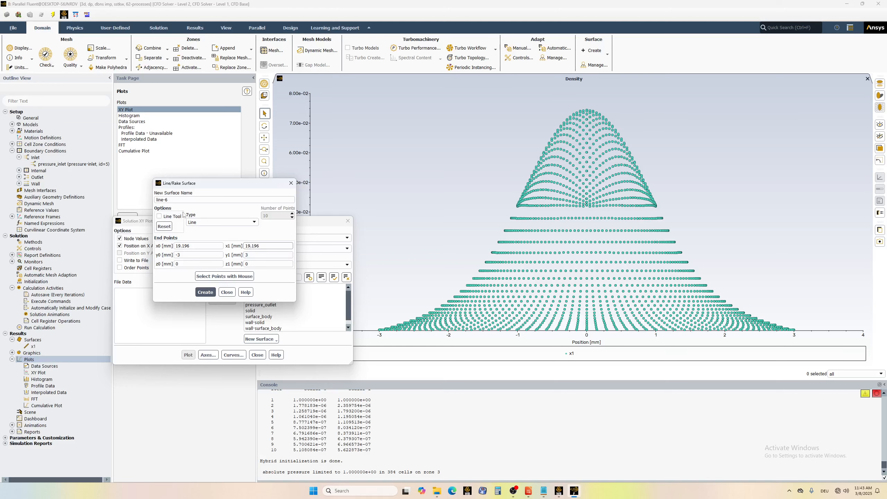
left_click_drag(173, 200, 143, 203)
type("x2")
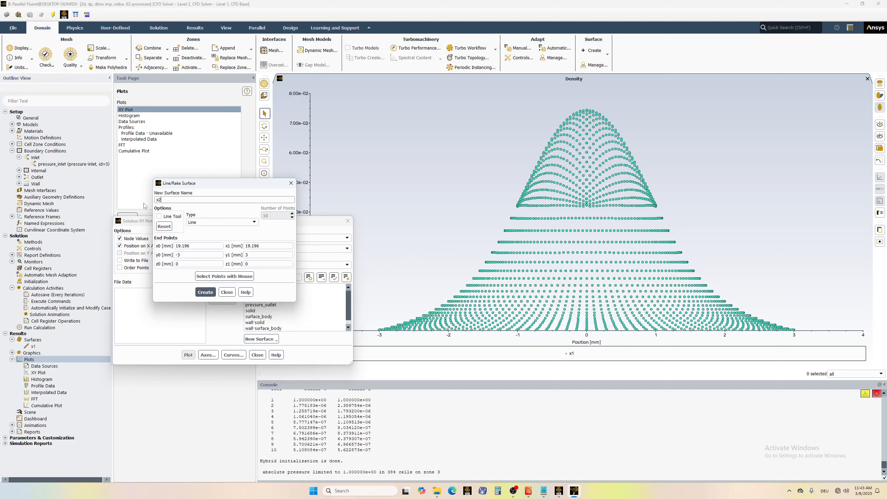
left_click(206, 292)
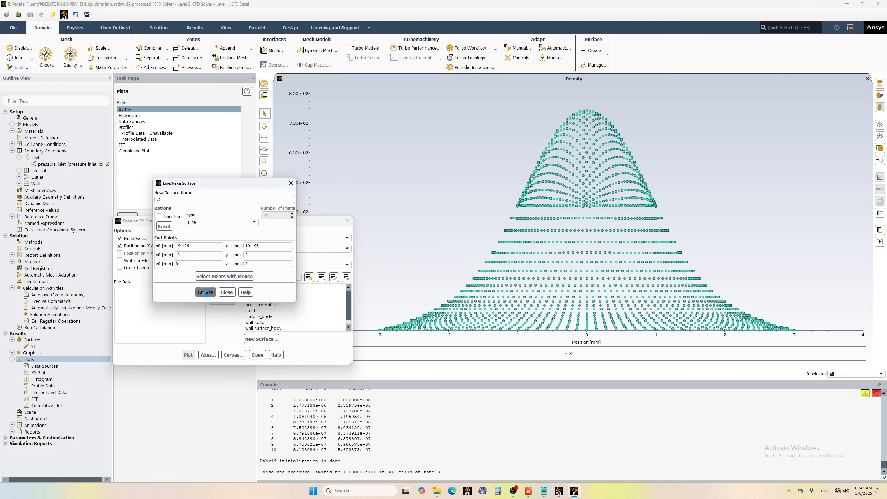
Create a third line surface named x3 with both X end points at 20.196 mm, and close the line setup.
left_click_drag(174, 200, 143, 199)
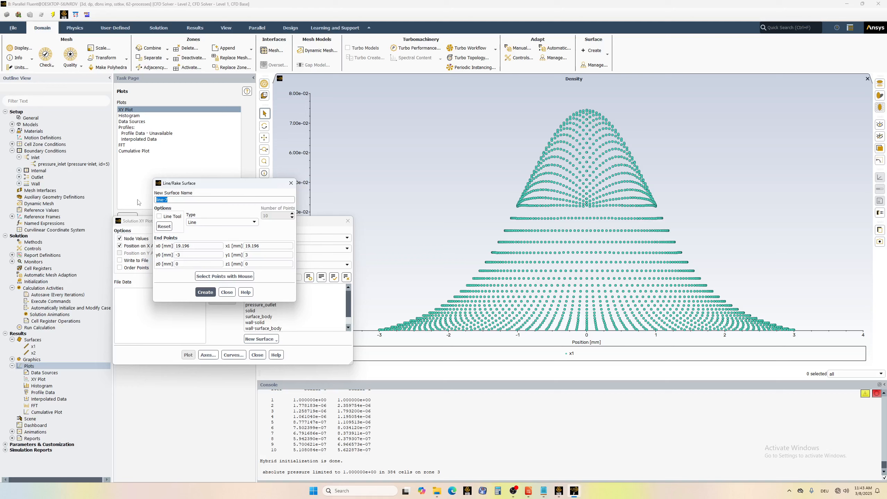
type("x3")
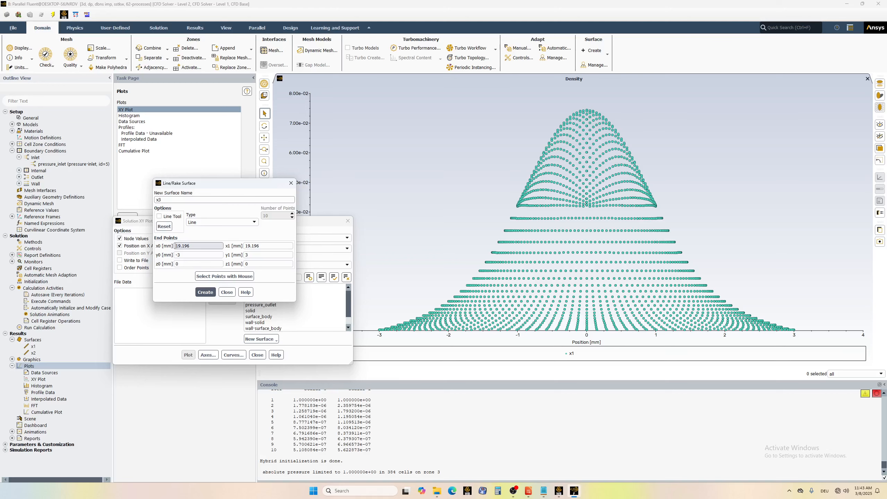
left_click(180, 246)
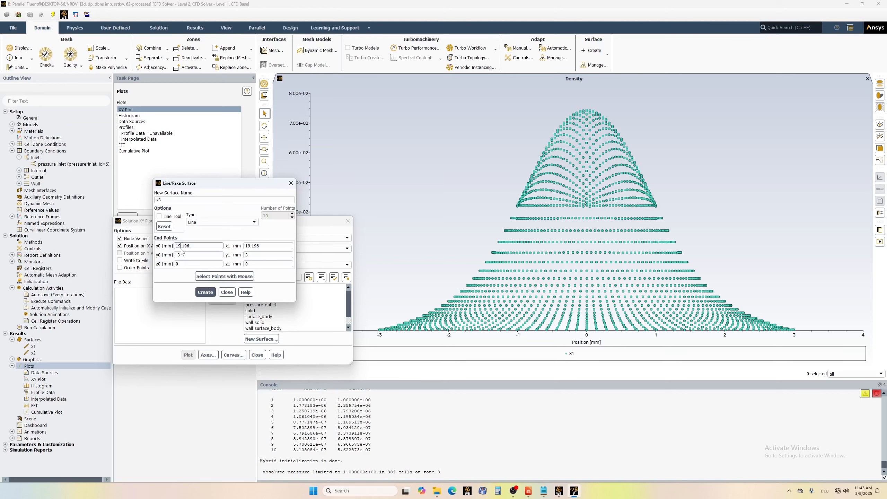
key("BackSpace")
type("20")
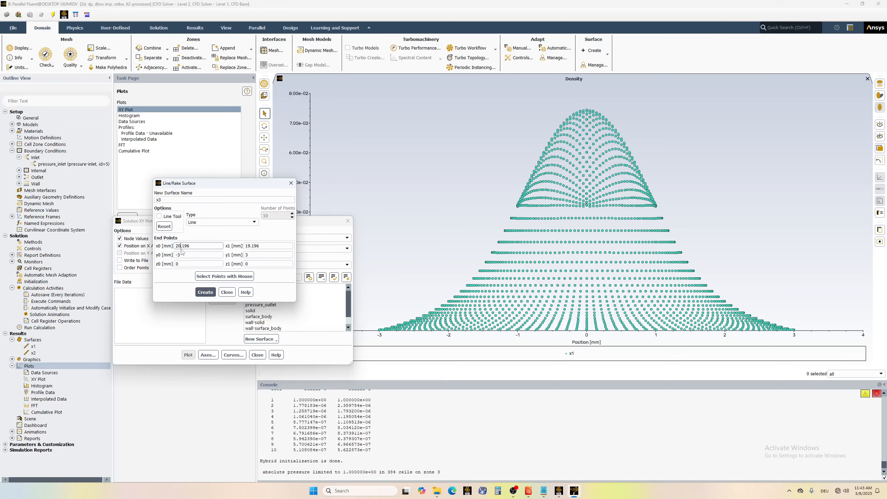
left_click(251, 247)
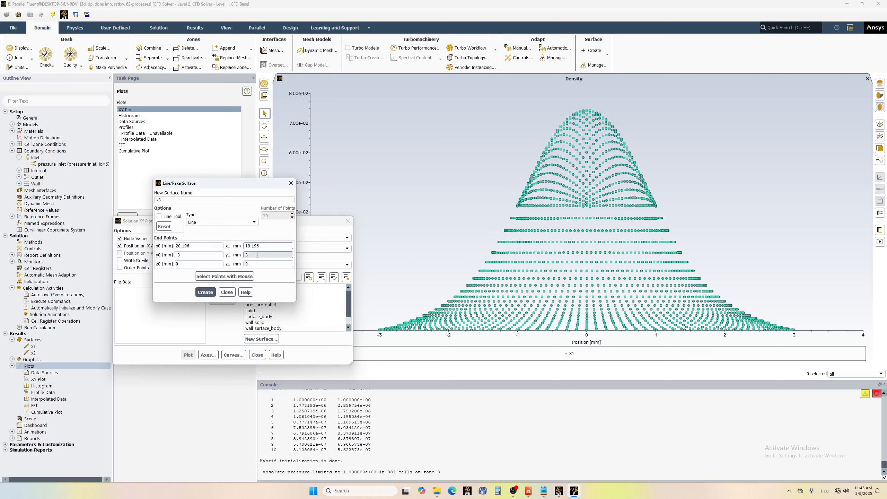
type("20")
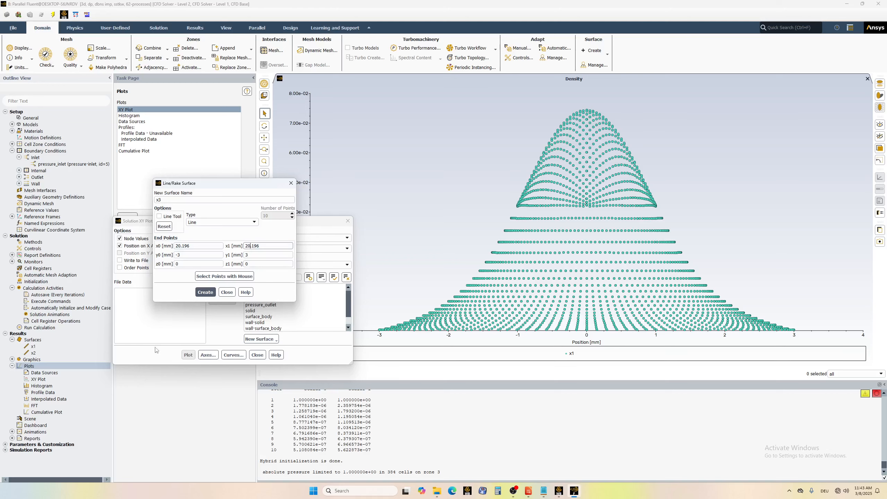
left_click(210, 294)
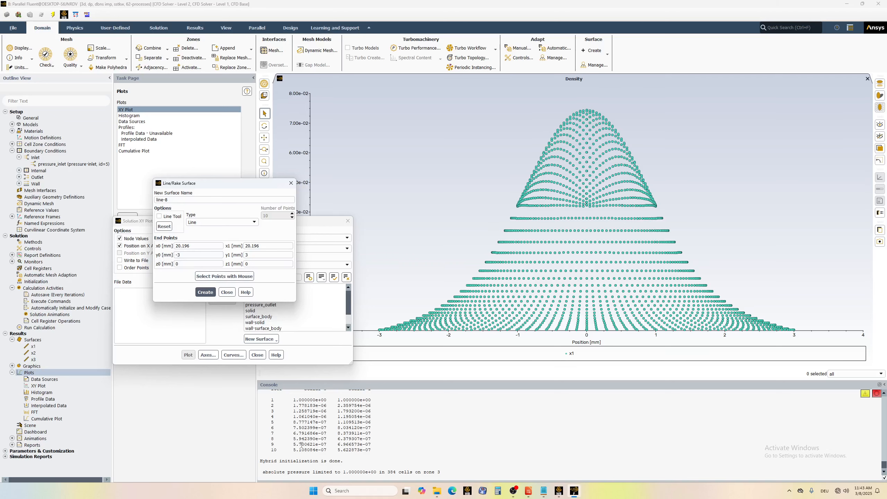
scroll(302, 444, "up", 3)
scroll(298, 434, "down", 3)
left_click(226, 292)
Compute the mesh X-Coordinate and Y-Coordinate ranges in the Iso-Surface setup, and close it without creating a surface.
left_click(271, 339)
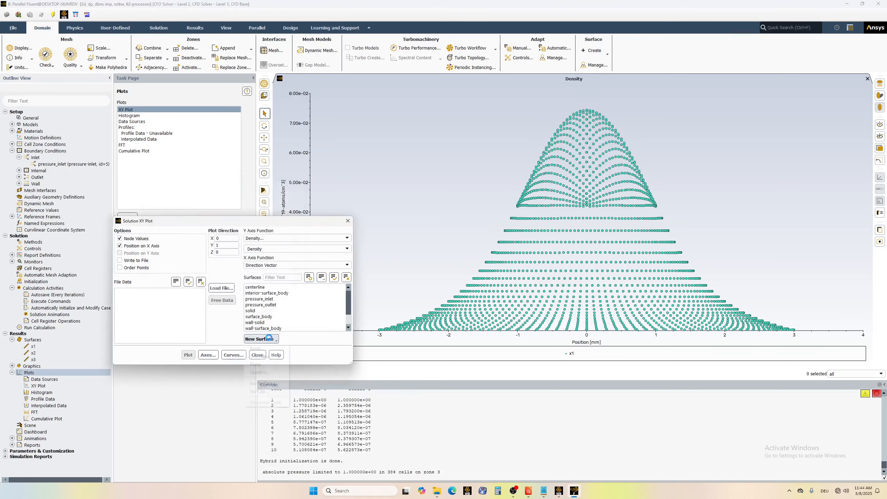
left_click(262, 384)
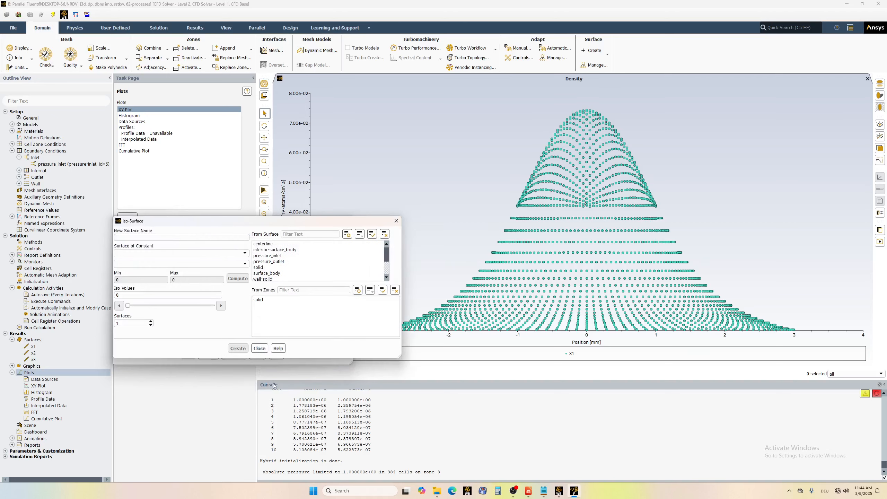
left_click(162, 252)
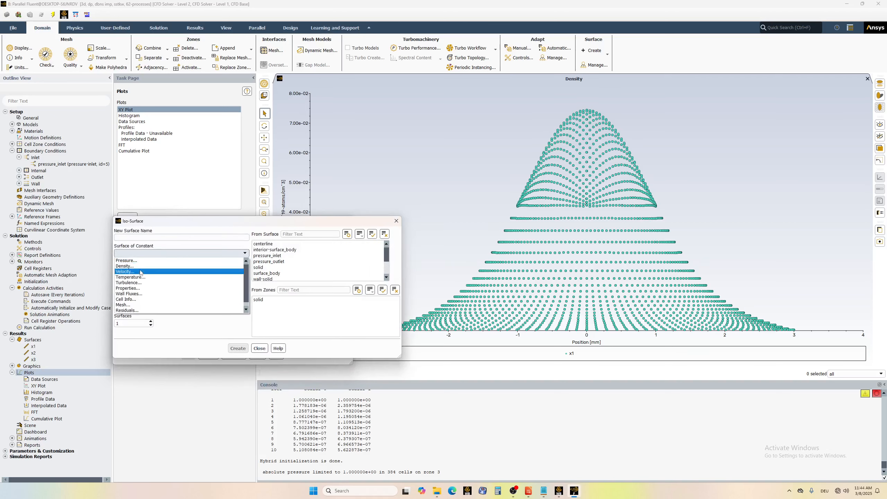
left_click(142, 303)
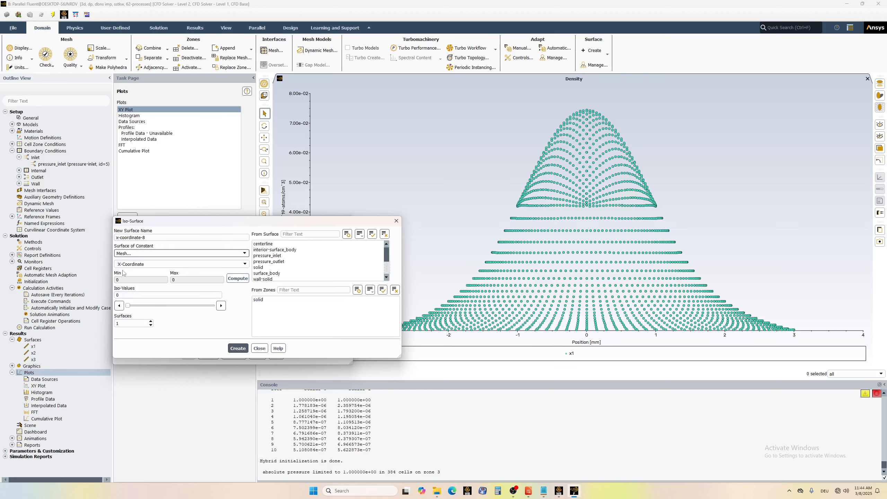
left_click(241, 278)
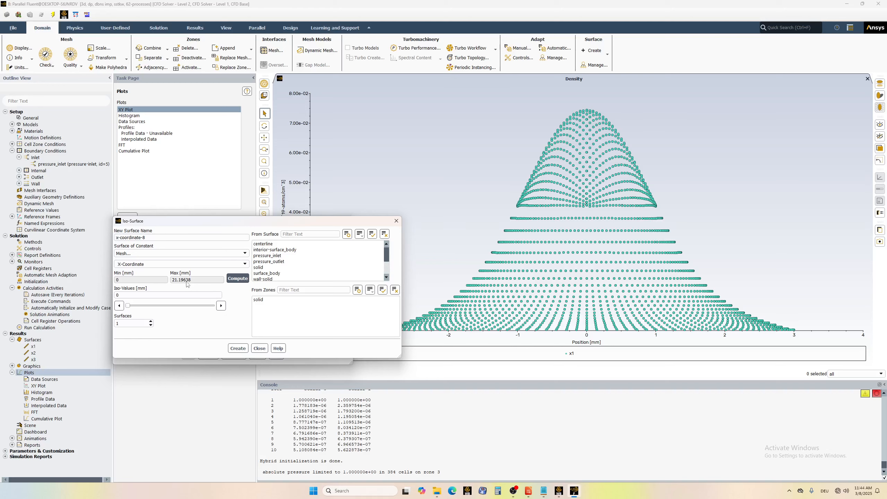
left_click(249, 264)
left_click(236, 280)
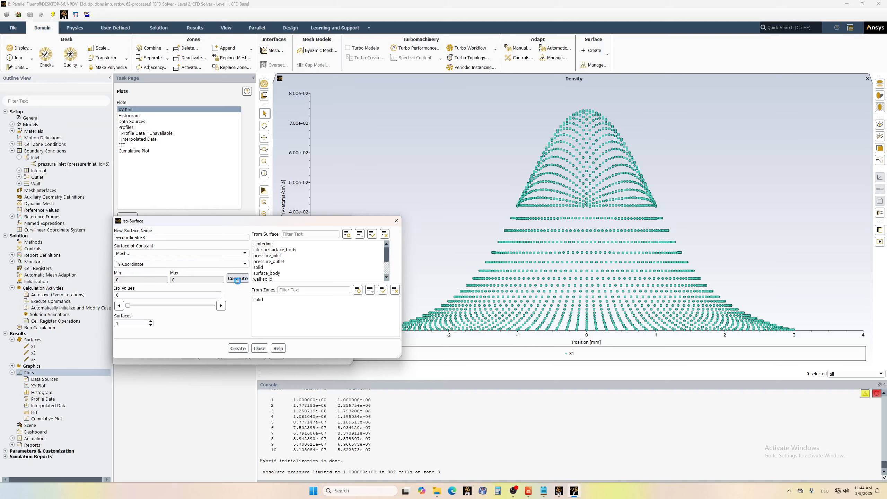
left_click(238, 279)
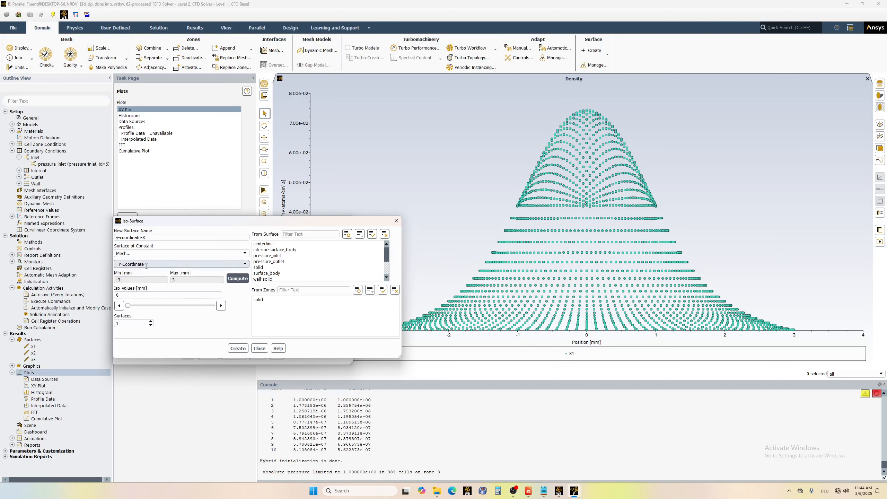
left_click(133, 264)
left_click(248, 266)
left_click(248, 265)
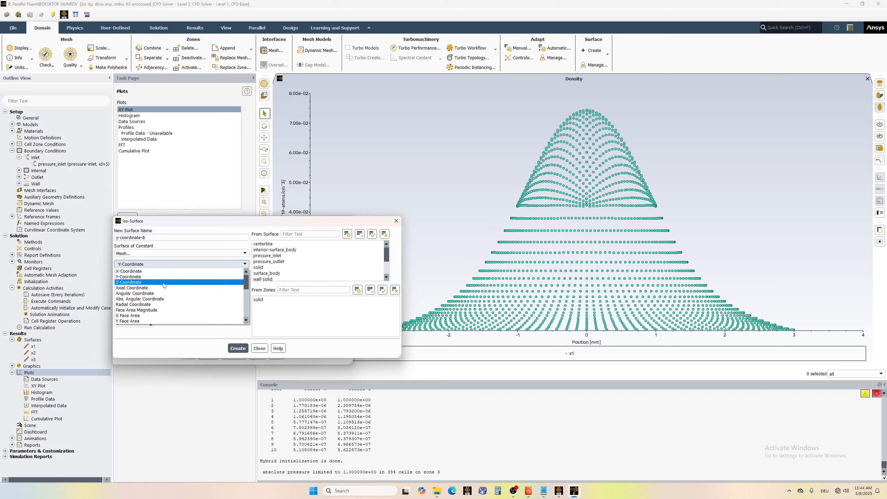
left_click(241, 286)
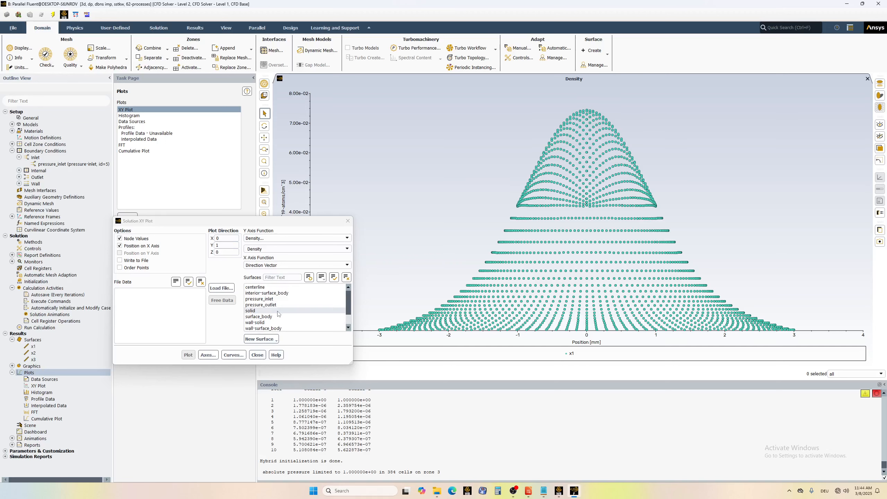
Plot the density along the Y direction on the line surfaces x1, x2 and x3.
scroll(277, 314, "down", 1)
left_click_drag(276, 317, 257, 332)
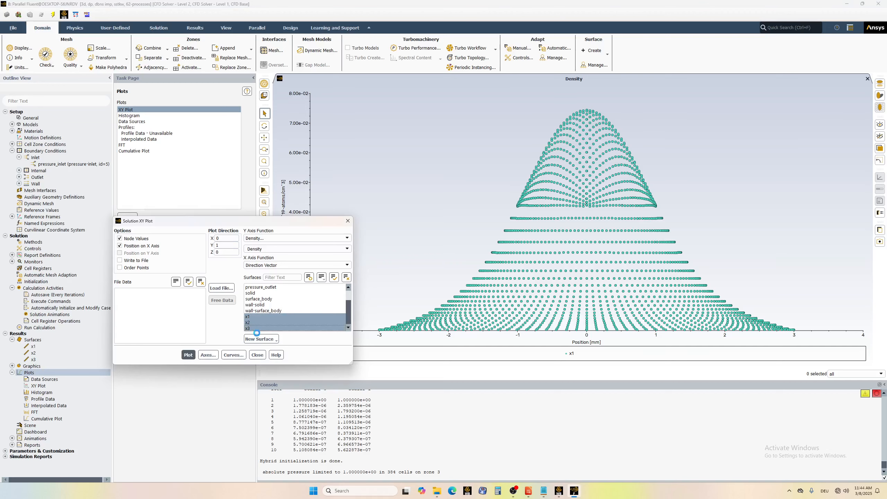
left_click(188, 355)
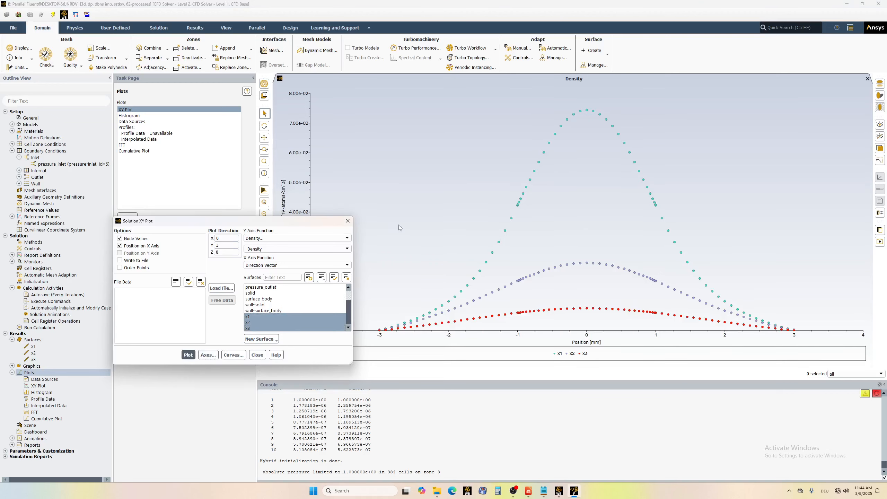
Move the XY plot setup clear of the chart and examine the density curves of x1, x2 and x3.
left_click_drag(318, 223, 214, 184)
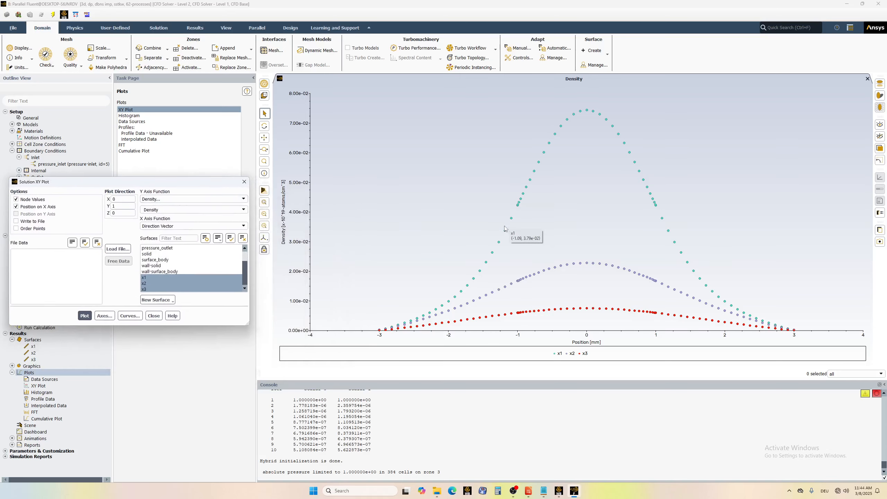
mouse_move(506, 234)
mouse_move(502, 315)
left_click(184, 277)
left_click(154, 289)
left_click(154, 289)
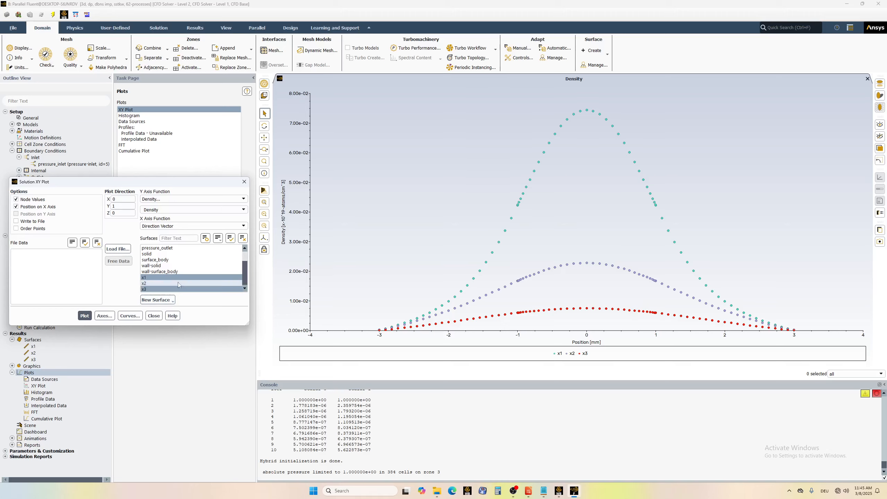
left_click(167, 291)
left_click(163, 290)
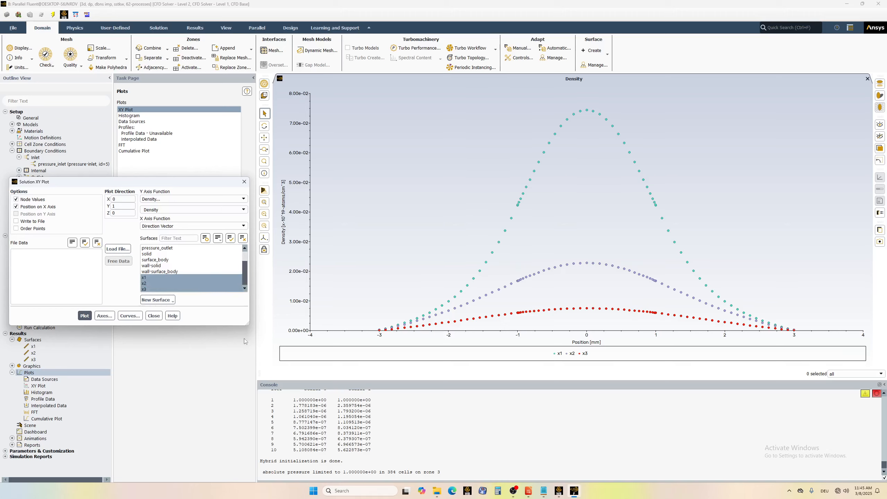
left_click(168, 289)
left_click(168, 288)
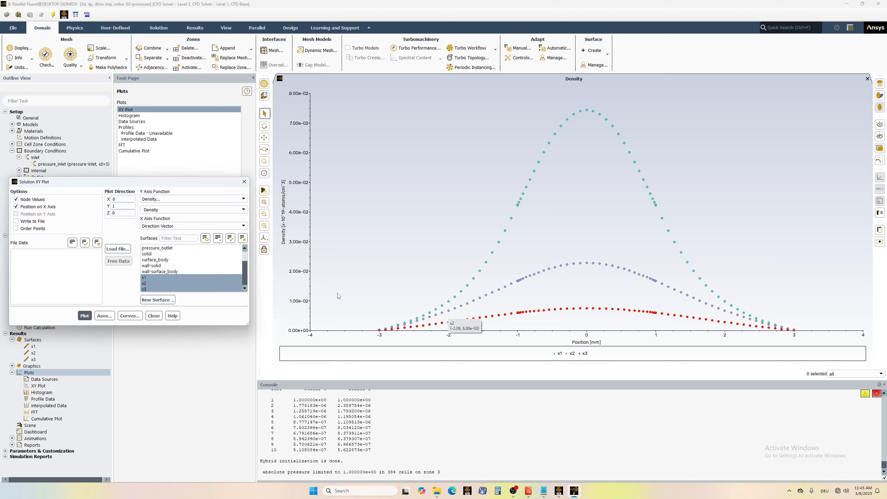
Write the density data of x1, x2 and x3, with ordered points, to a file named sdfsdagffdsg in the Documents folder.
left_click(16, 221)
left_click(17, 228)
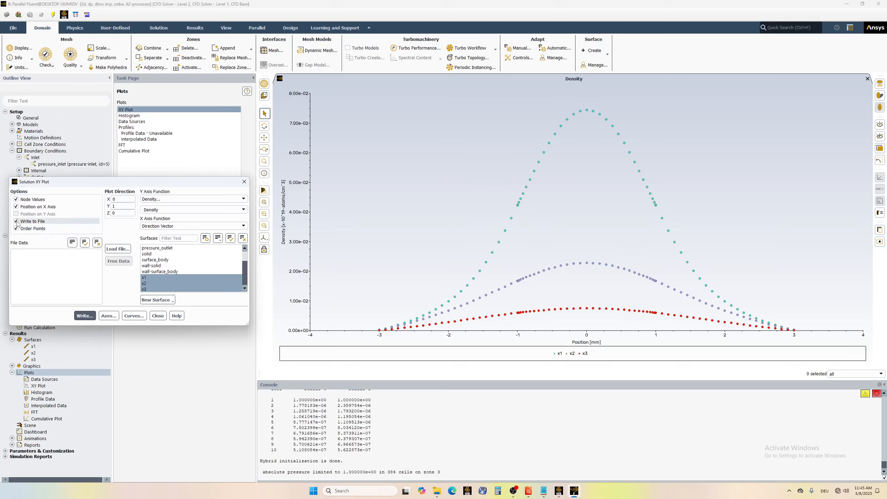
left_click(85, 316)
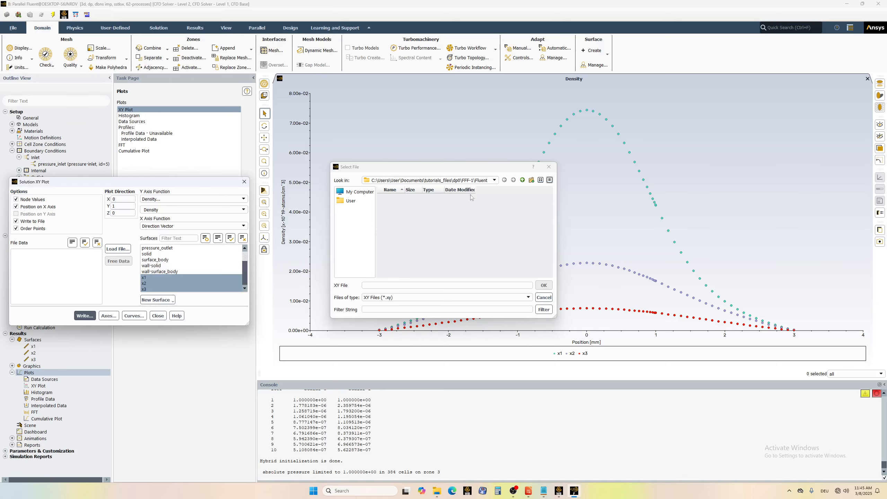
left_click(356, 192)
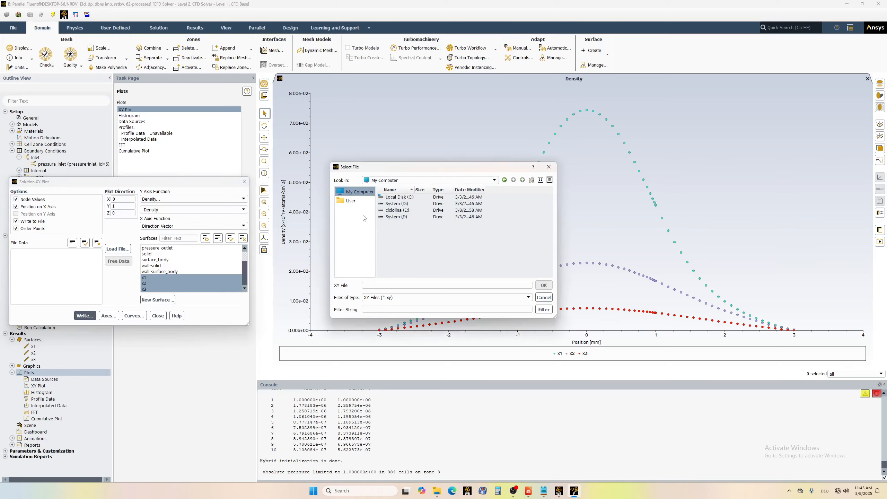
left_click(352, 201)
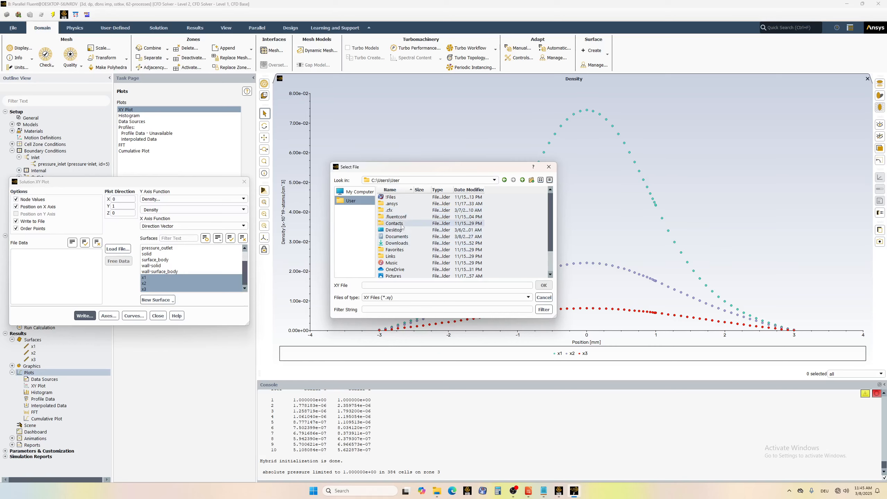
double_click(403, 237)
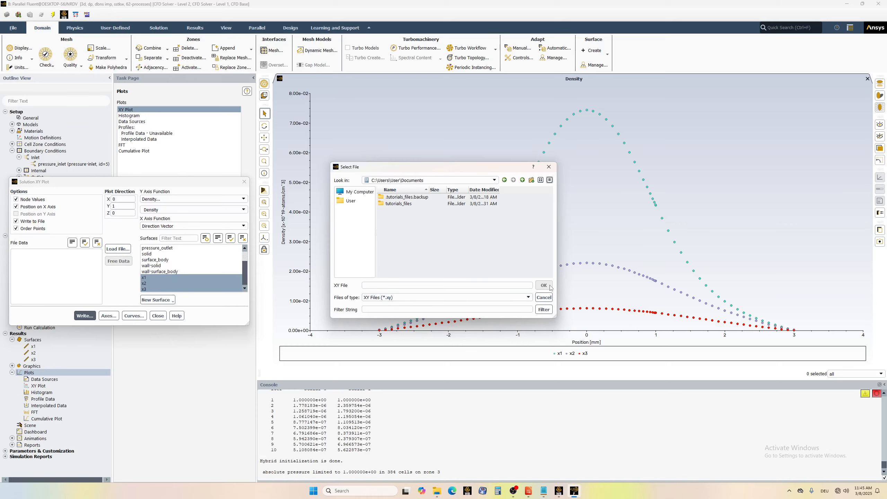
type("sd")
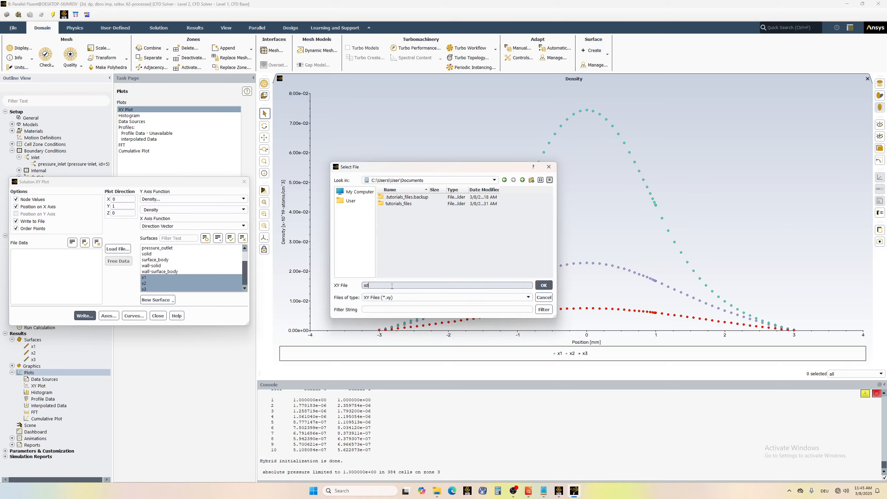
type("fsdagffdsg")
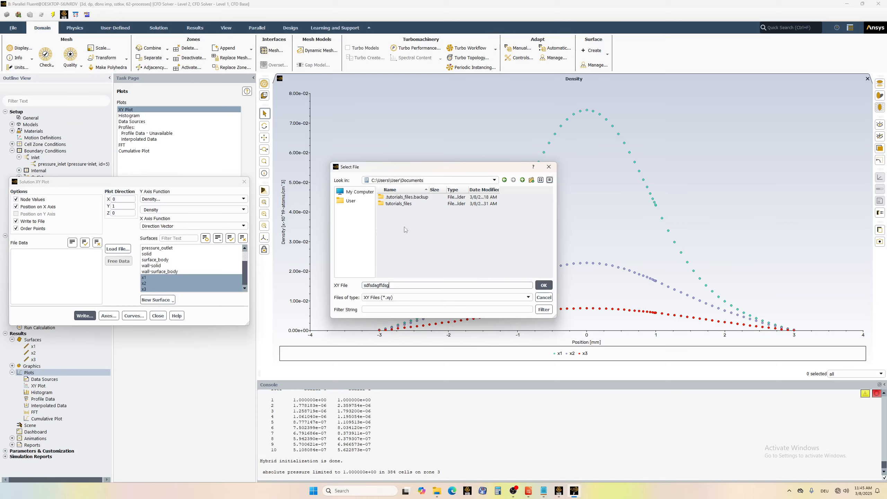
left_click(545, 285)
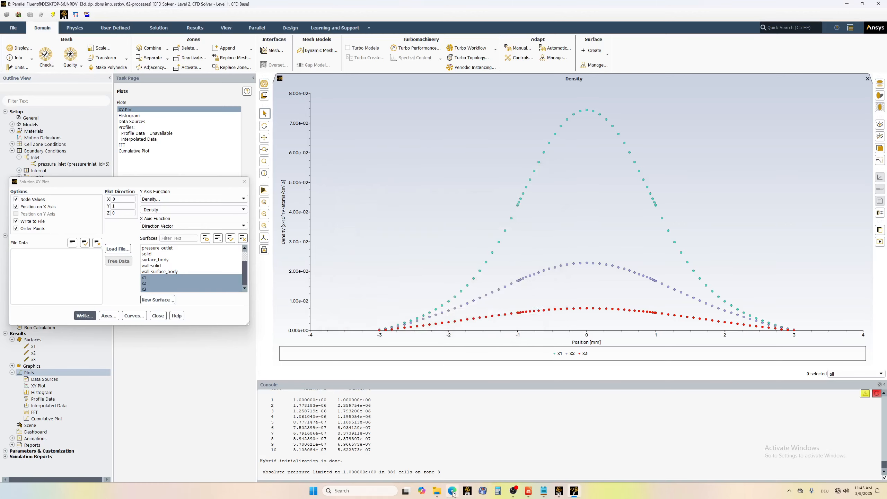
Switch to File Explorer and open the sdfsdagffdsg file from Documents in Notepad, just once.
left_click(437, 491)
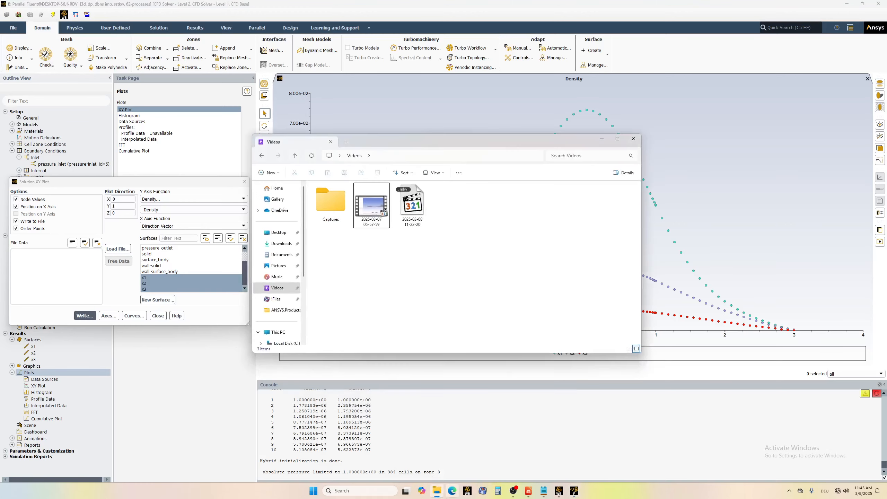
left_click(280, 255)
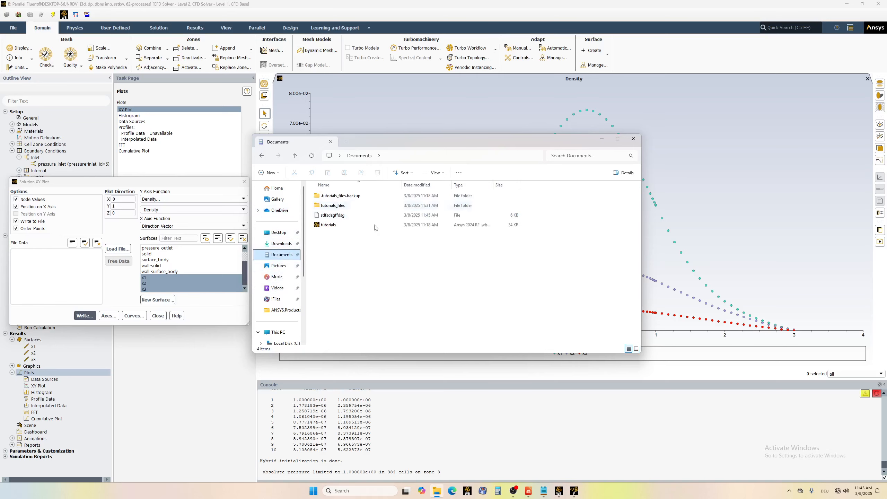
left_click(336, 219)
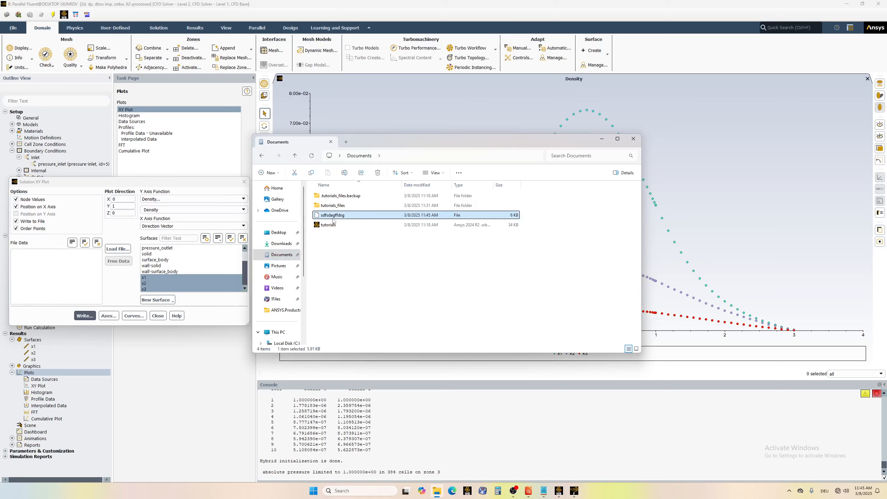
right_click(332, 217)
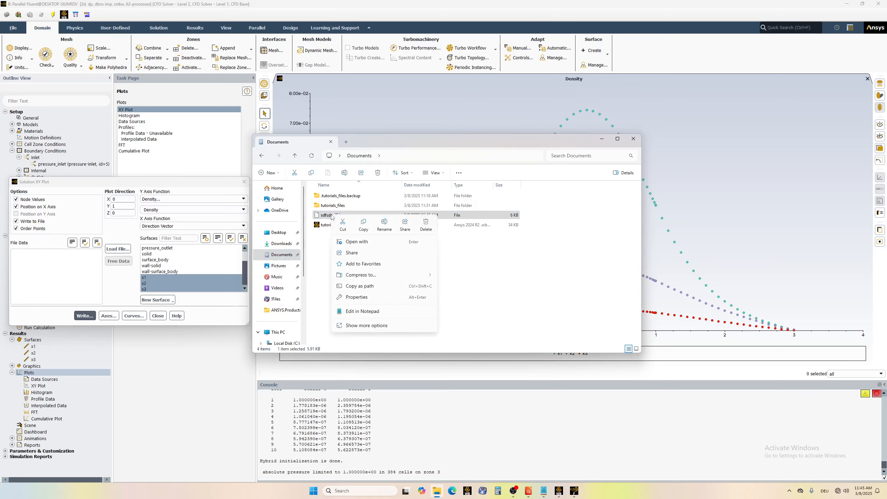
left_click(365, 242)
left_click(388, 242)
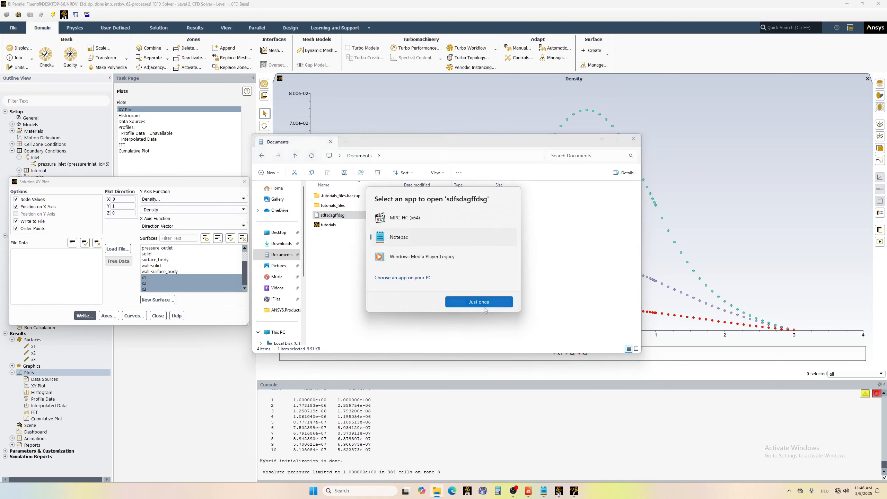
left_click(481, 302)
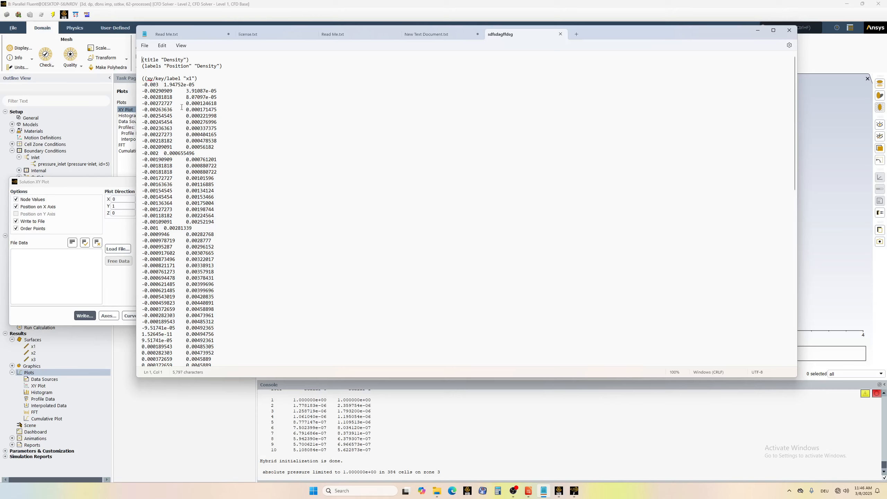
Examine the exported position and density values of the line surfaces through to the end, and close the file and the XY plot setup.
left_click(574, 491)
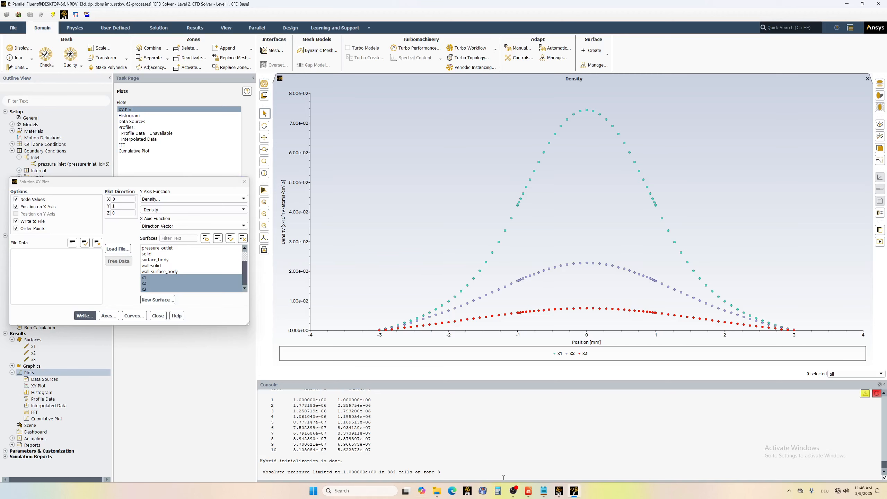
left_click(543, 491)
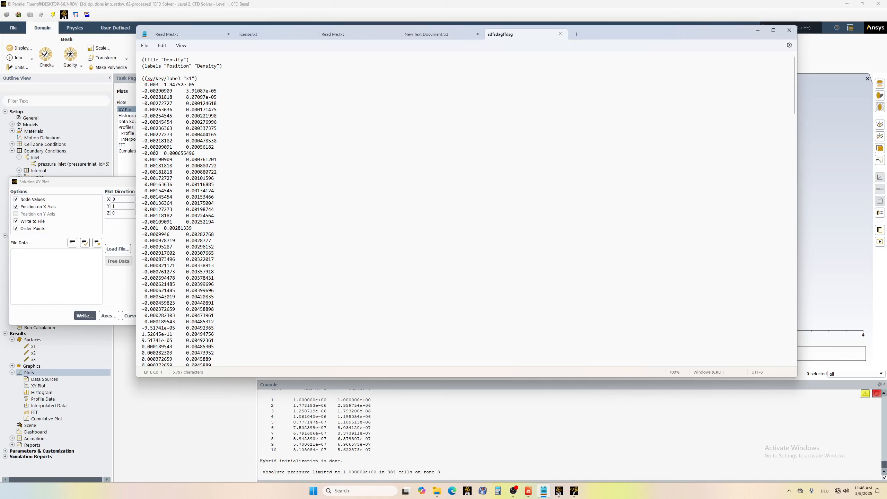
scroll(154, 152, "down", 3)
scroll(171, 95, "up", 3)
scroll(163, 150, "down", 3)
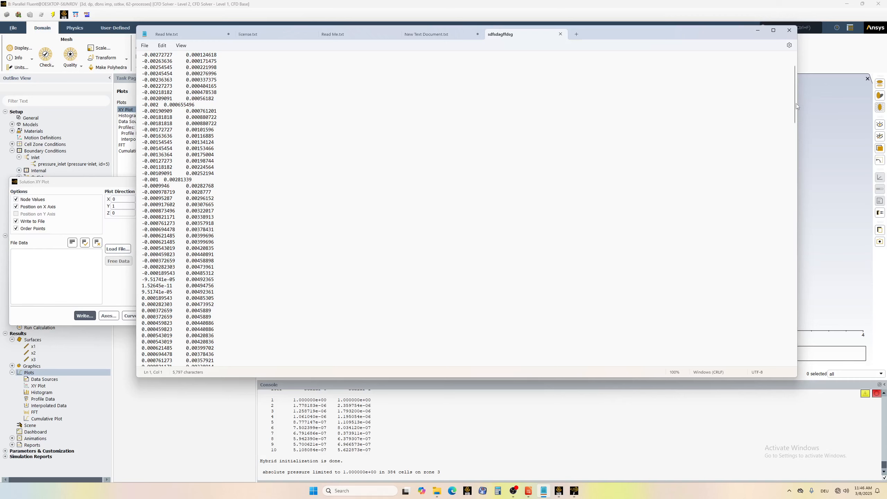
left_click_drag(796, 103, 797, 173)
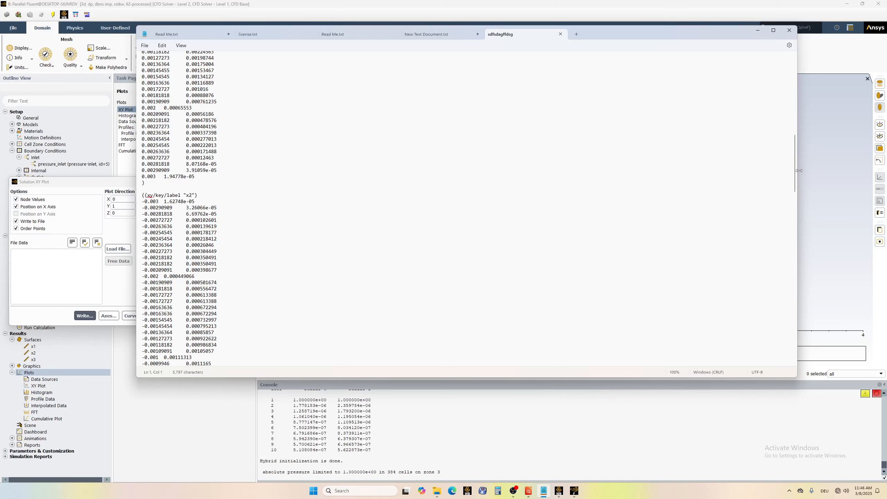
left_click_drag(797, 179, 767, 369)
left_click(789, 31)
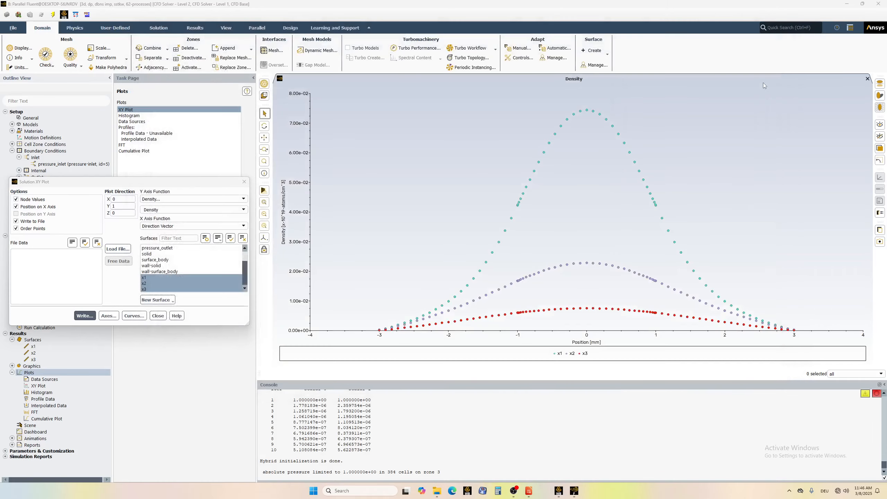
left_click(244, 182)
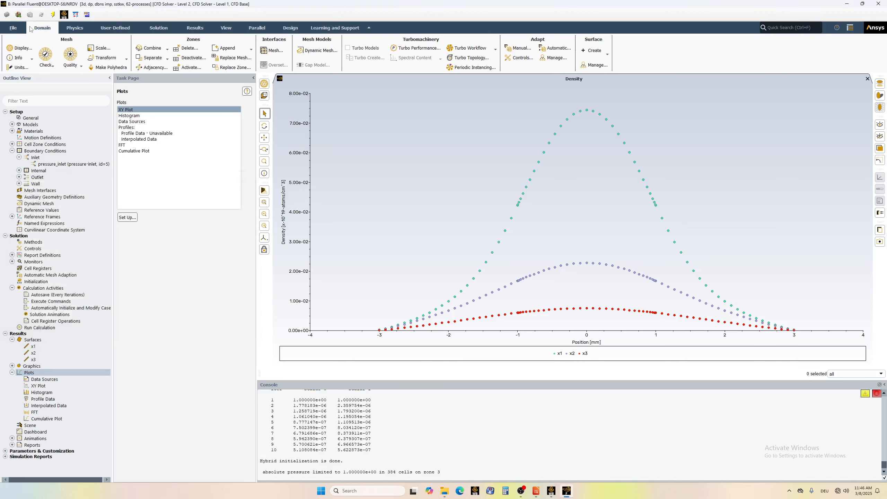
Set up a solution data export of Density on interior-surface_body, and close it without writing a file.
left_click(12, 28)
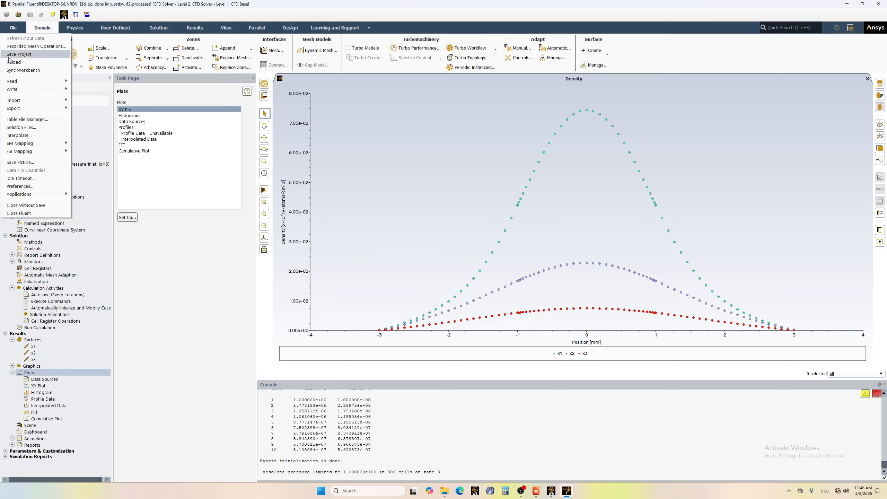
mouse_move(47, 111)
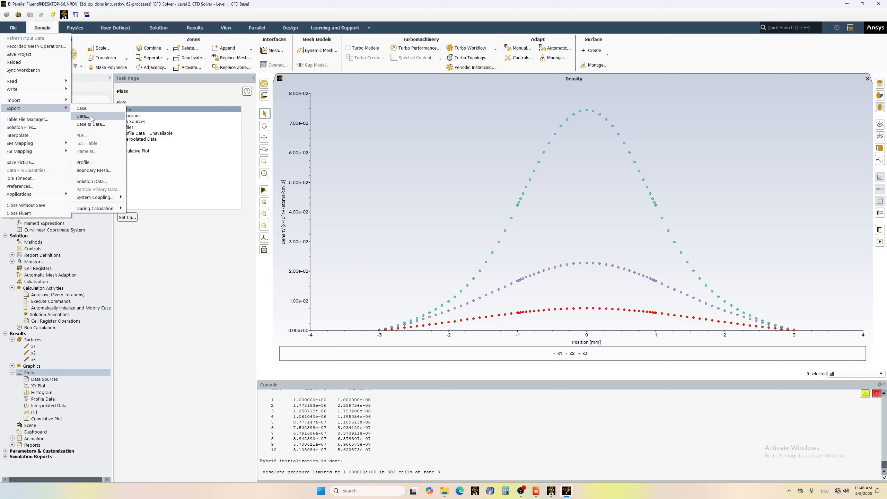
left_click(91, 181)
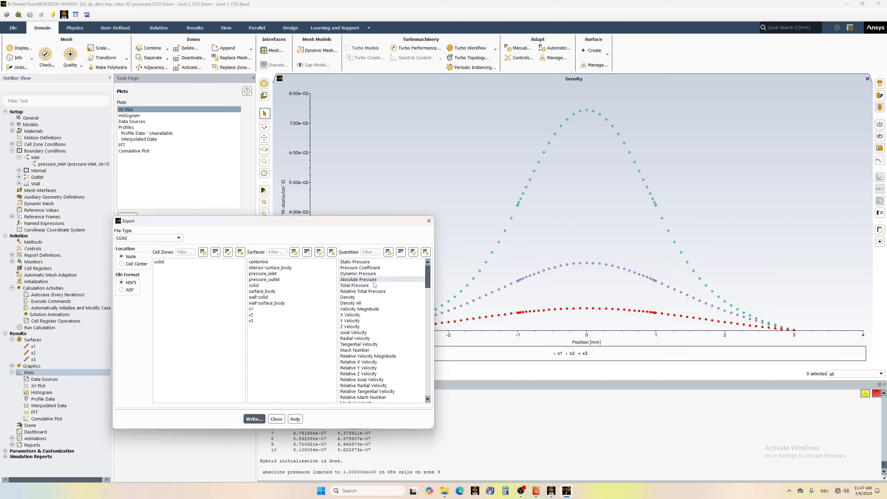
left_click(354, 298)
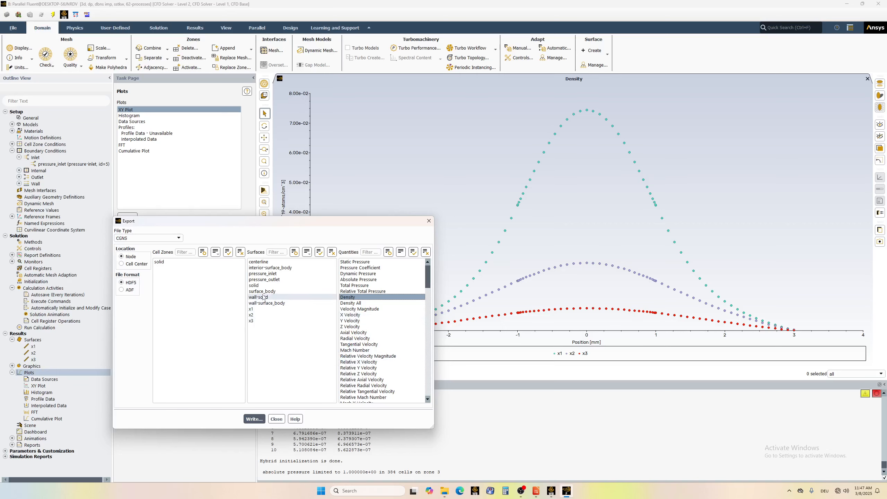
left_click(268, 269)
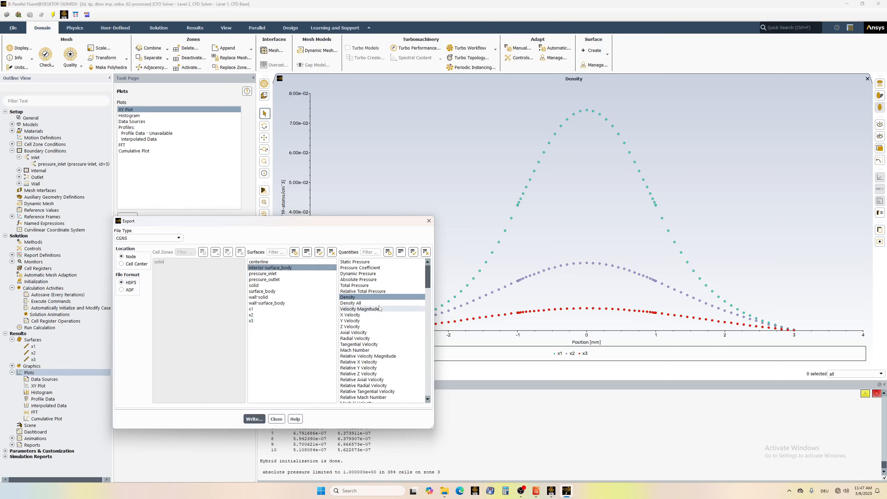
left_click(353, 300)
left_click(354, 300)
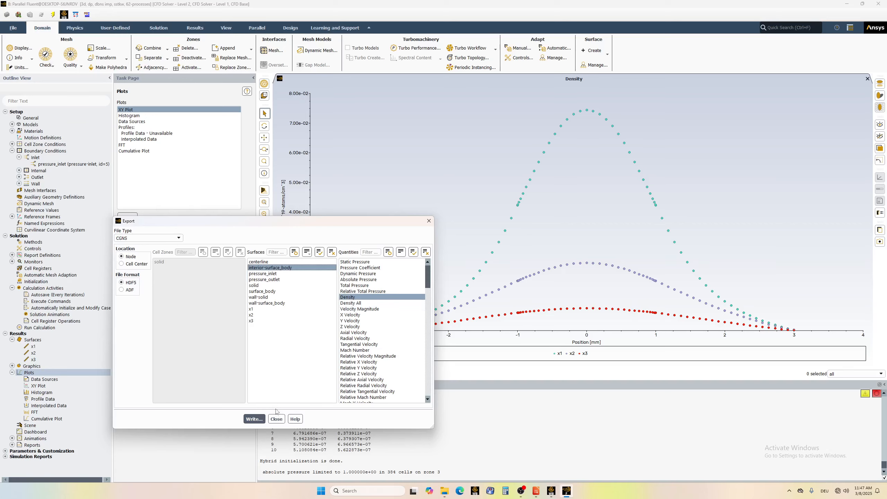
left_click(281, 421)
Collapse the Boundary Conditions, Surfaces and Plots branches of the outline tree.
left_click(12, 151)
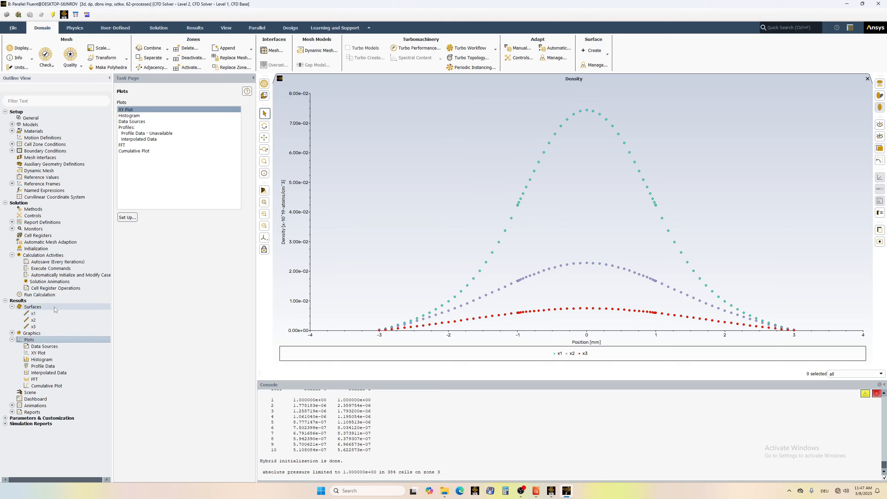
left_click(12, 307)
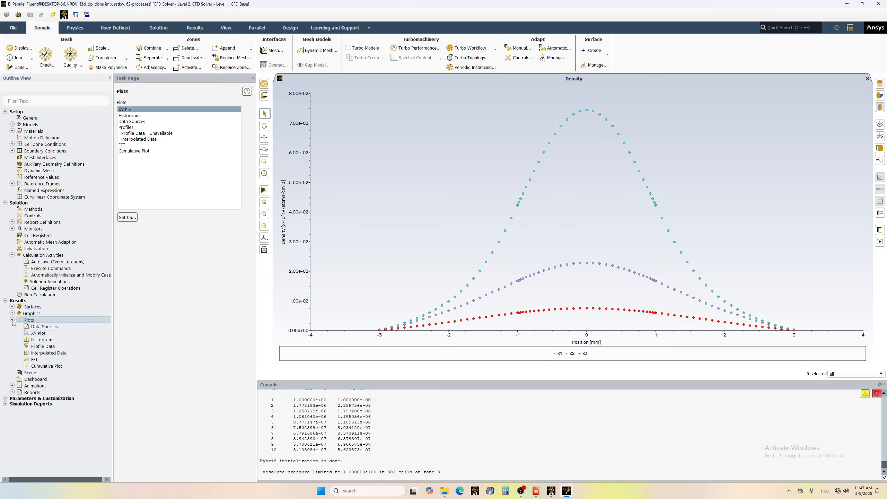
left_click(12, 320)
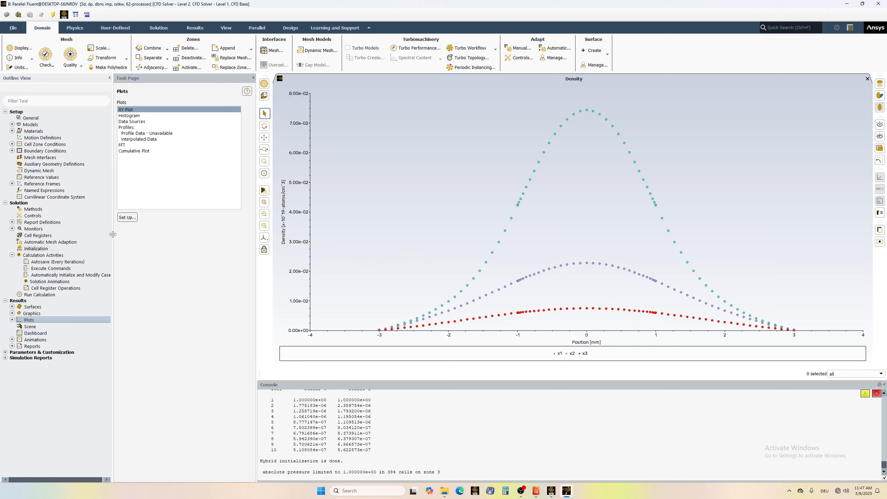
Check the case setup for the run, dismiss the report, and start the calculation.
left_click(47, 294)
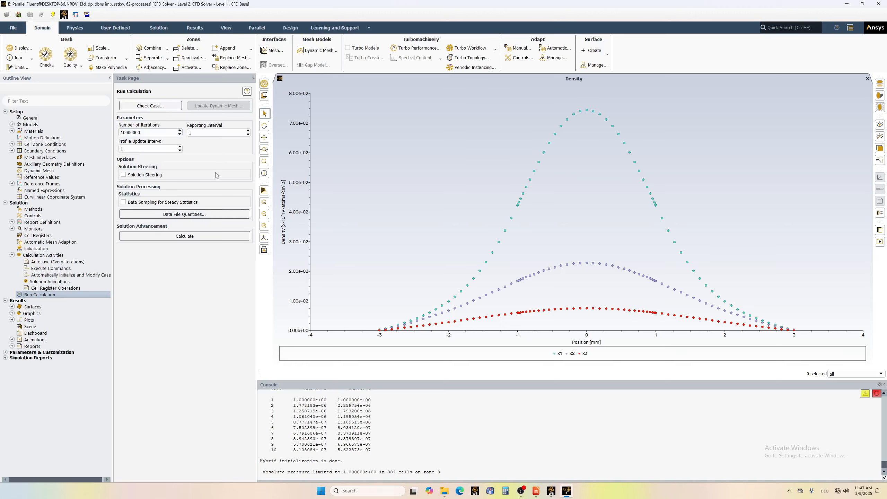
left_click(151, 109)
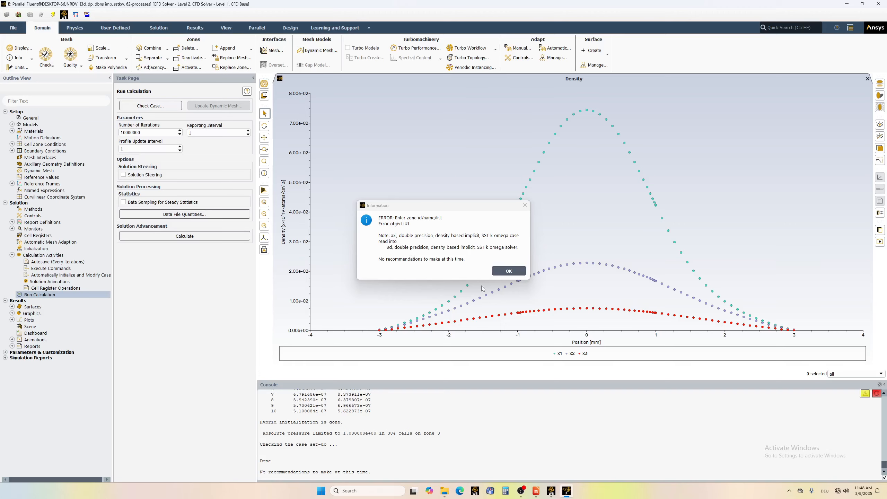
left_click(509, 271)
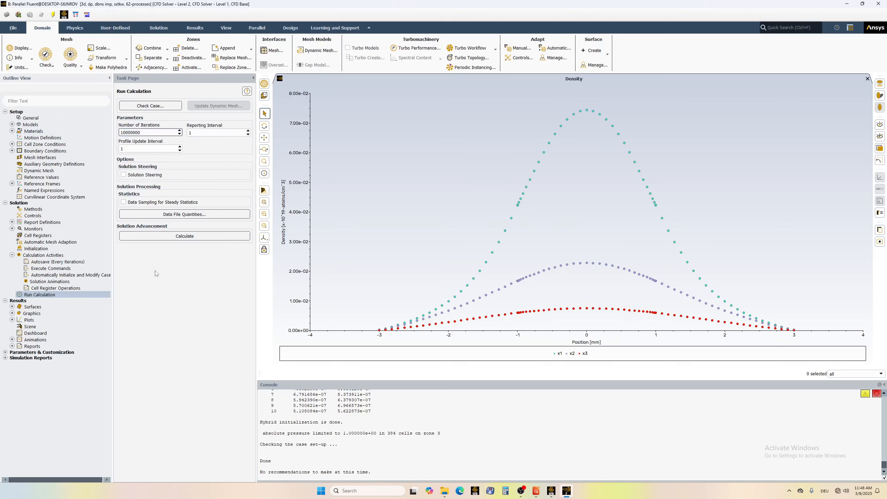
left_click(176, 236)
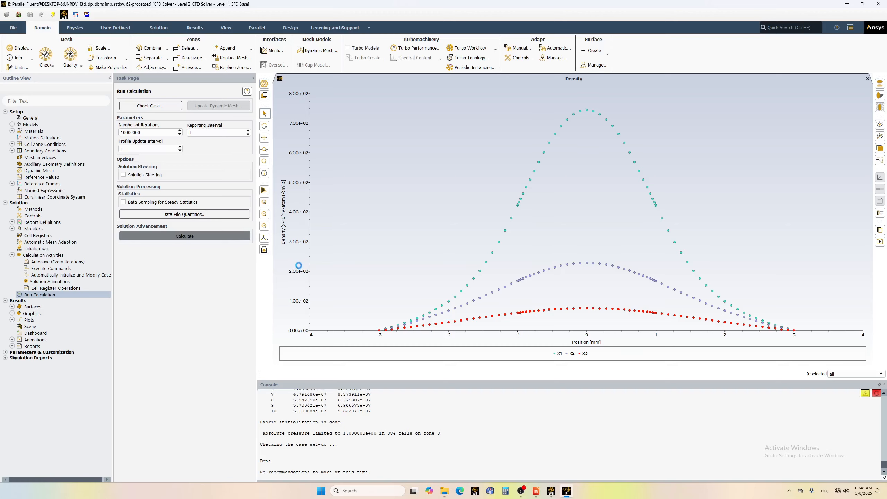
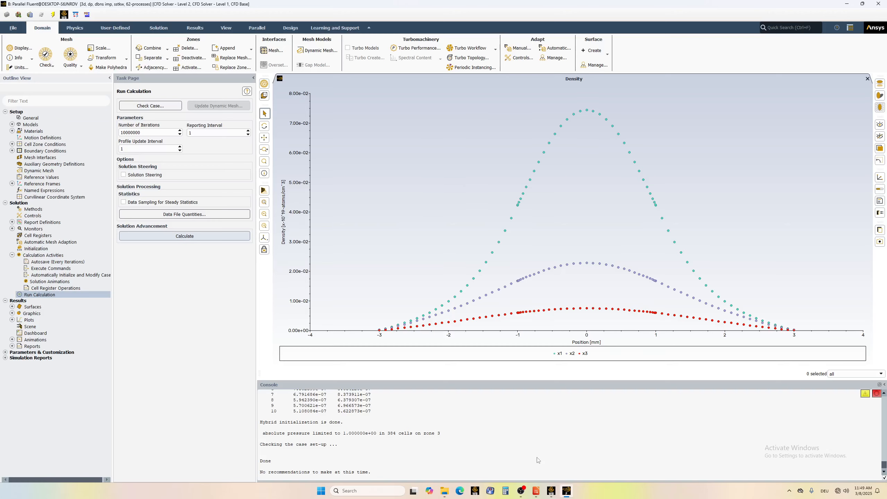
Monitor the scaled residuals and the report-def-0 maximum density plot during the run, and interrupt the calculation.
mouse_move(553, 493)
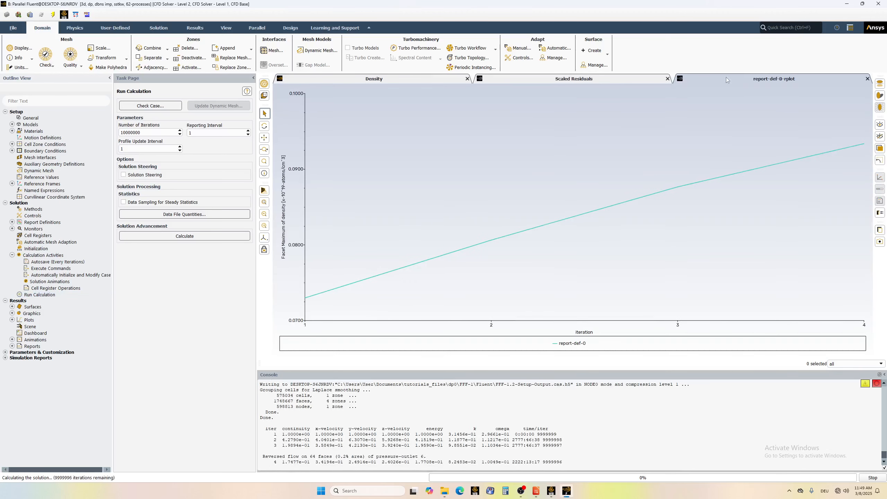
left_click(575, 79)
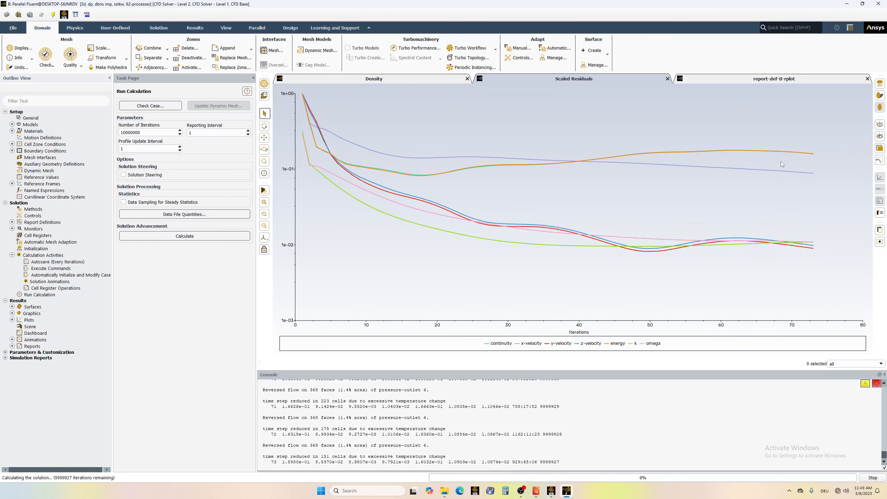
left_click(737, 79)
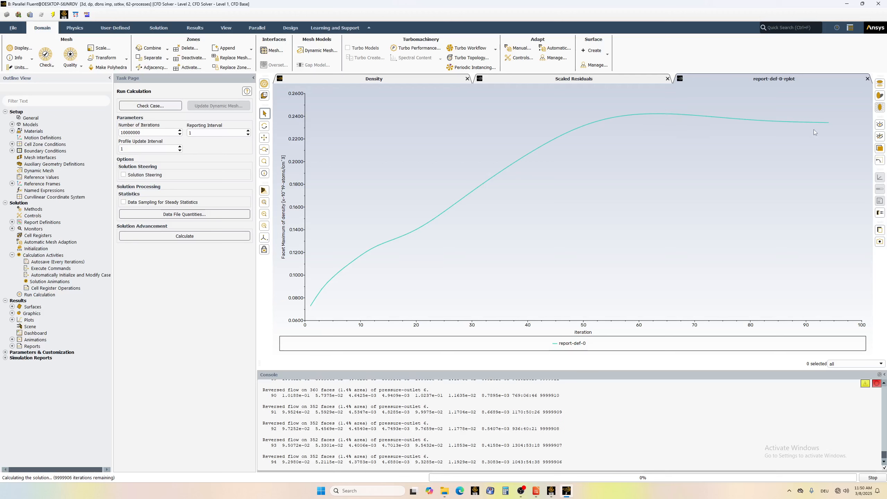
mouse_move(834, 127)
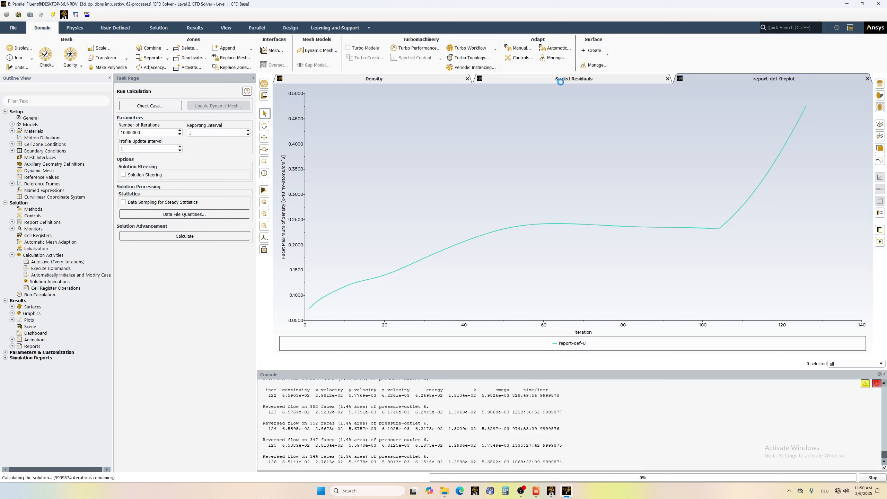
left_click(560, 80)
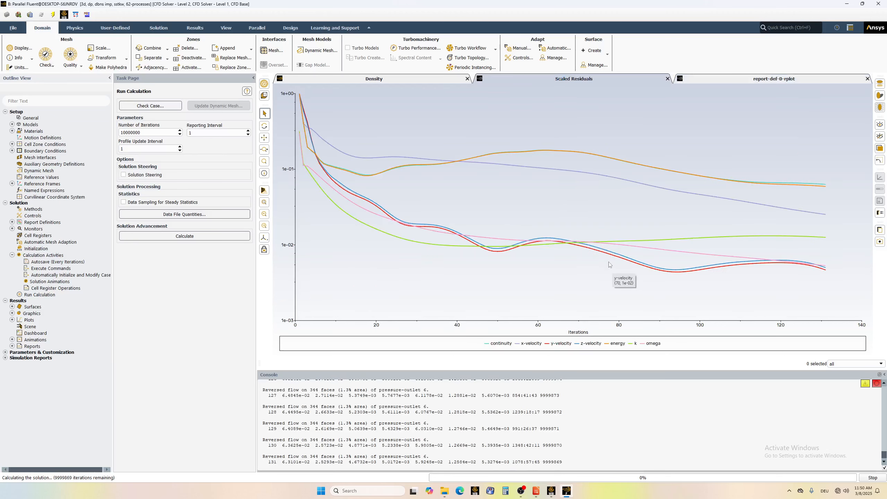
left_click(872, 480)
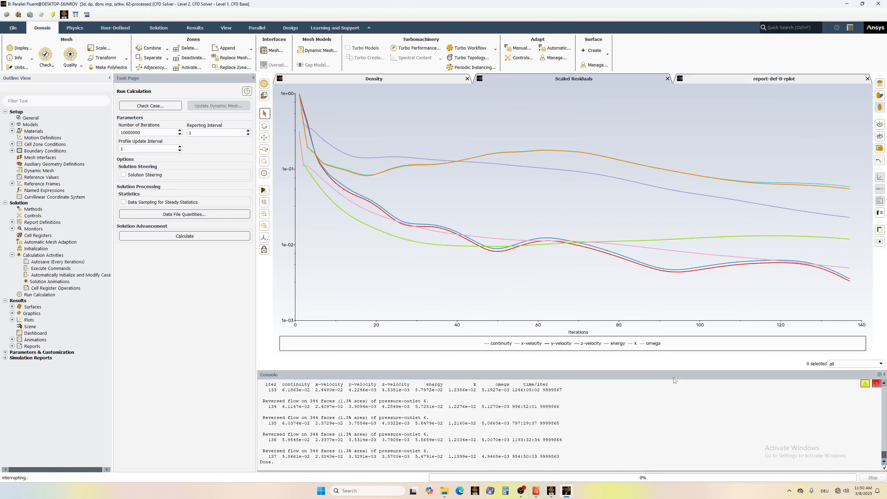
left_click(465, 252)
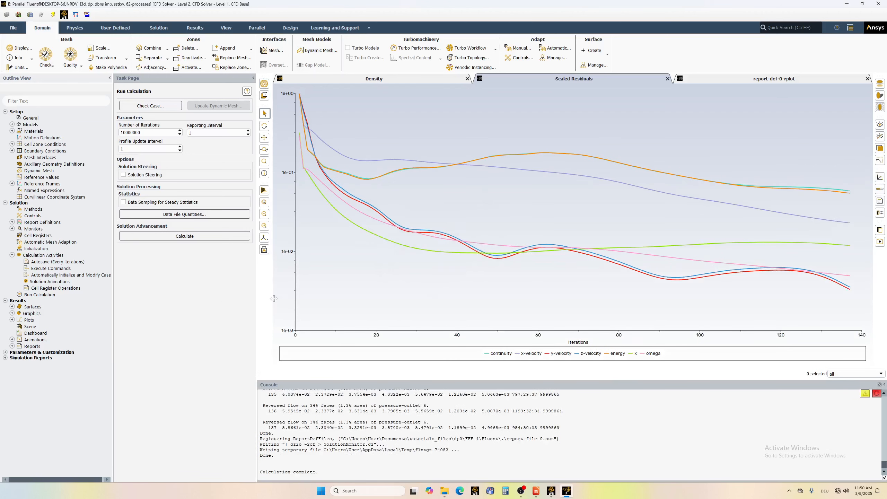
Compute a flux report of the mass flow rate through pressure_inlet and pressure_outlet, and close the report.
double_click(33, 348)
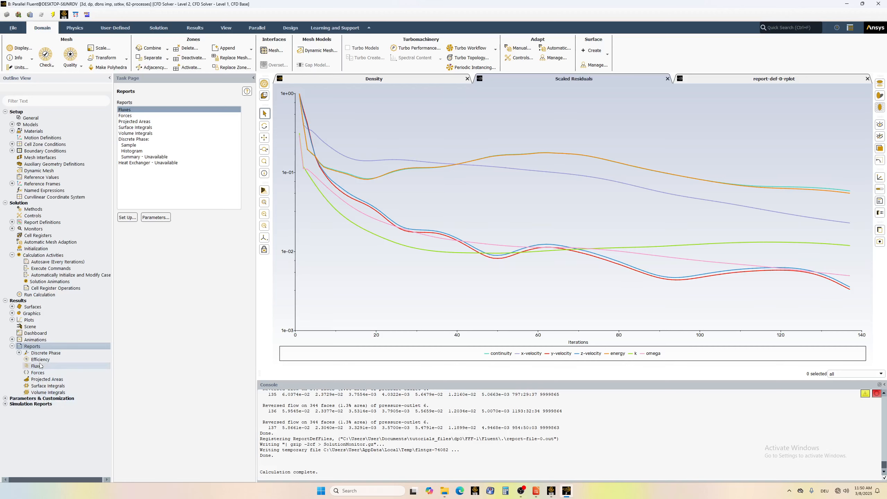
left_click(133, 216)
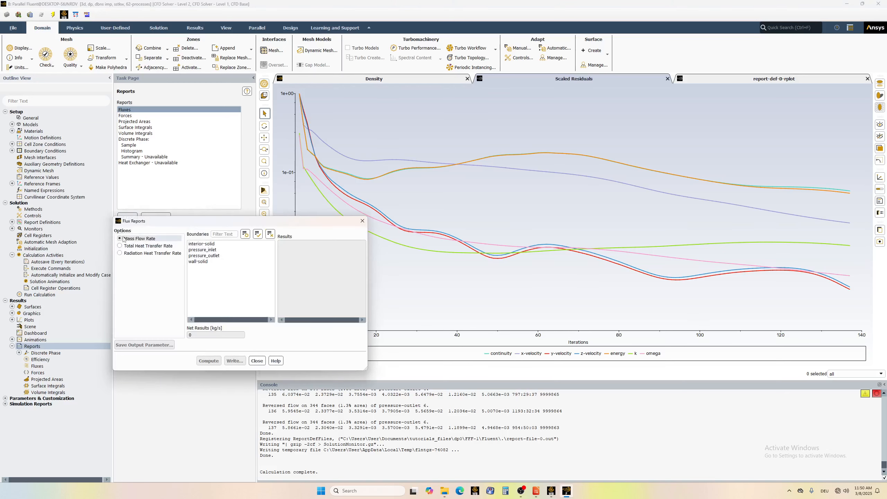
left_click(215, 256)
left_click(203, 250)
left_click(208, 361)
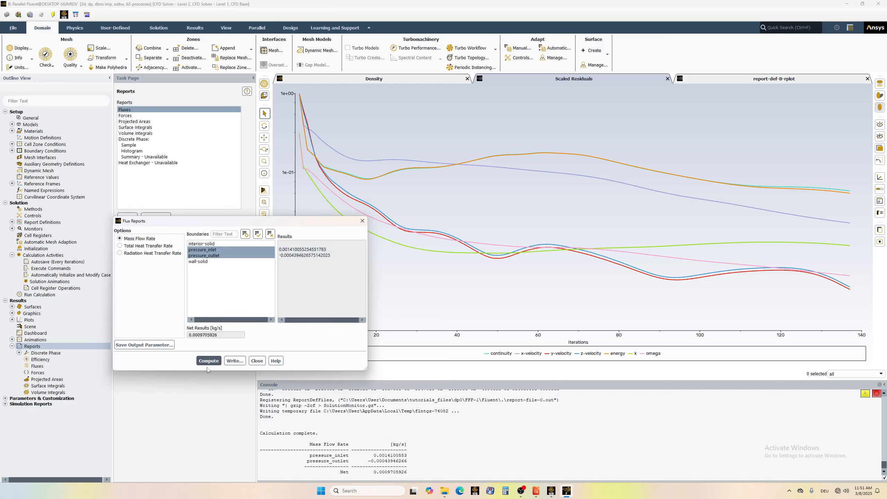
left_click(257, 361)
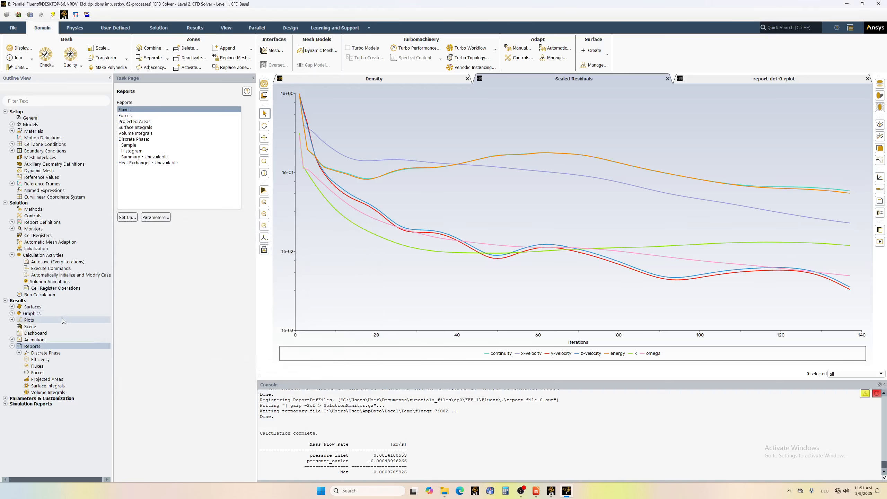
Resume the calculation, check the report-def-0 density plot and the scaled residuals, and stop the run again.
left_click(52, 296)
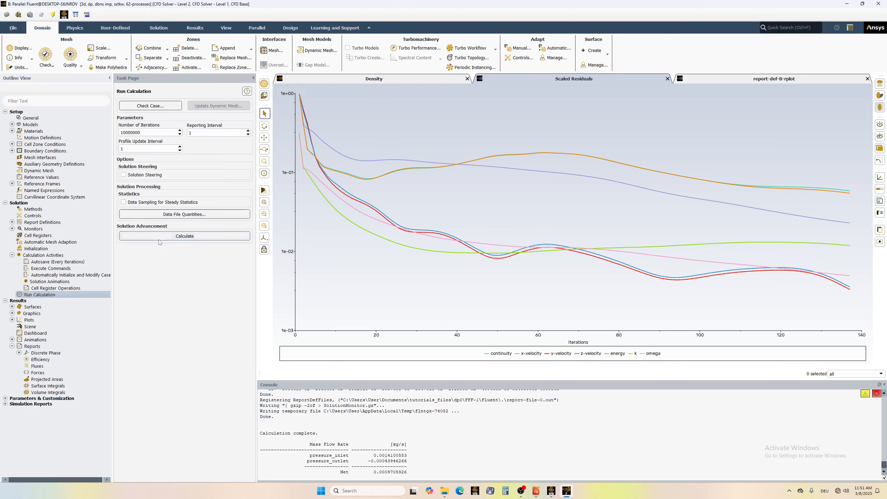
left_click(185, 236)
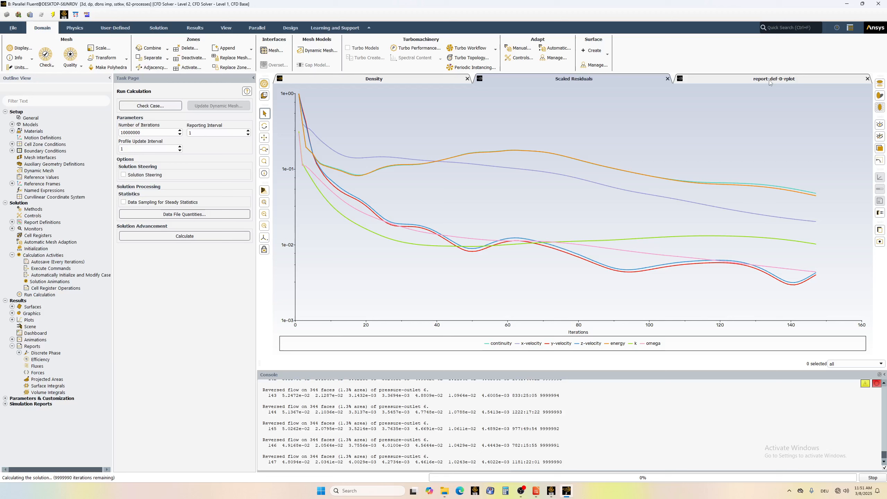
left_click(708, 79)
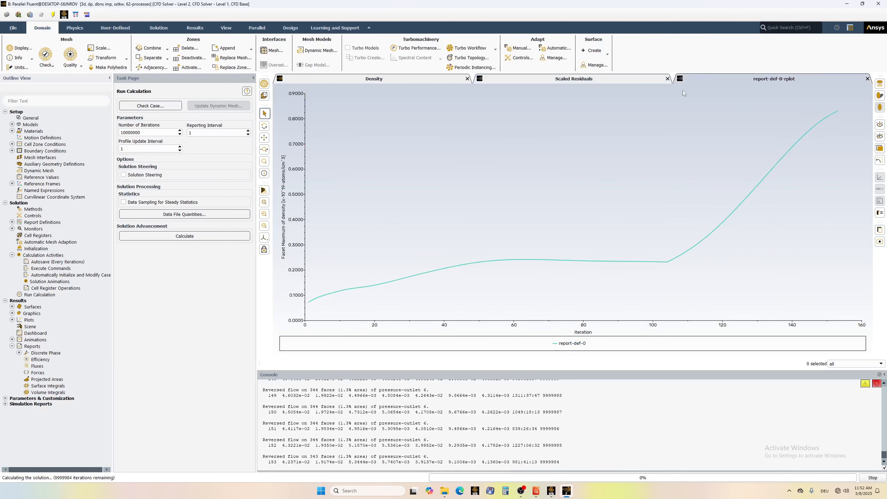
left_click(610, 79)
mouse_move(596, 267)
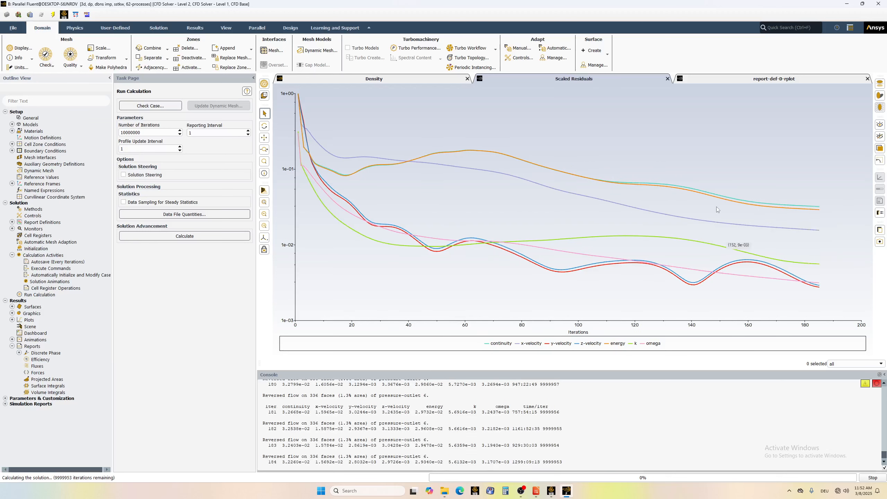
left_click(861, 479)
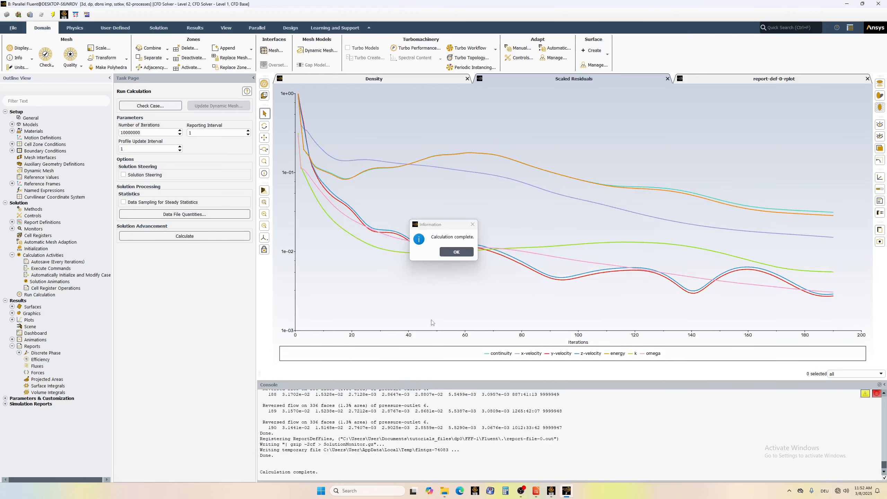
left_click(456, 252)
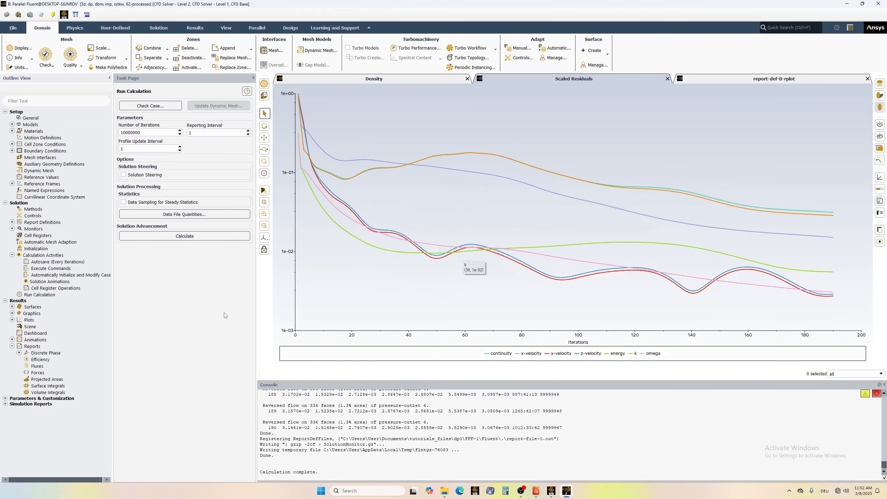
Plot the density along the Y direction on the line surfaces x1, x2 and x3, and close the XY plot setup.
double_click(32, 321)
left_click(128, 217)
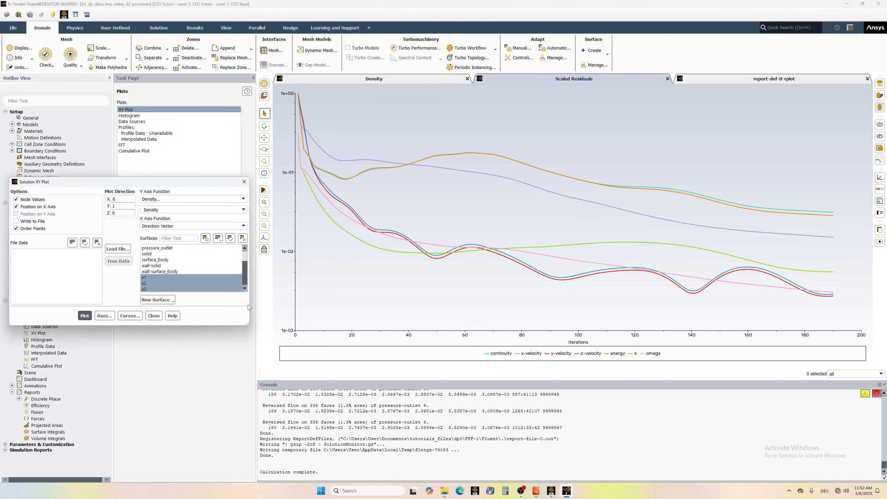
left_click(84, 317)
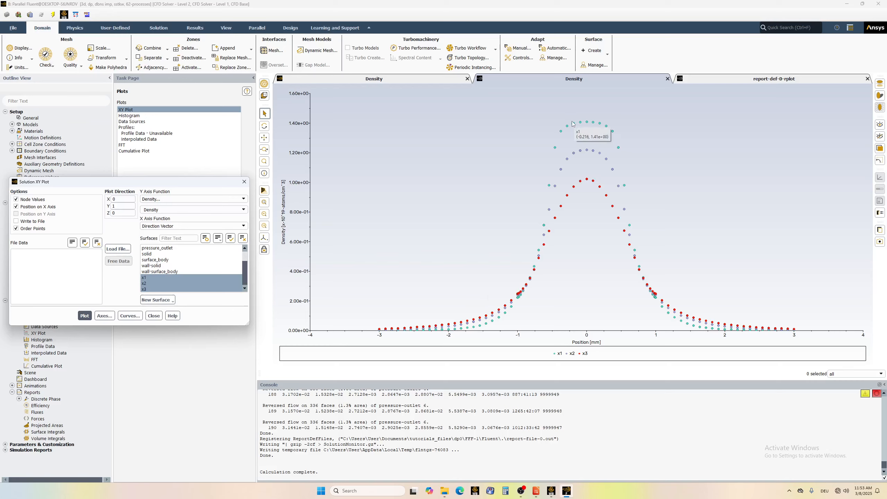
mouse_move(589, 122)
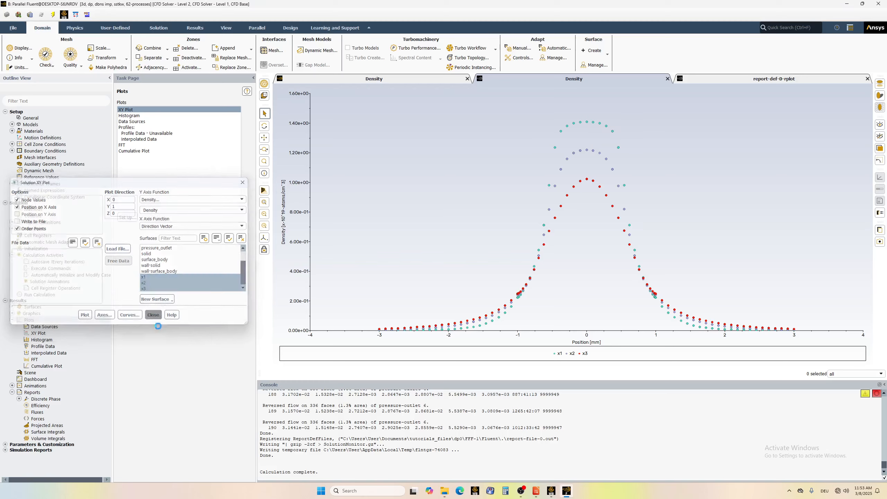
left_click(153, 316)
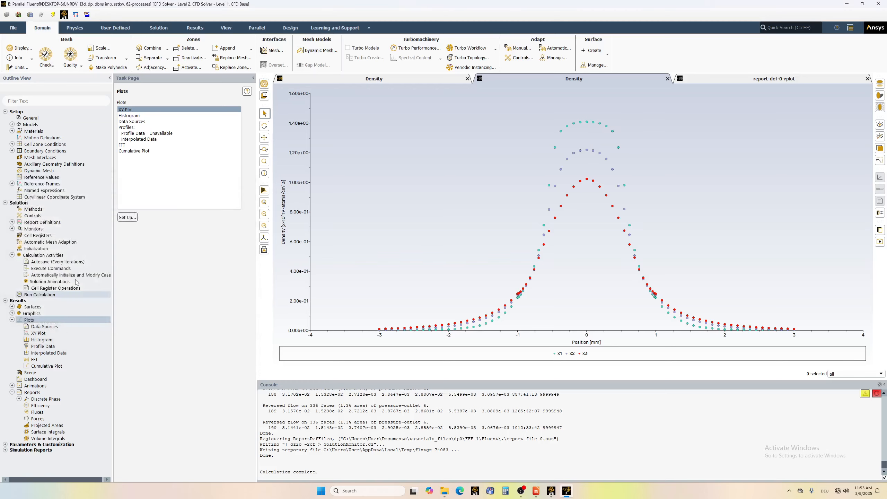
left_click(12, 314)
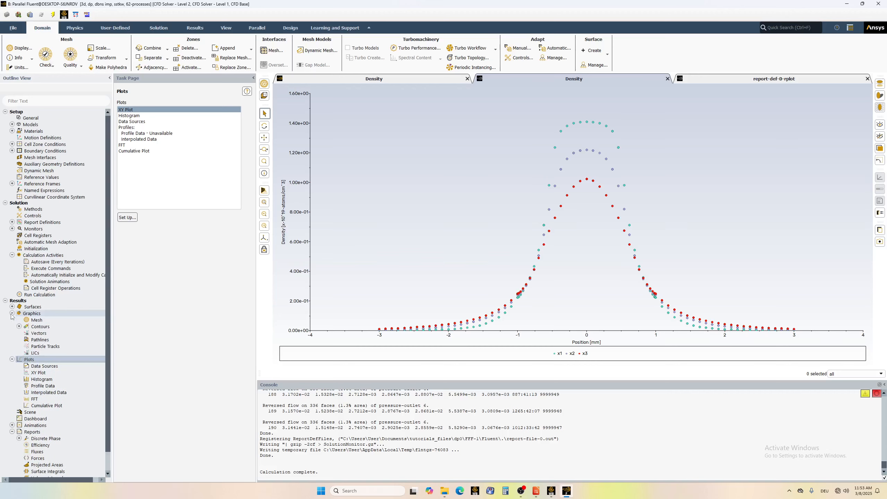
double_click(39, 327)
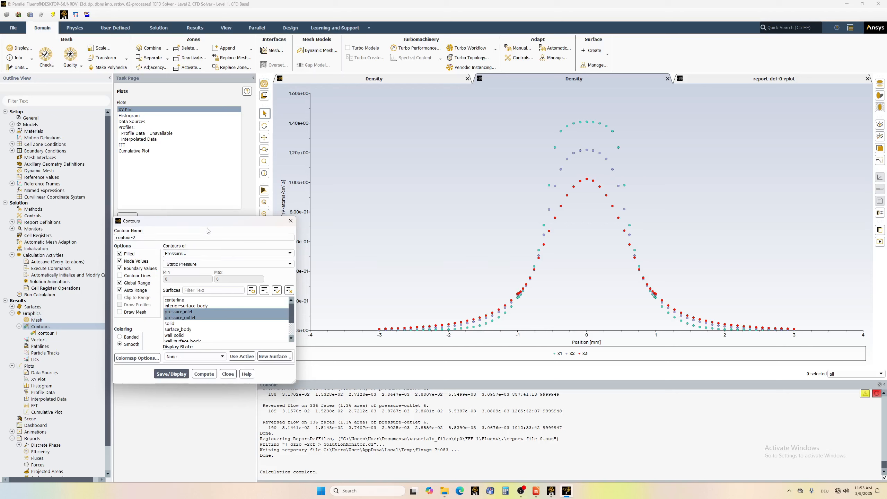
left_click_drag(209, 225, 233, 108)
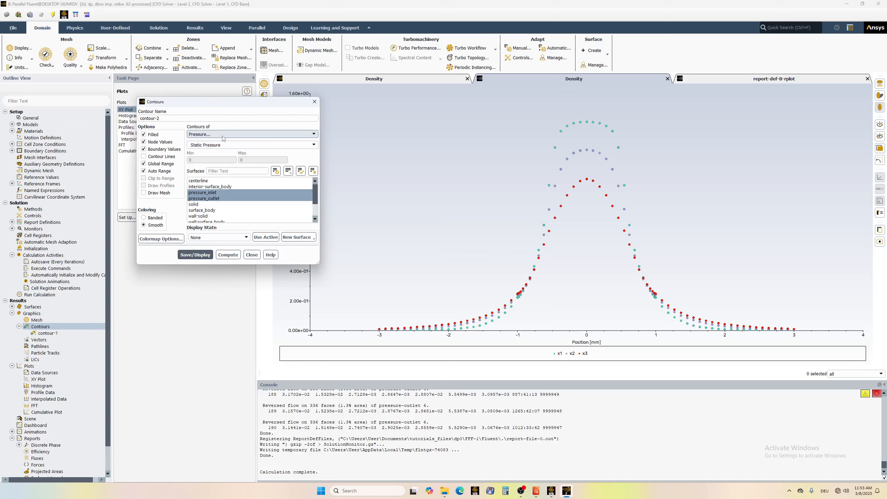
left_click(251, 254)
double_click(35, 315)
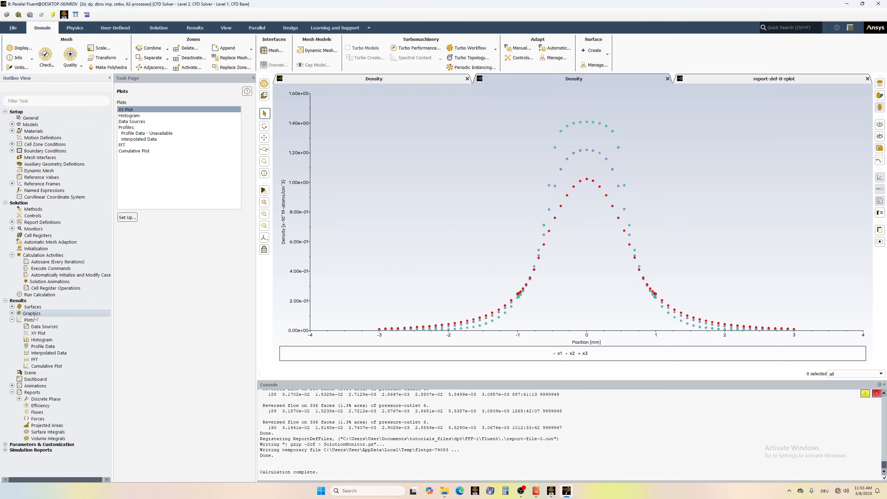
left_click(127, 155)
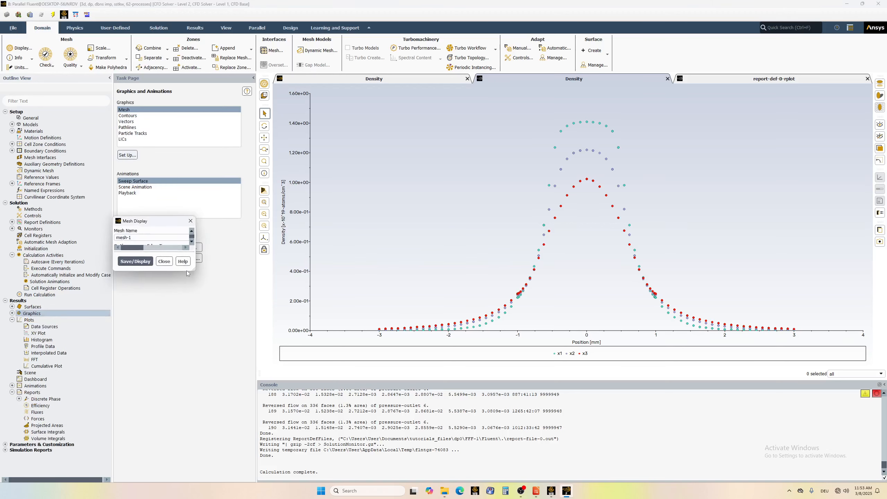
left_click(311, 222)
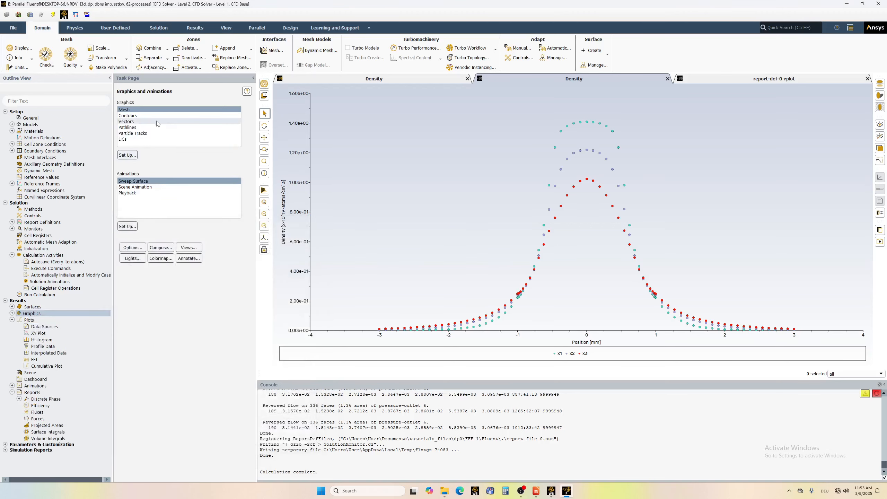
left_click(128, 116)
left_click(133, 154)
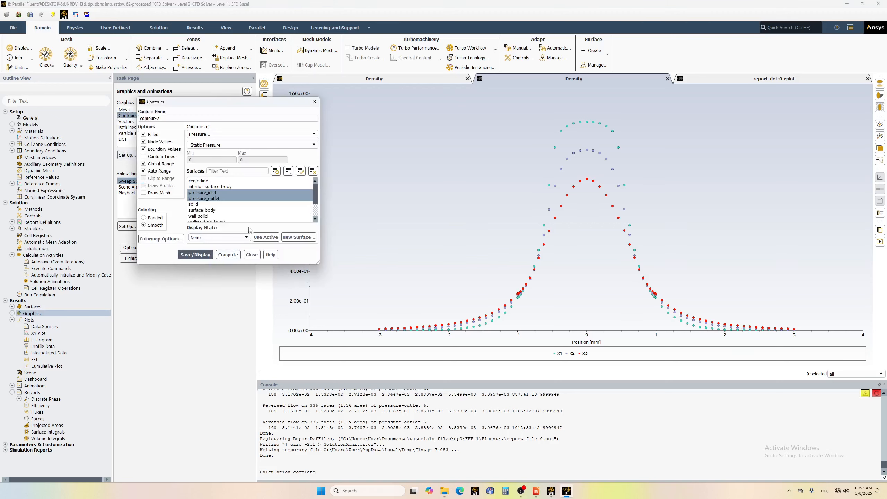
left_click(214, 192)
left_click(215, 199)
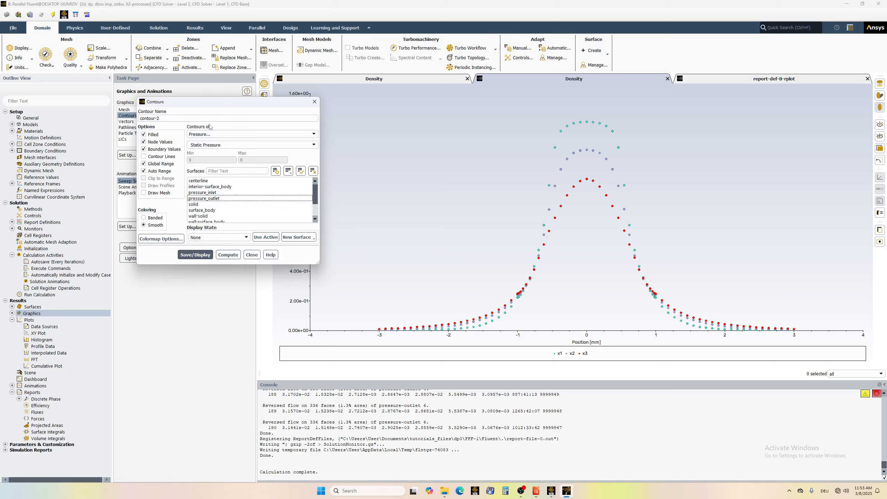
left_click_drag(208, 106, 234, 118)
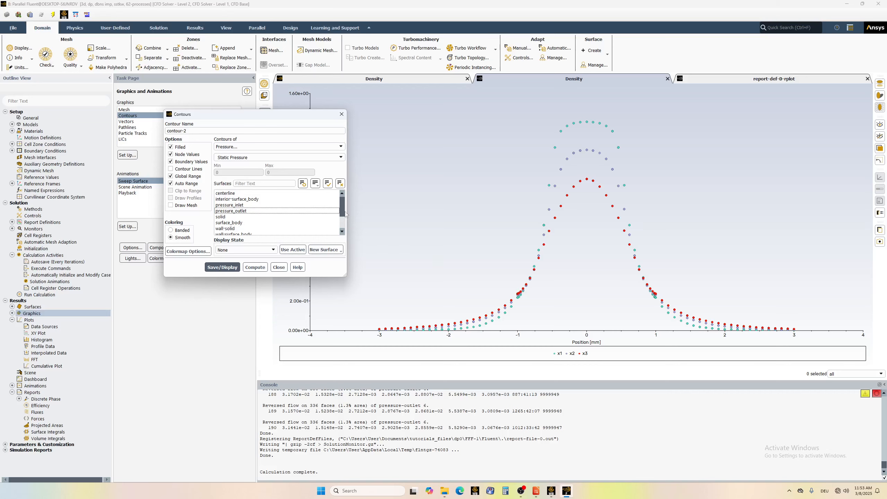
left_click(276, 268)
From the XY plot setup, create an iso-surface of constant mesh X-Coordinate at iso-value 0.
left_click(30, 321)
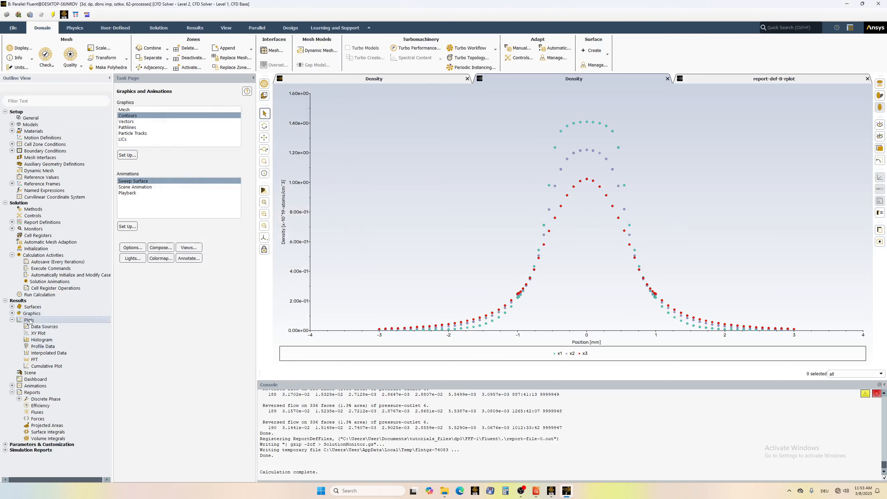
double_click(28, 321)
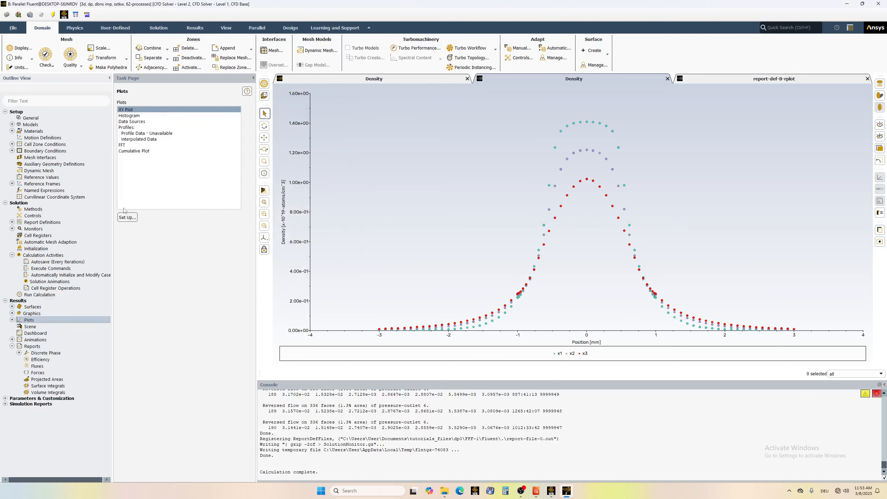
left_click(128, 219)
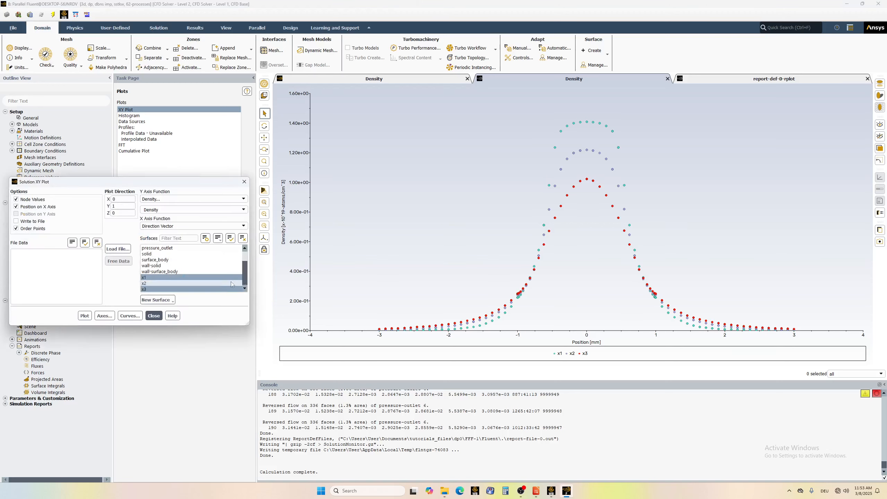
left_click(159, 300)
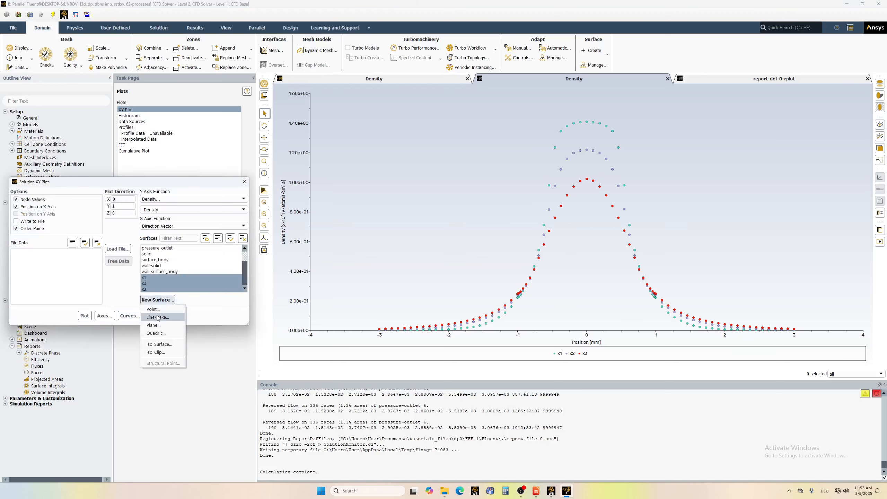
left_click(164, 345)
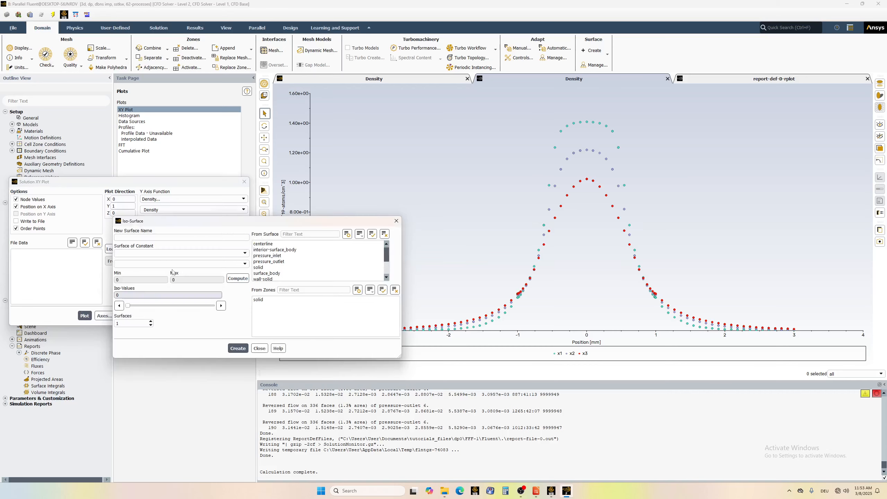
left_click(157, 253)
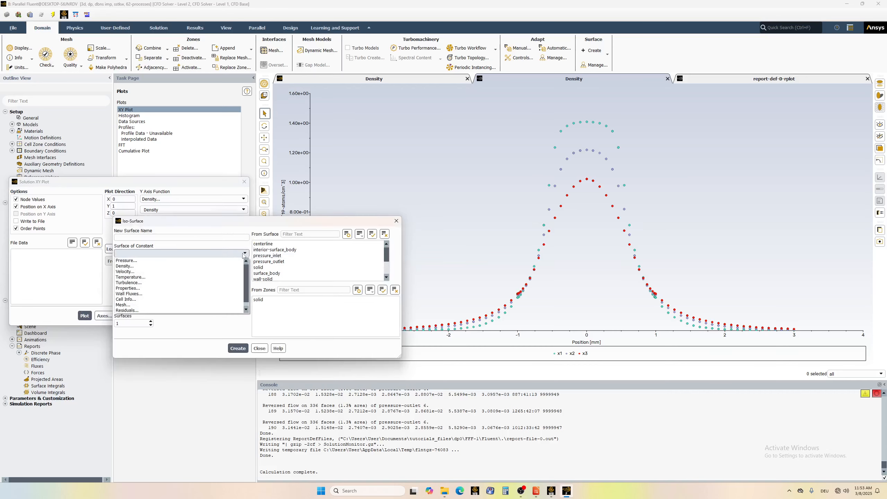
left_click(140, 304)
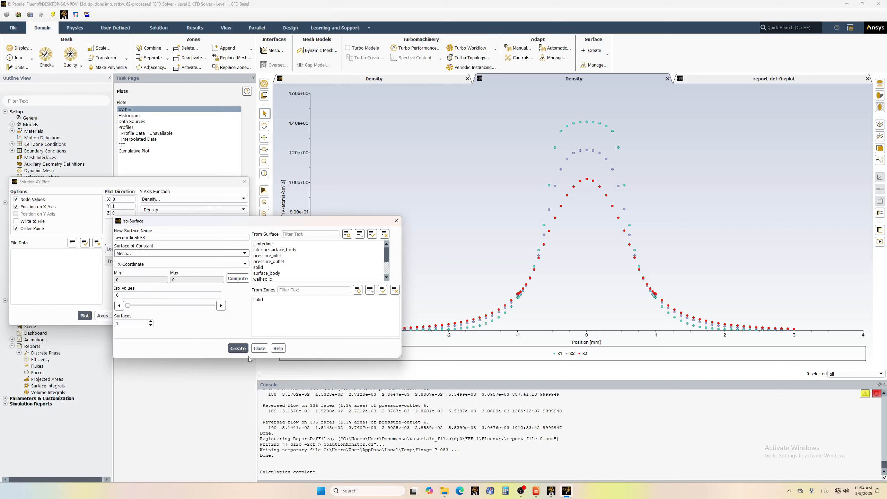
left_click(238, 348)
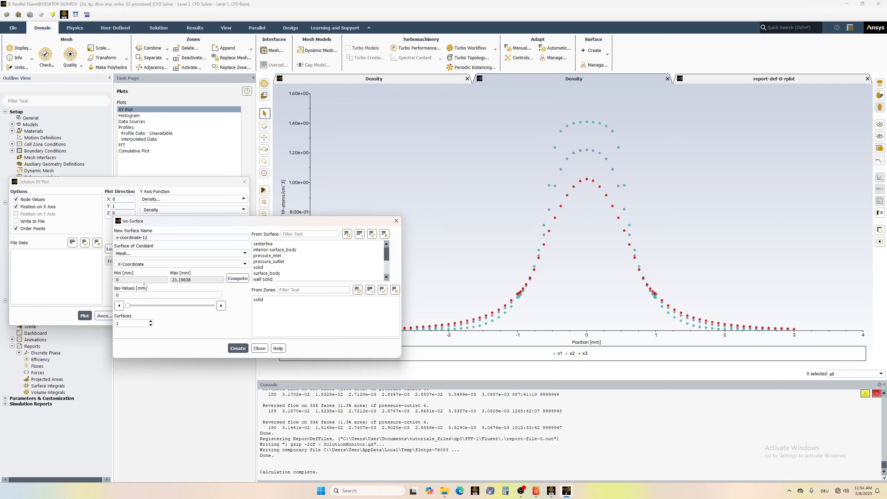
Create iso-surfaces of constant mesh Y-Coordinate and Z-Coordinate at iso-value 0, and close the iso-surface and XY plot setups.
left_click(210, 264)
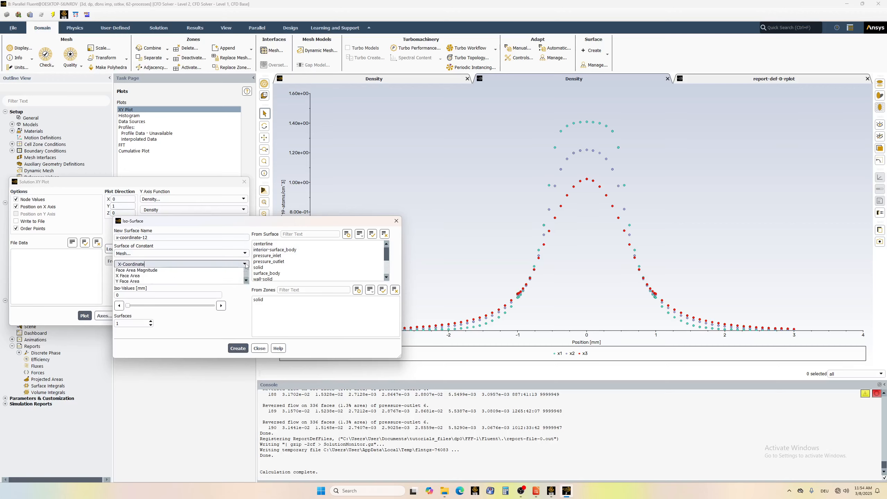
left_click(146, 271)
left_click(238, 348)
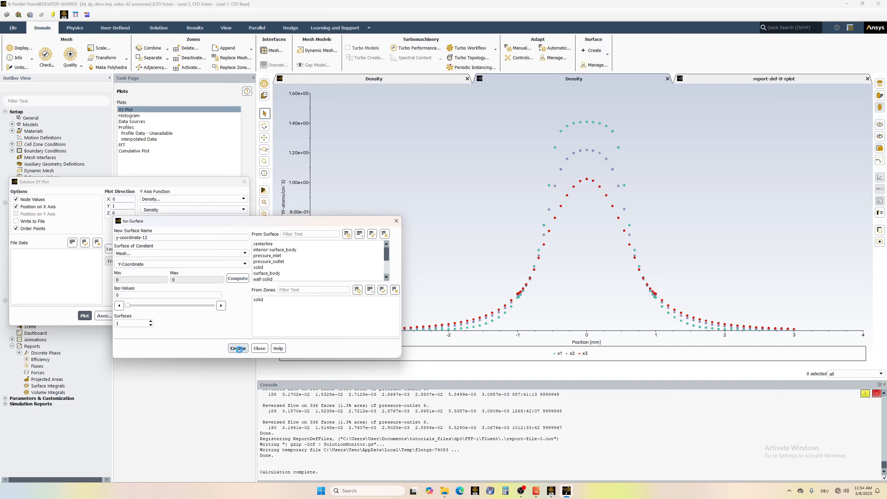
left_click(246, 265)
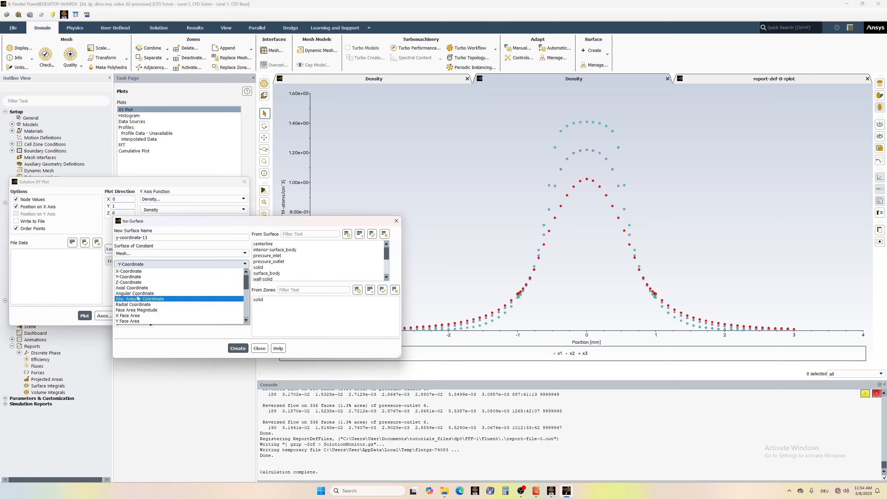
left_click(147, 278)
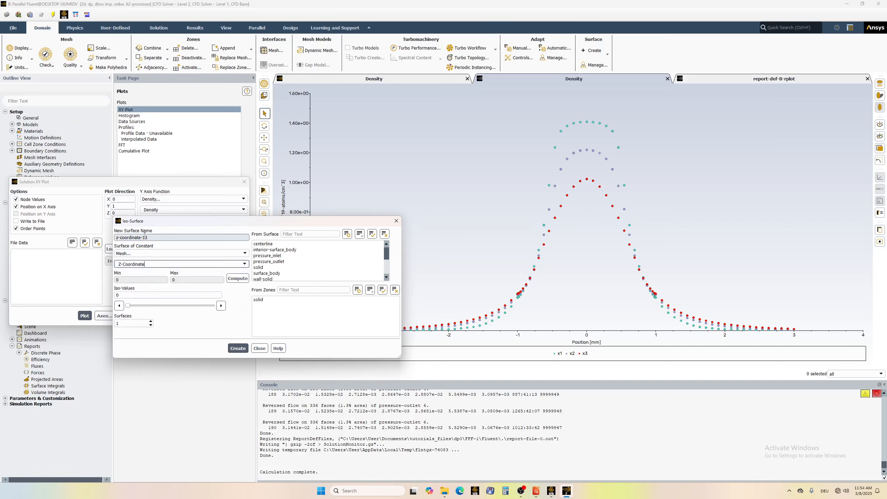
left_click(239, 348)
left_click(260, 348)
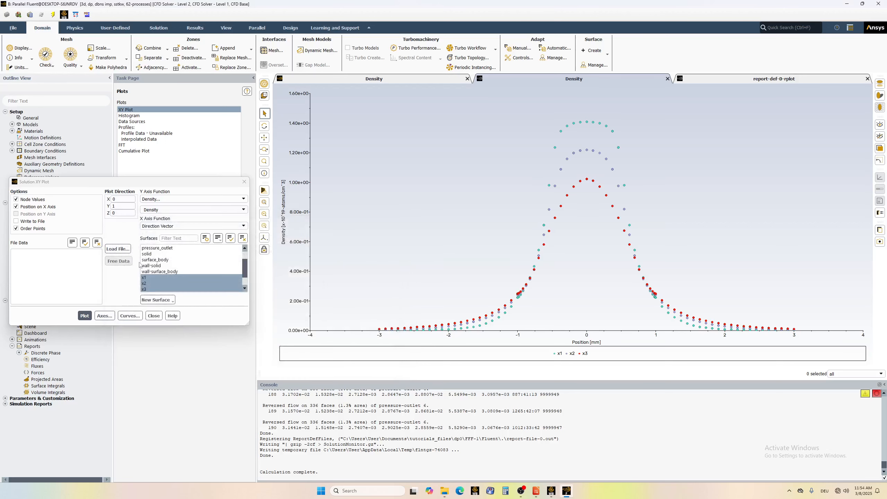
left_click(154, 316)
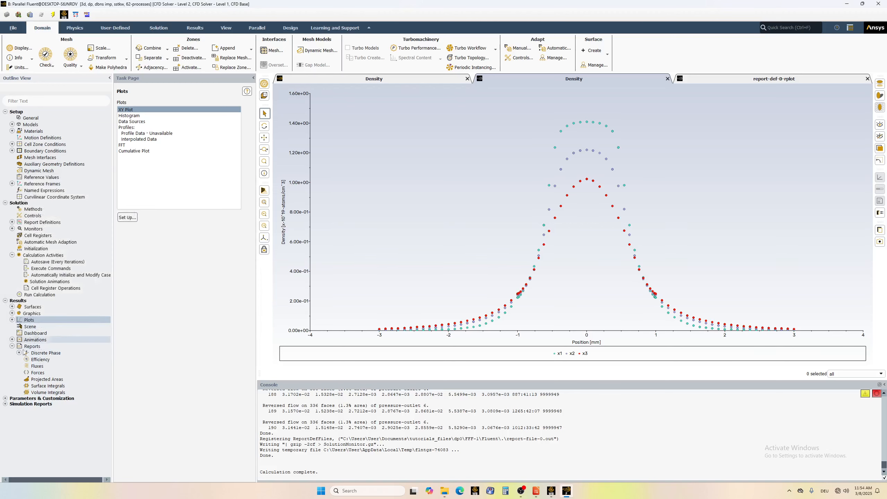
Set up a new contour plot with only the y-coordinate-12 and z-coordinate-13 surfaces selected.
double_click(32, 313)
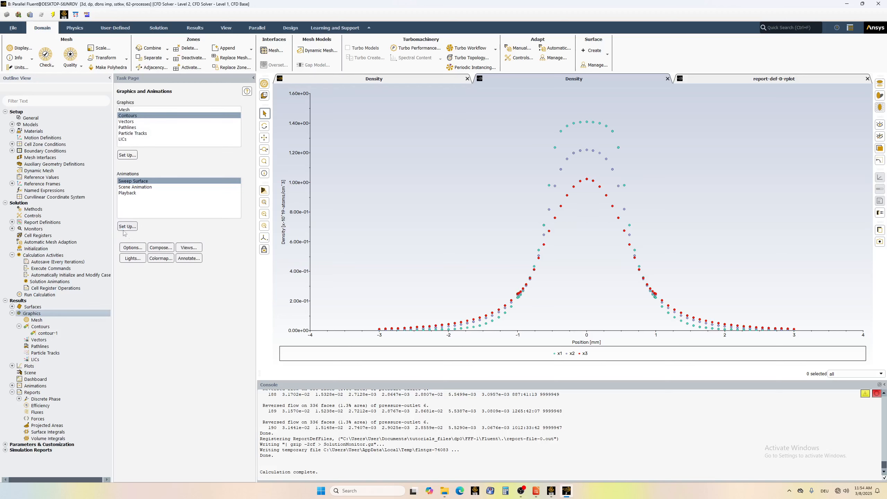
left_click(127, 155)
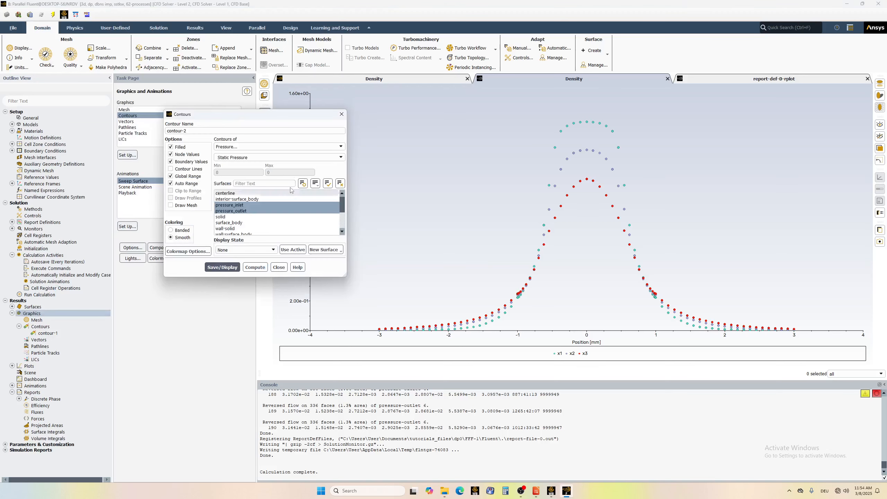
left_click(236, 210)
left_click(237, 212)
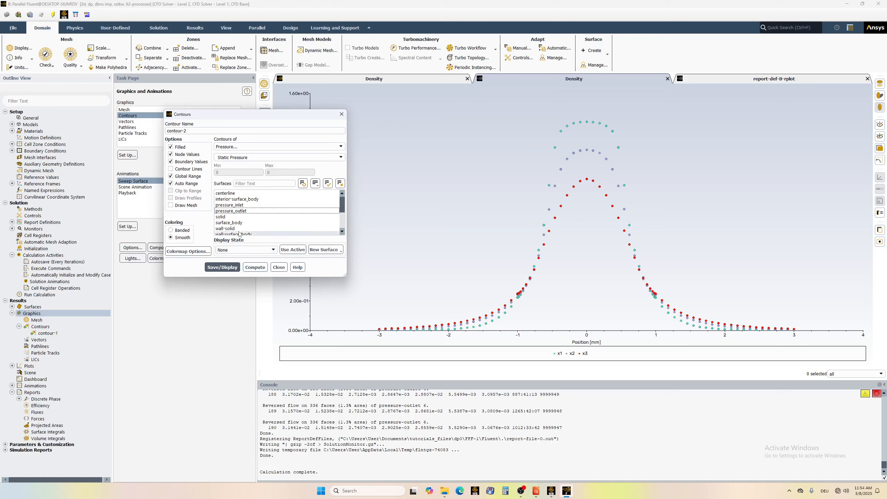
scroll(243, 229, "down", 1)
scroll(243, 231, "down", 2)
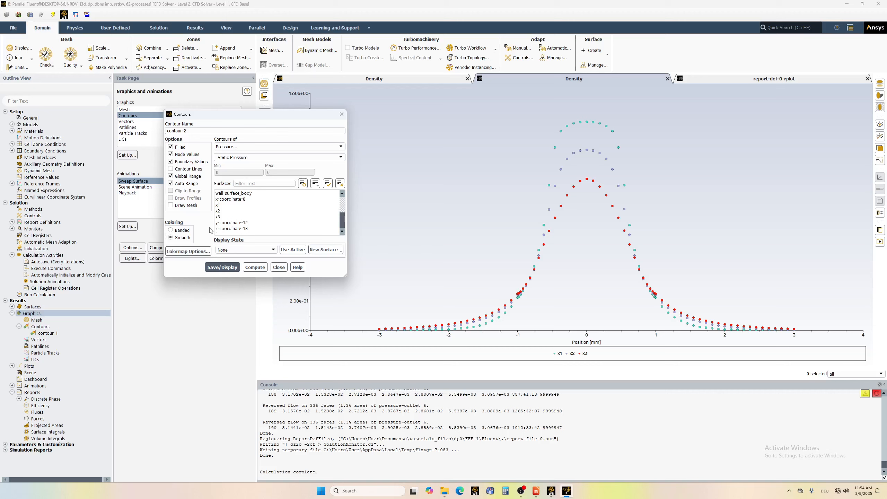
left_click(229, 225)
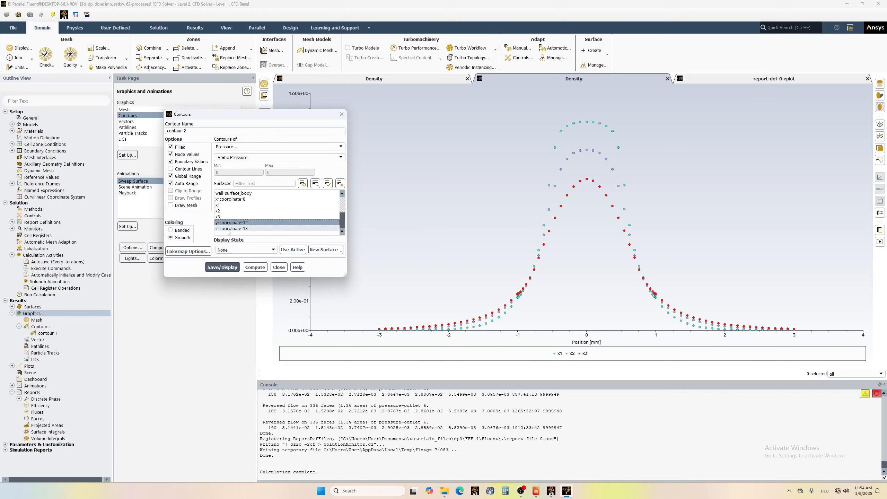
left_click(228, 229)
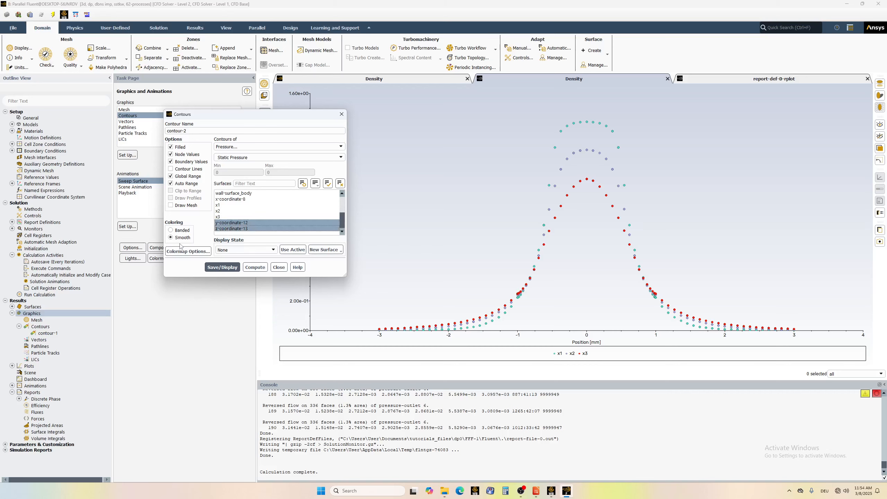
Set the contour variable to Density, try to save and display contour-2 on both planes, and dismiss the error.
left_click(258, 147)
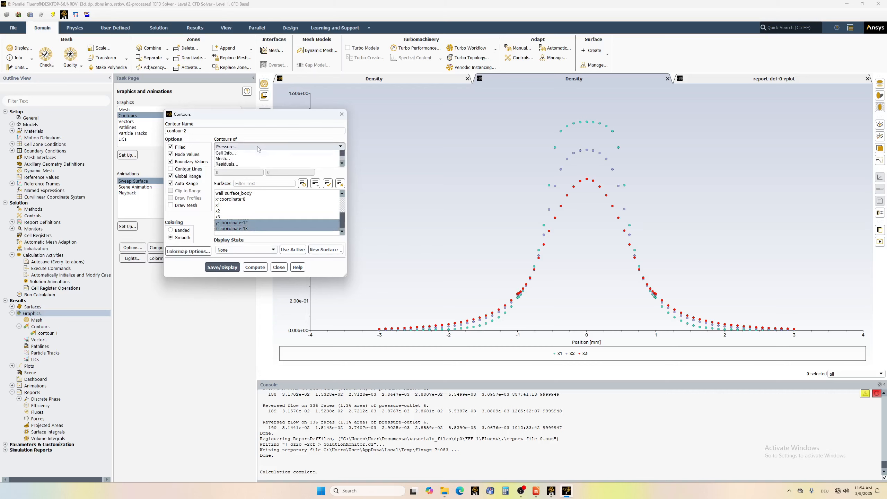
left_click(233, 159)
left_click(223, 267)
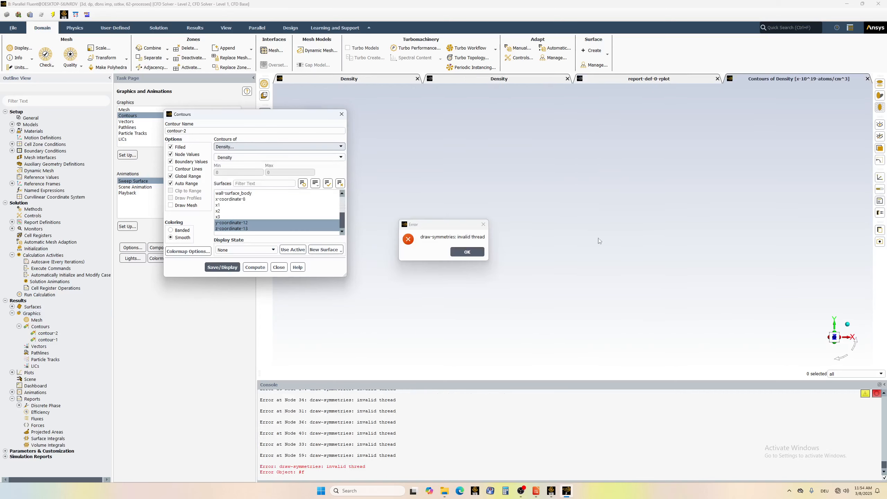
left_click(477, 253)
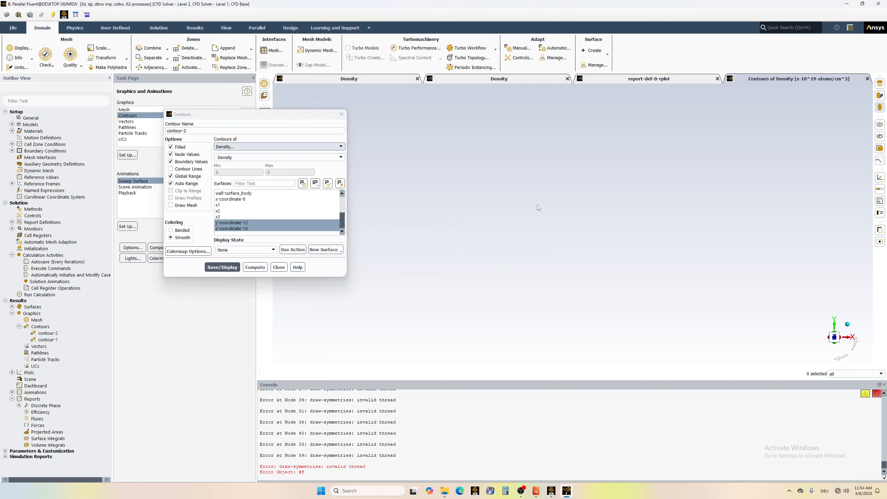
Restrict contour-2 to the y-coordinate-12 surface, try to display it again, dismiss the error and close the contour setup.
left_click(240, 223)
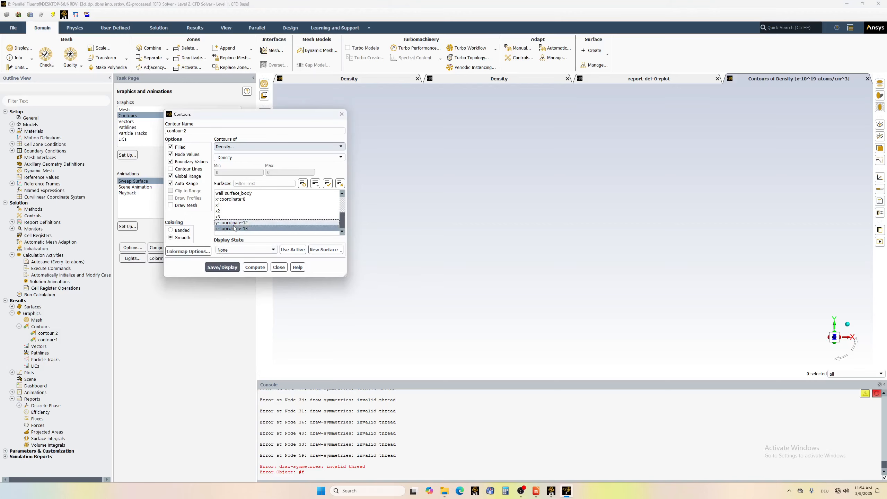
left_click(235, 229)
left_click(232, 223)
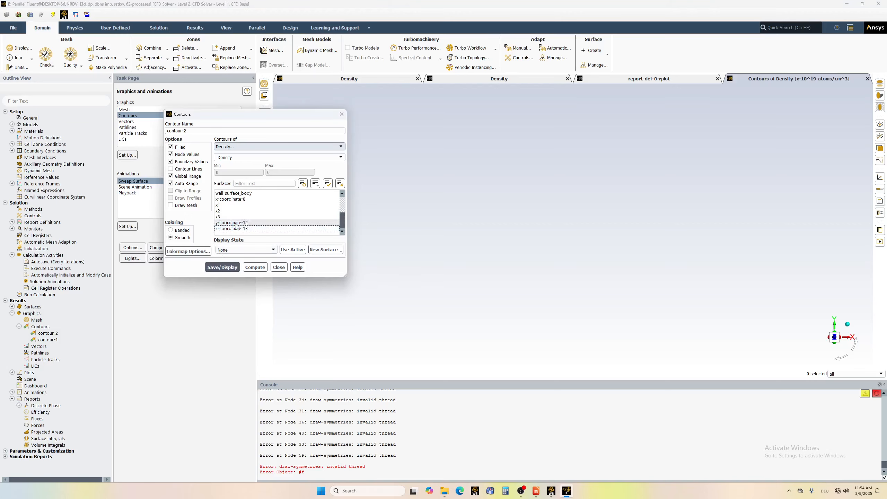
left_click(219, 267)
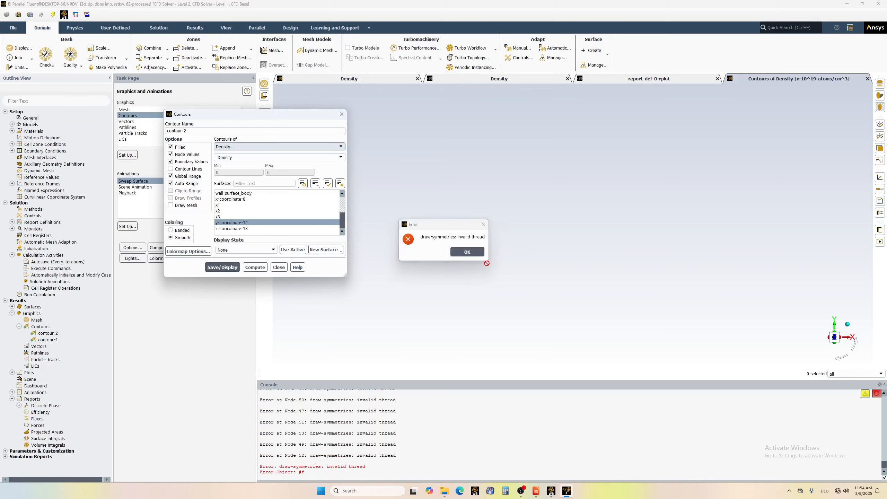
left_click(468, 251)
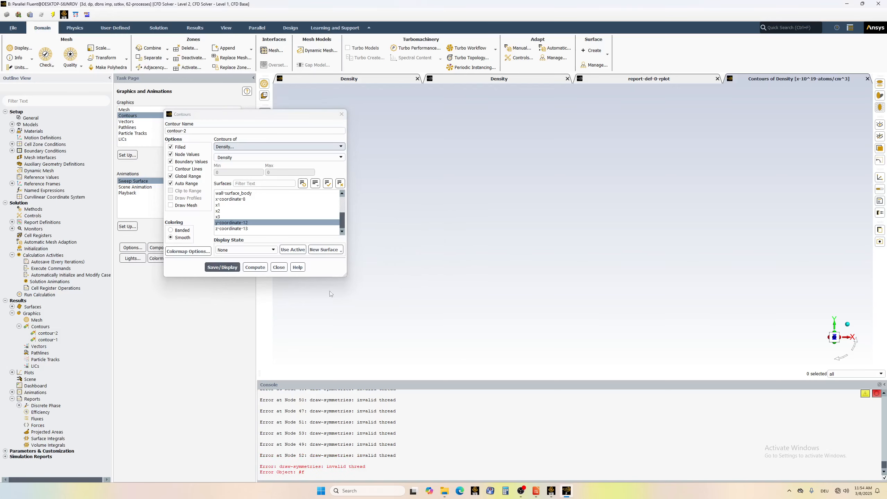
left_click(279, 268)
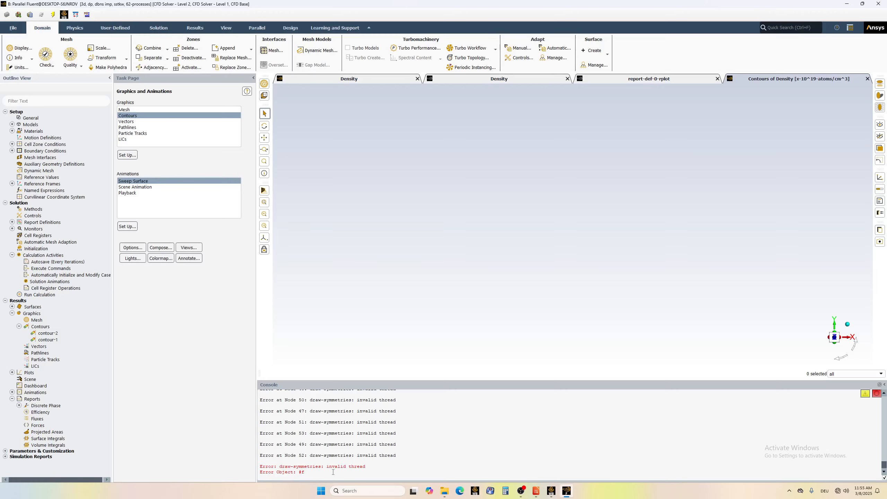
key("Return")
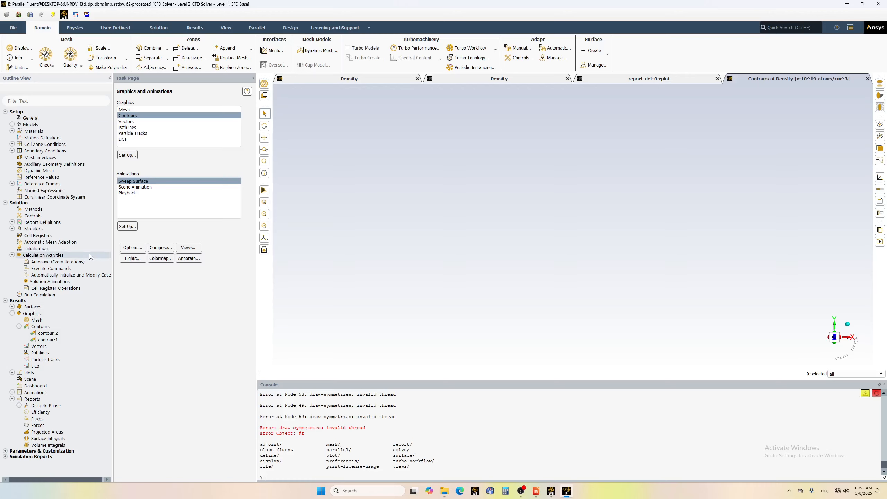
left_click(54, 338)
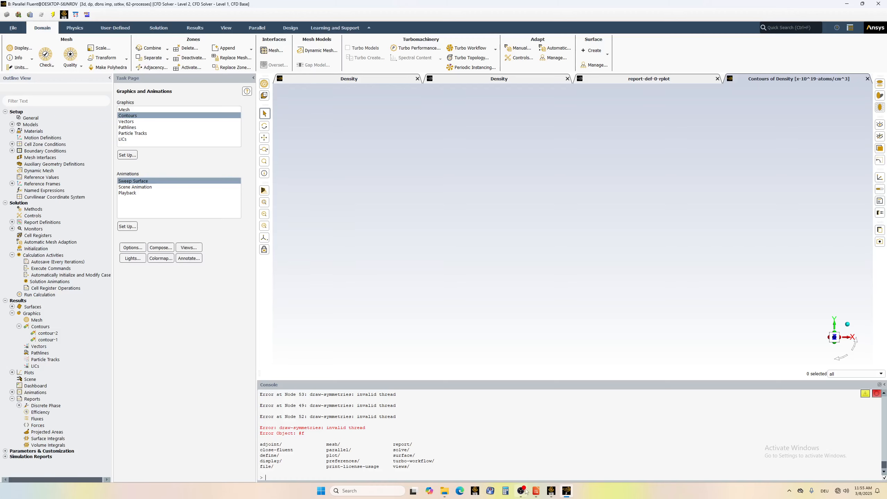
mouse_move(524, 492)
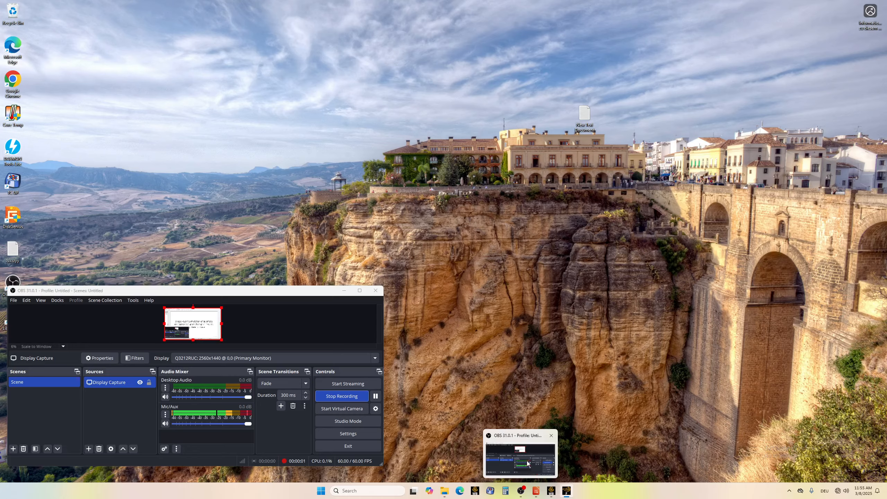
left_click(521, 455)
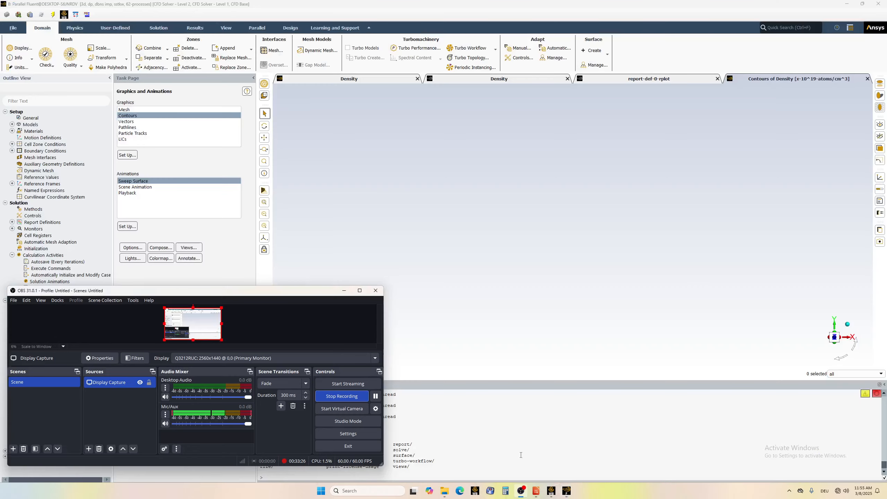